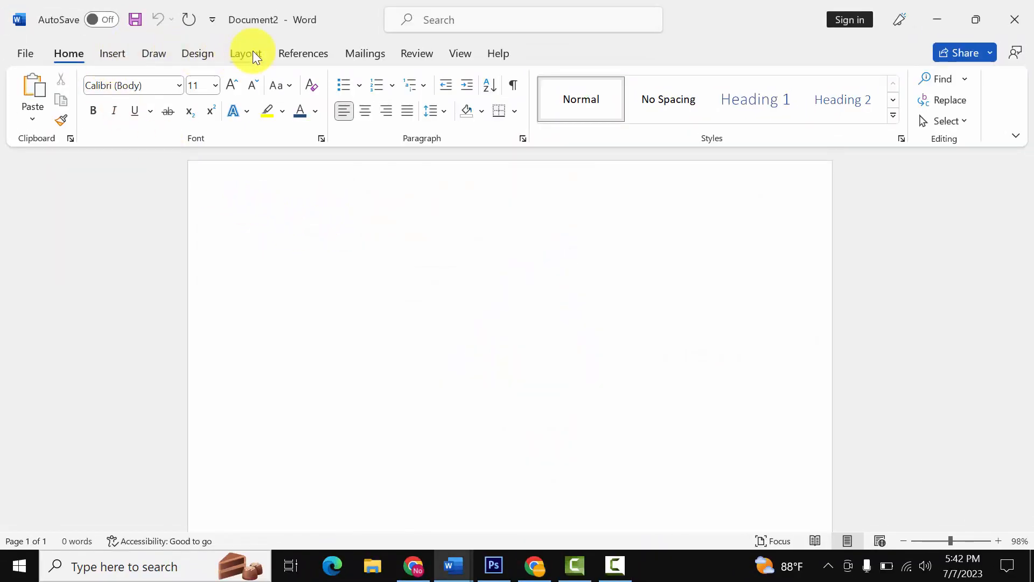
Set the page background to a dark charcoal grey chosen from the standard colours.
left_click(178, 56)
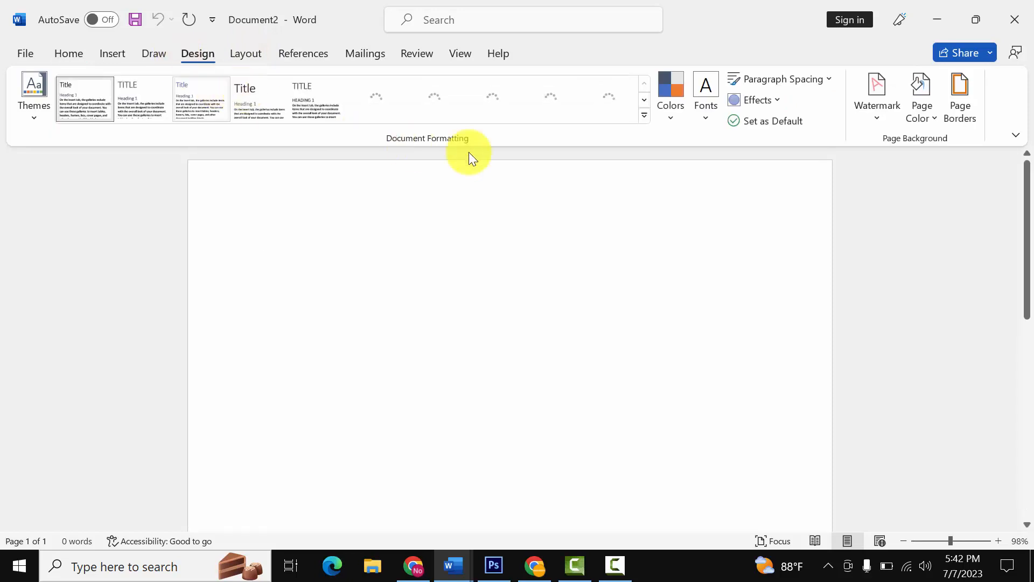
left_click(931, 108)
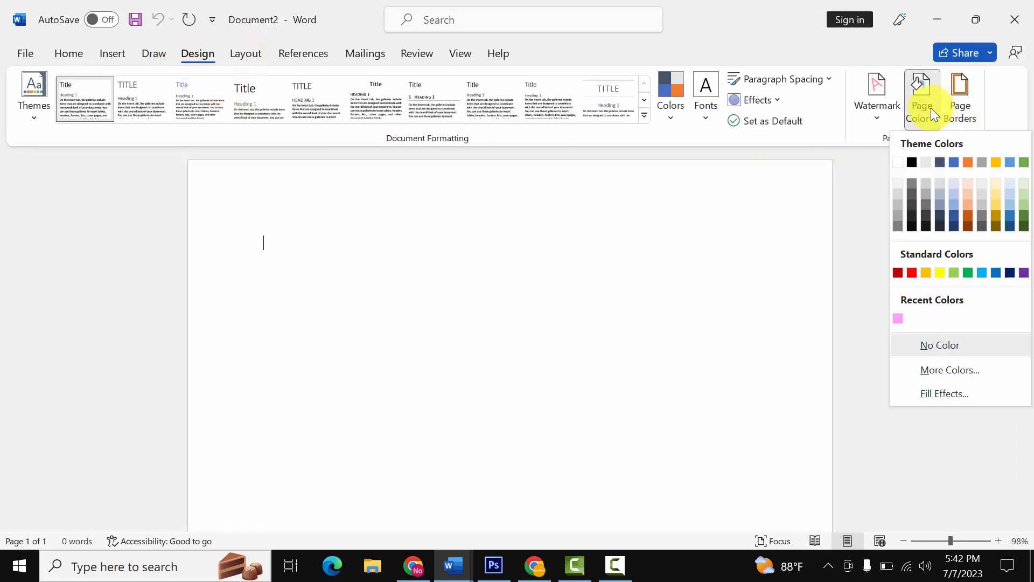
left_click(936, 374)
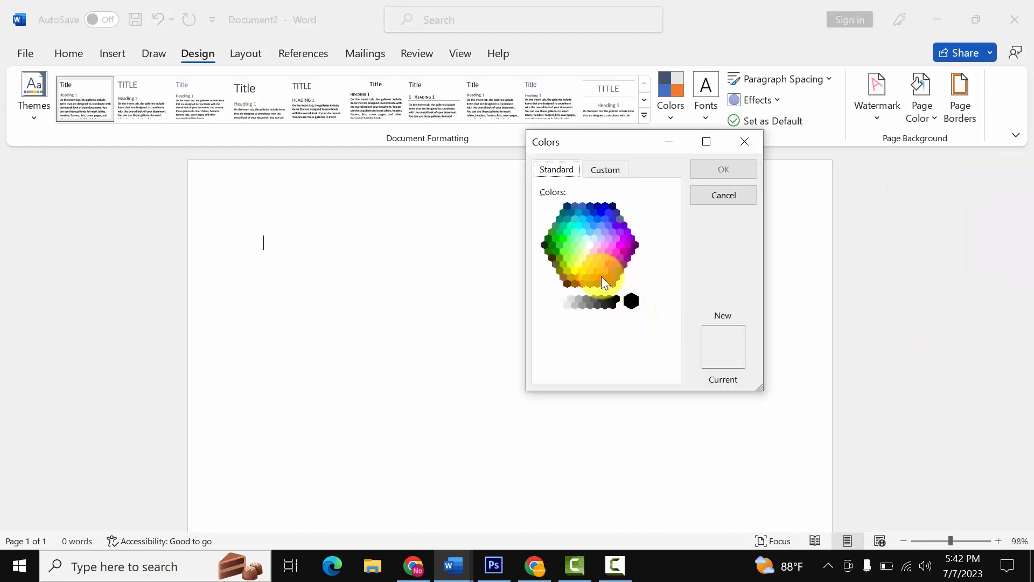
left_click(545, 245)
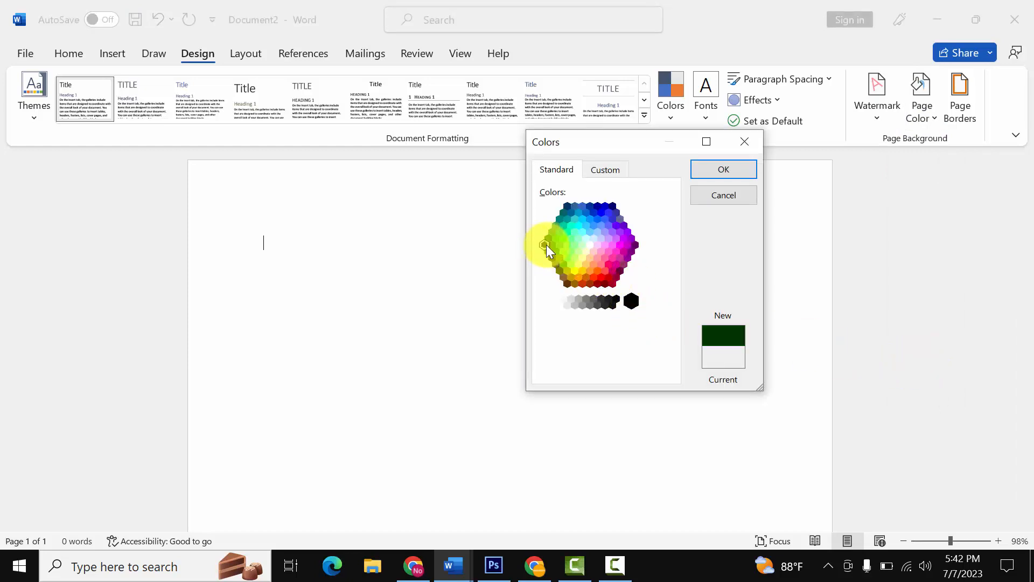
left_click(548, 251)
left_click(555, 258)
left_click(560, 264)
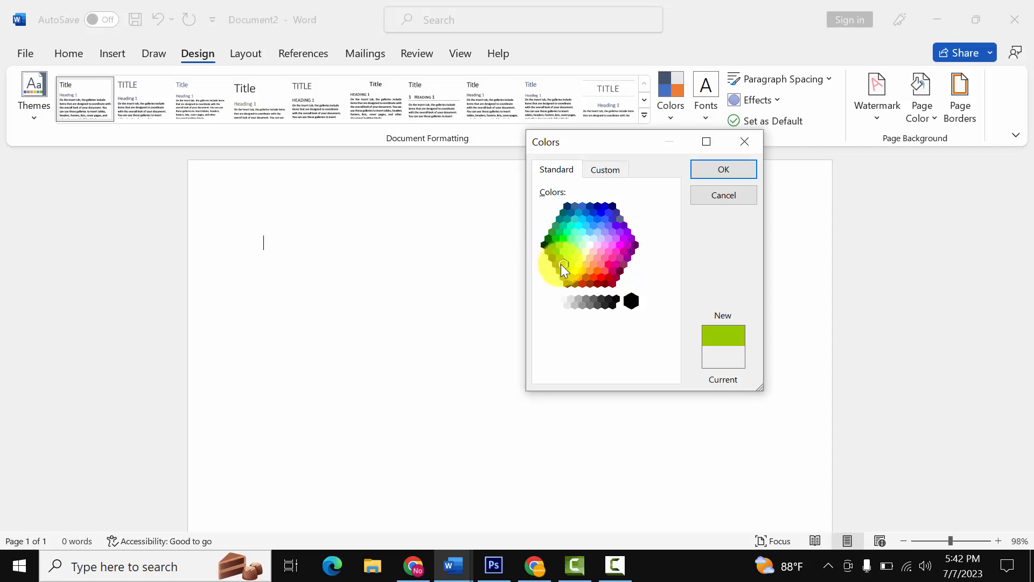
left_click_drag(561, 269, 600, 308)
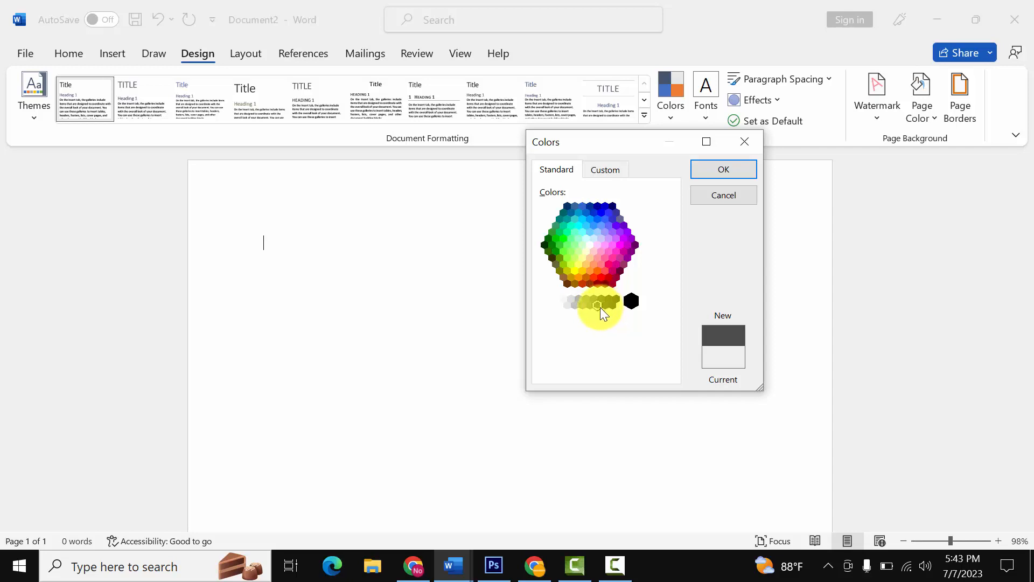
left_click(603, 307)
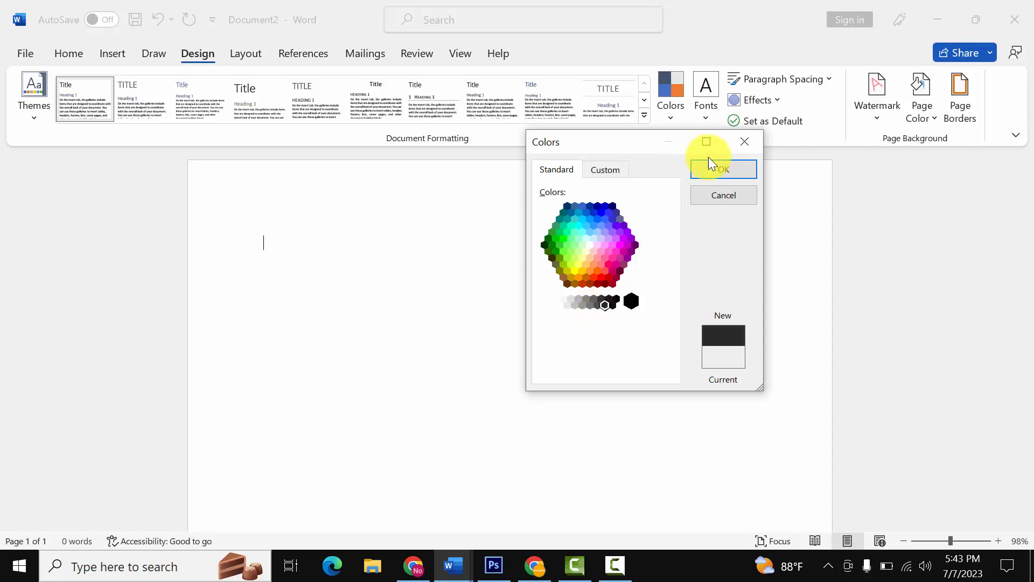
left_click(720, 164)
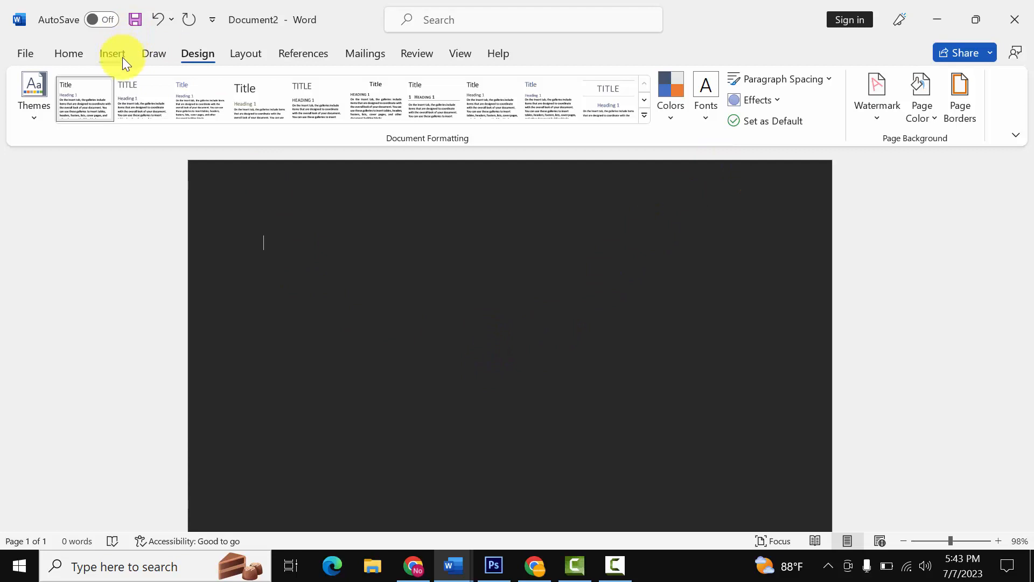
Set up the page as Letter size in portrait orientation with narrow margins.
left_click(253, 60)
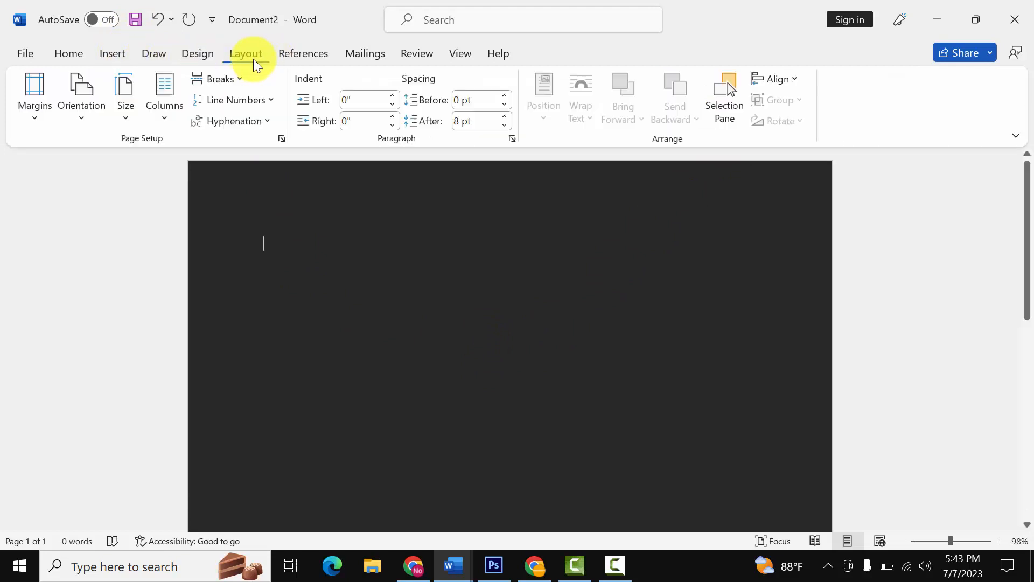
left_click(128, 109)
left_click(154, 151)
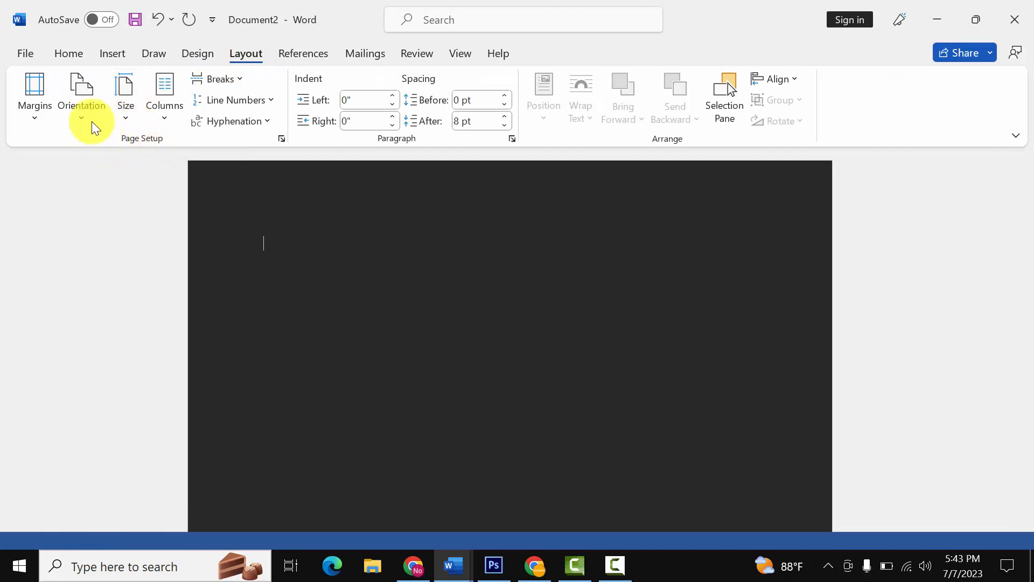
left_click(82, 111)
left_click(102, 153)
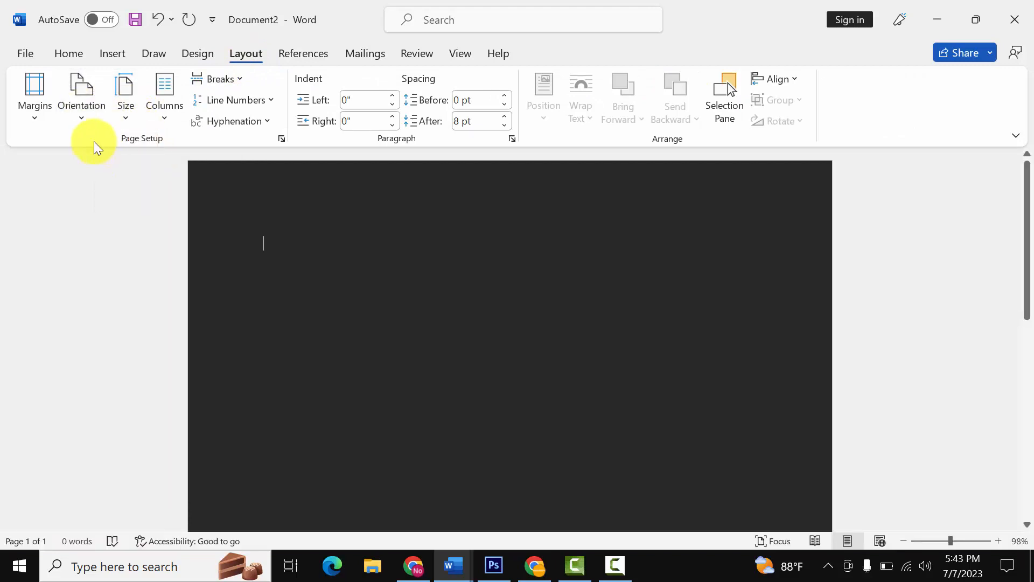
left_click(38, 100)
left_click(75, 233)
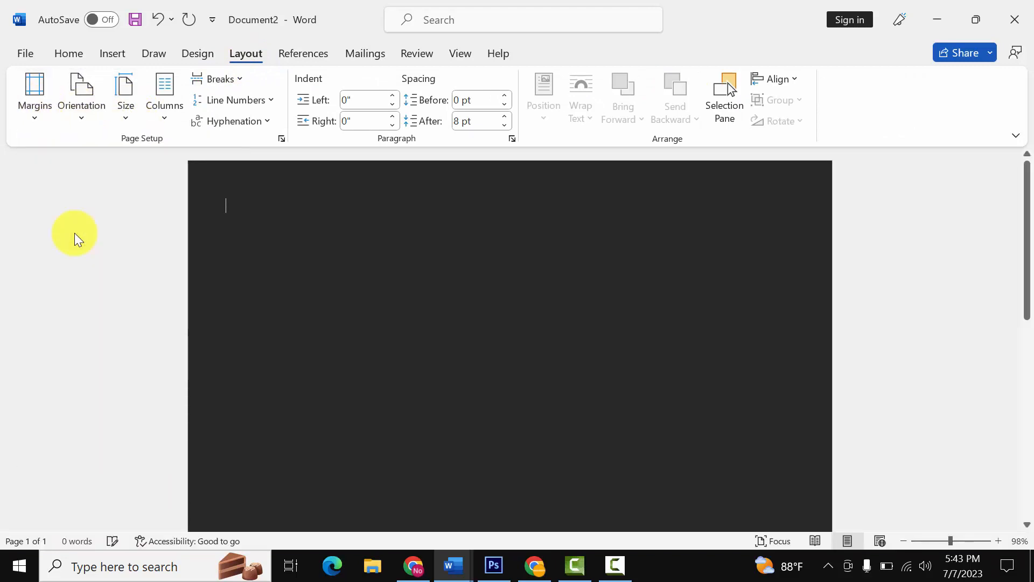
Draw a circle about 4.35 inches across in the upper right part of the page.
left_click(934, 540)
left_click(929, 539)
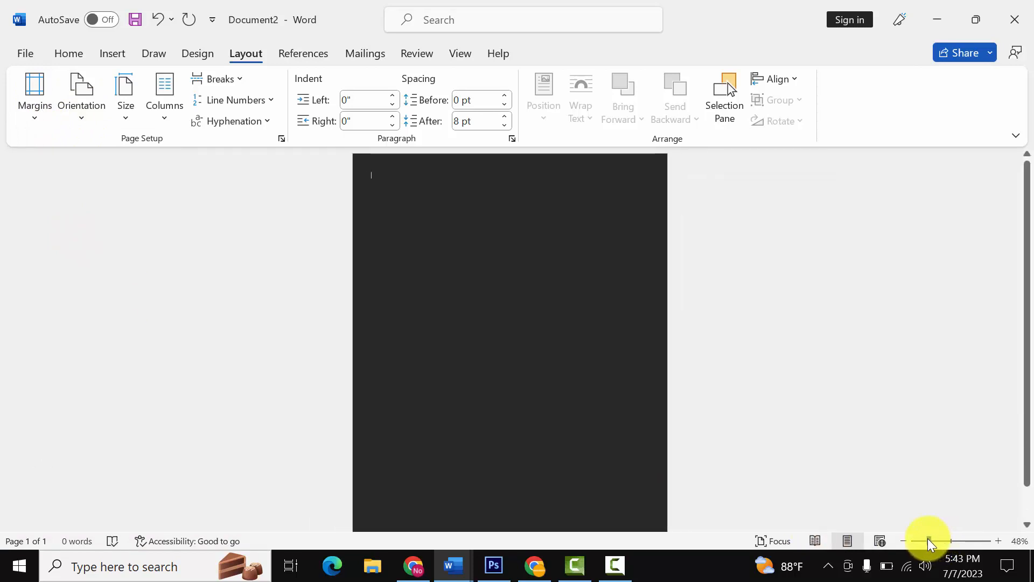
left_click_drag(928, 538, 926, 538)
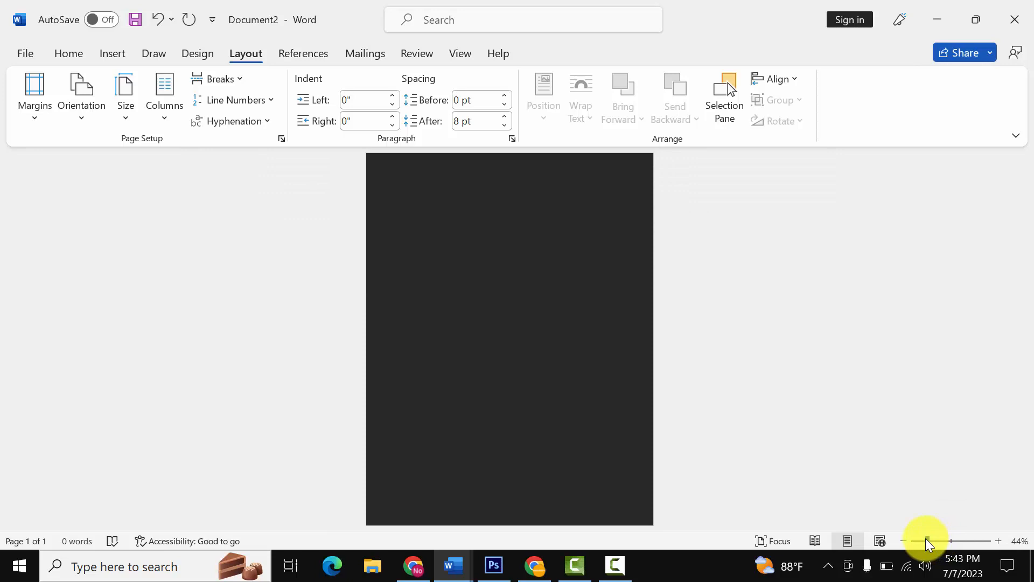
left_click(122, 57)
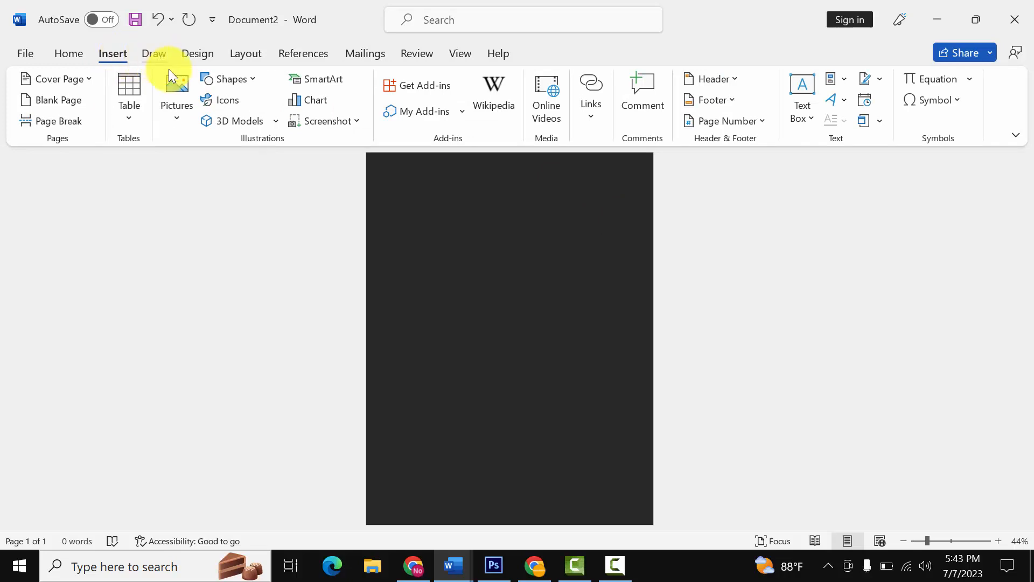
left_click(238, 82)
left_click(272, 120)
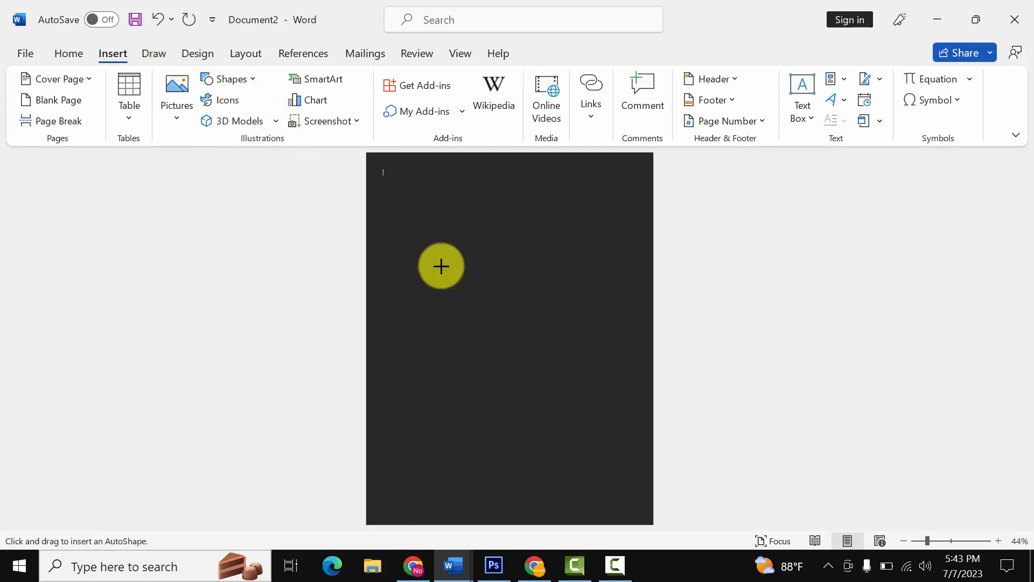
left_click_drag(490, 184, 571, 314)
mouse_move(561, 276)
left_mouse_down()
mouse_move(554, 256)
mouse_move(560, 262)
left_mouse_up()
Fill the circle with the picture file of the woman holding a megaphone.
left_click(385, 80)
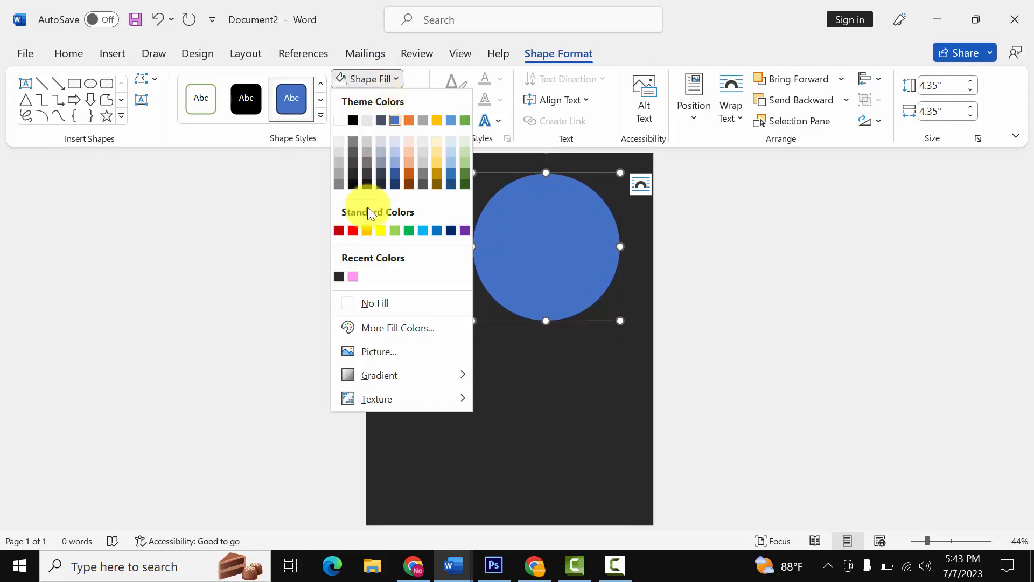
left_click(374, 349)
left_click(396, 212)
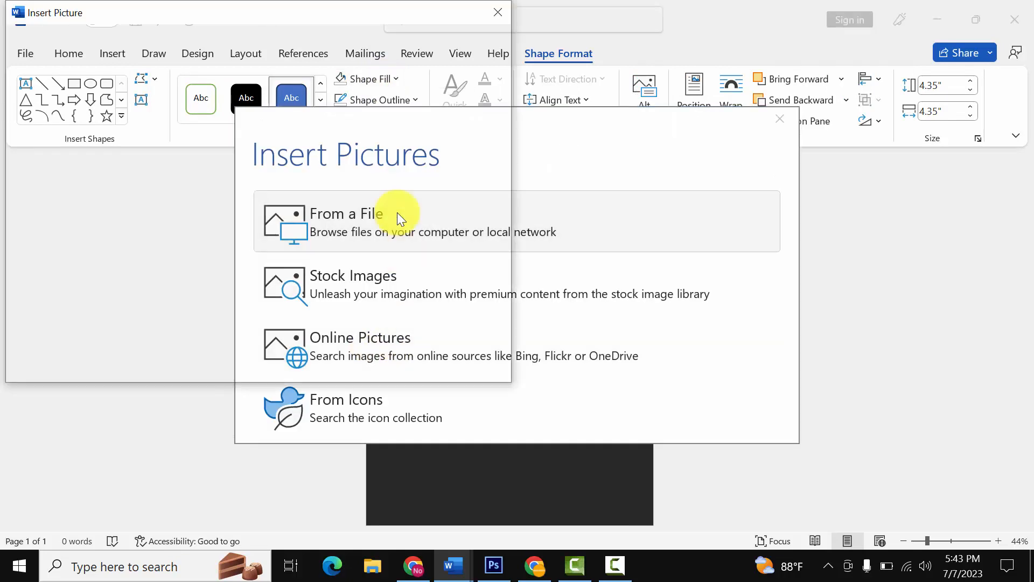
double_click(366, 237)
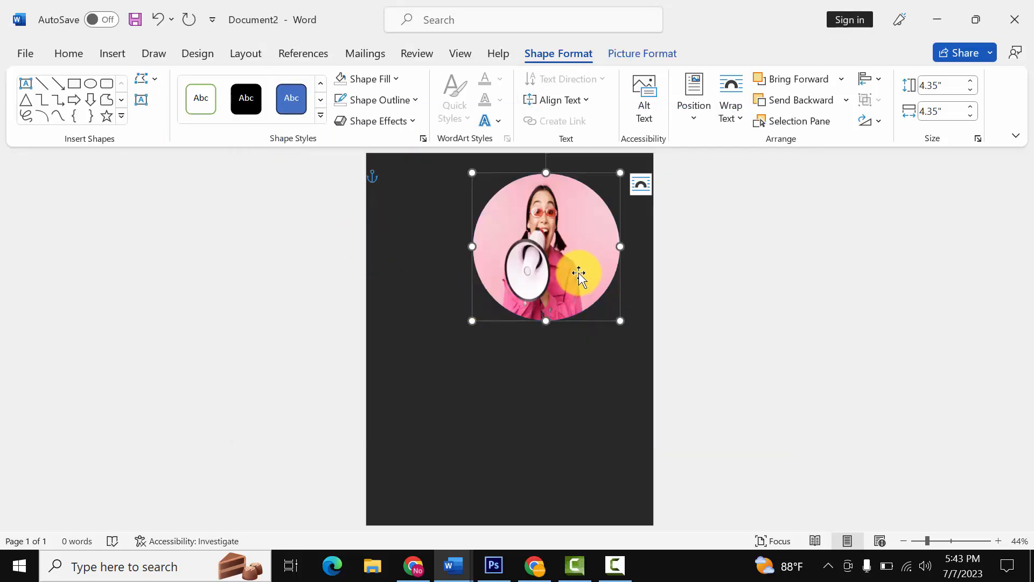
Use Crop to restore the picture's natural proportions, scaling and positioning it so the woman and megaphone fill the circle.
left_click(645, 52)
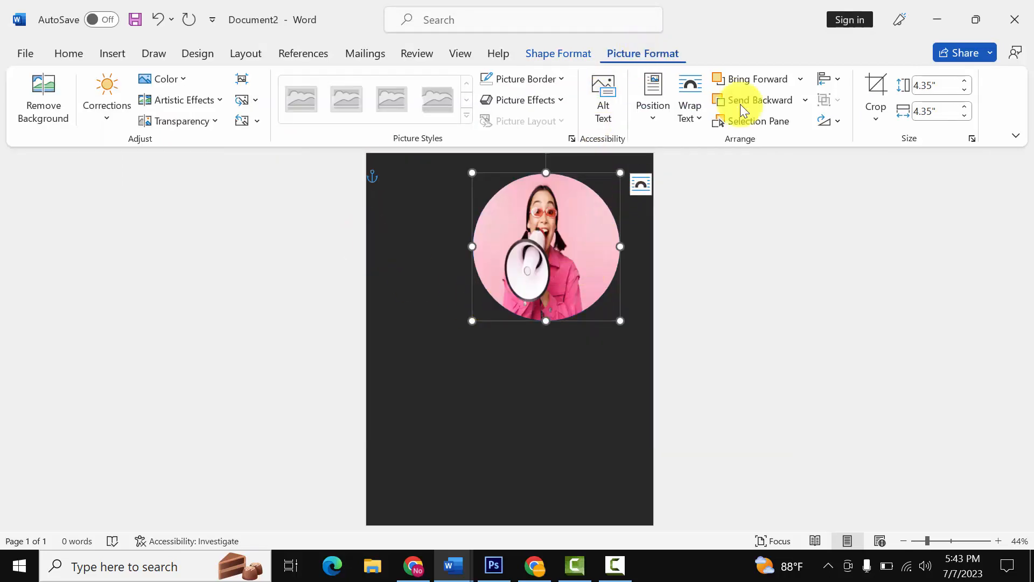
left_click(874, 108)
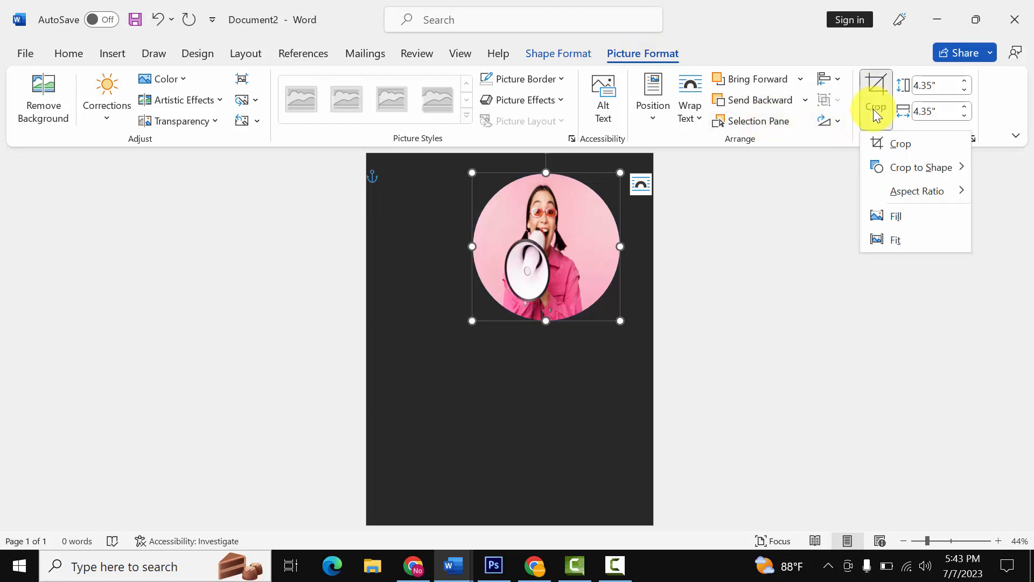
left_click(912, 145)
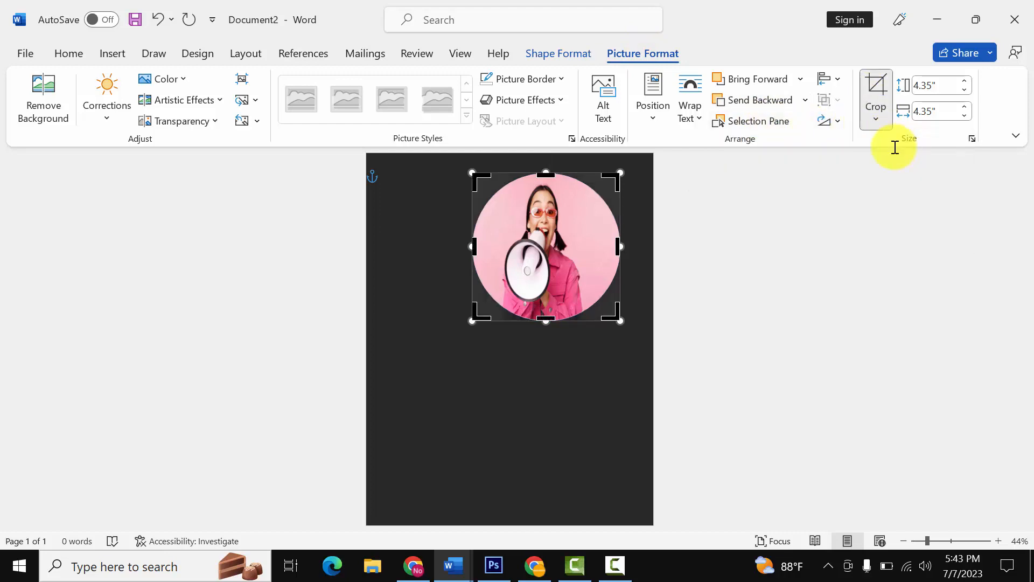
left_click_drag(622, 321, 637, 284)
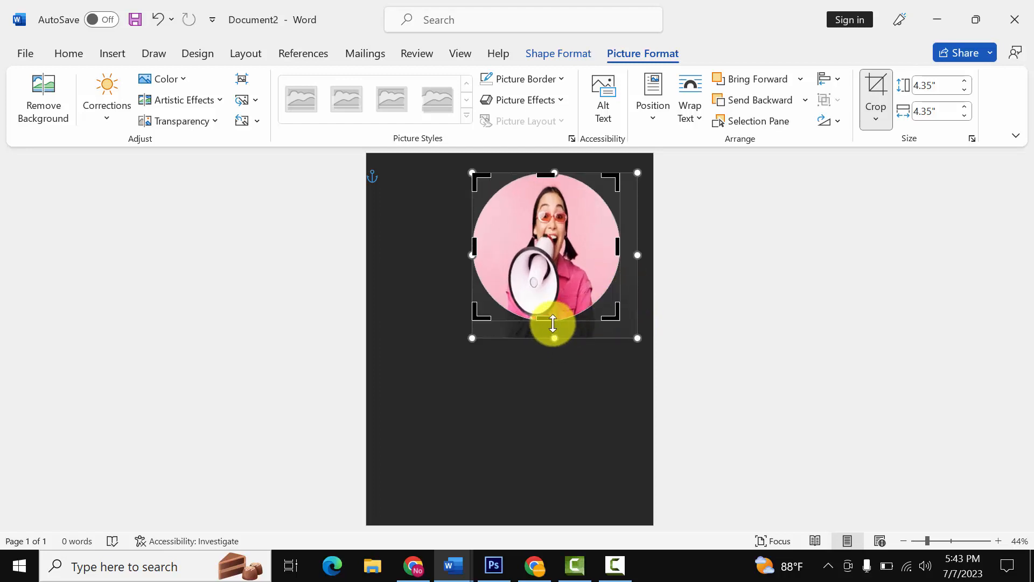
left_click_drag(556, 339, 571, 260)
left_click_drag(467, 242, 442, 249)
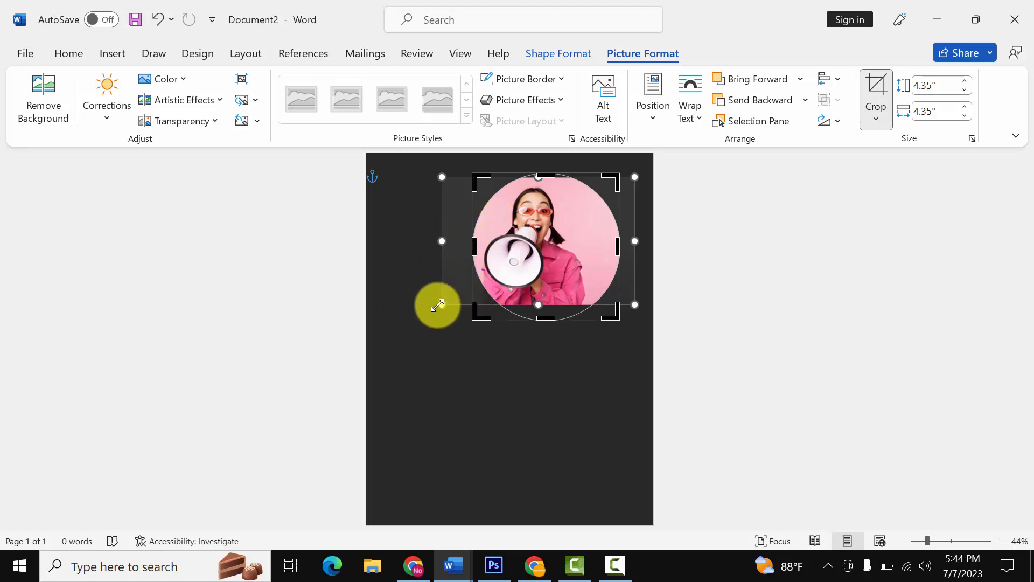
left_click_drag(439, 305, 411, 340)
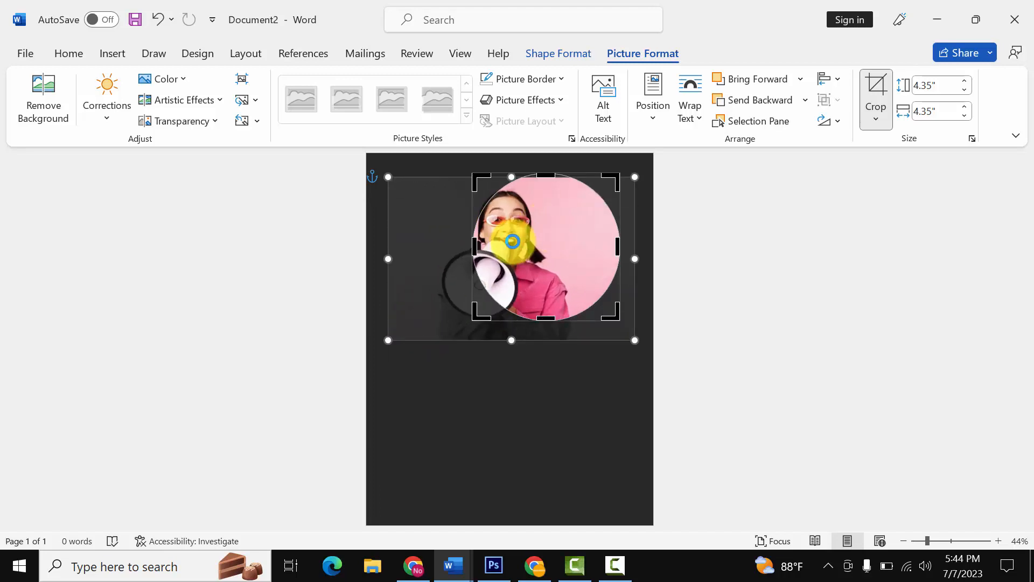
left_click_drag(517, 241, 558, 232)
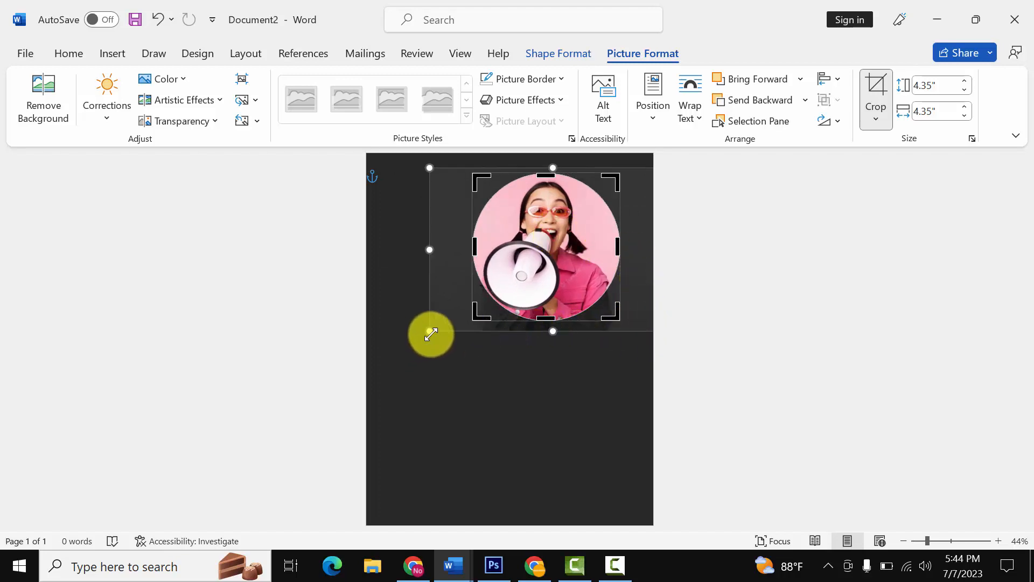
left_click_drag(430, 334, 476, 320)
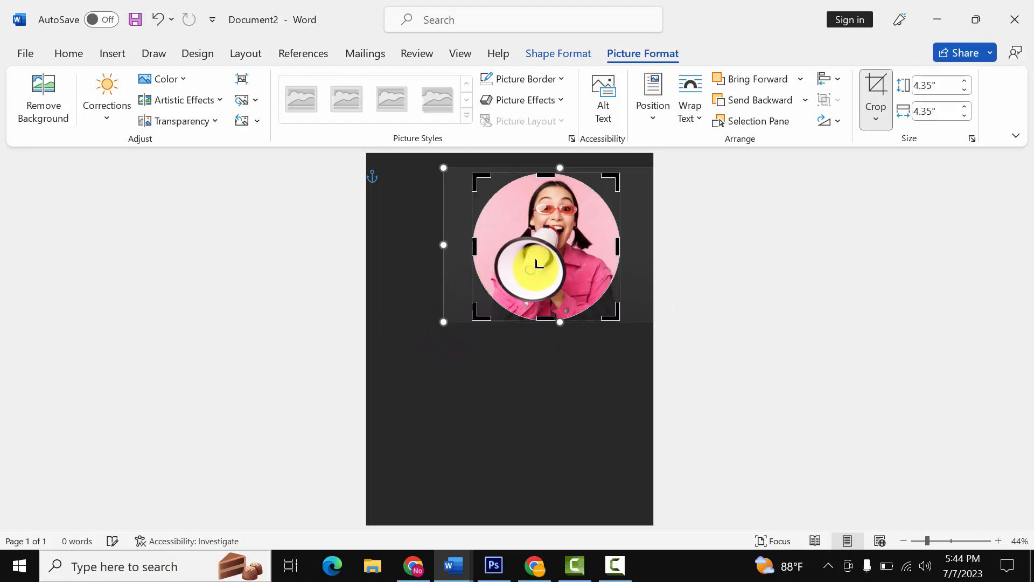
left_click_drag(542, 261, 540, 259)
left_click(532, 397)
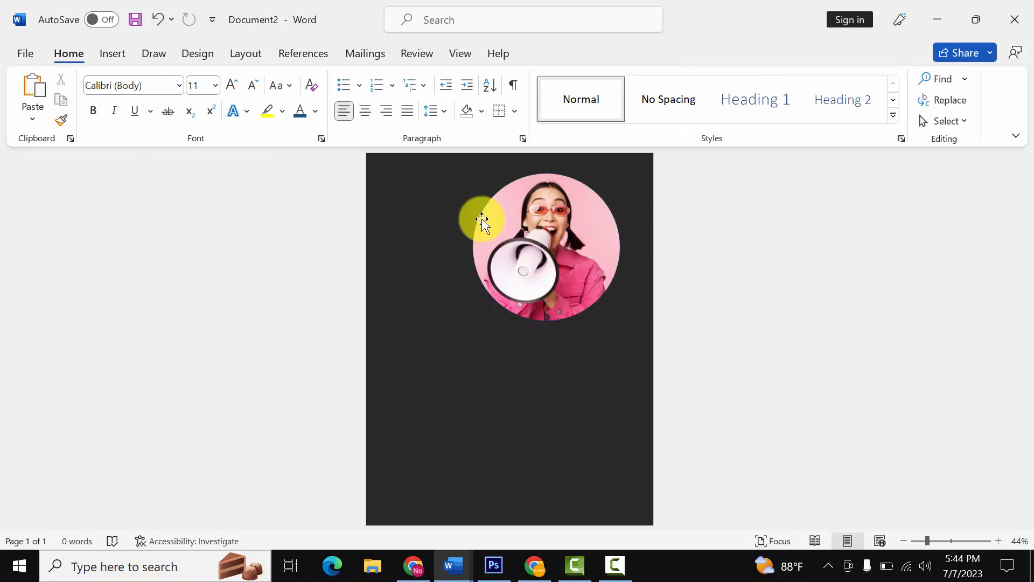
Draw a hollow circle about 4.68 inches across around the picture circle and thin it to a narrow ring.
left_click(114, 53)
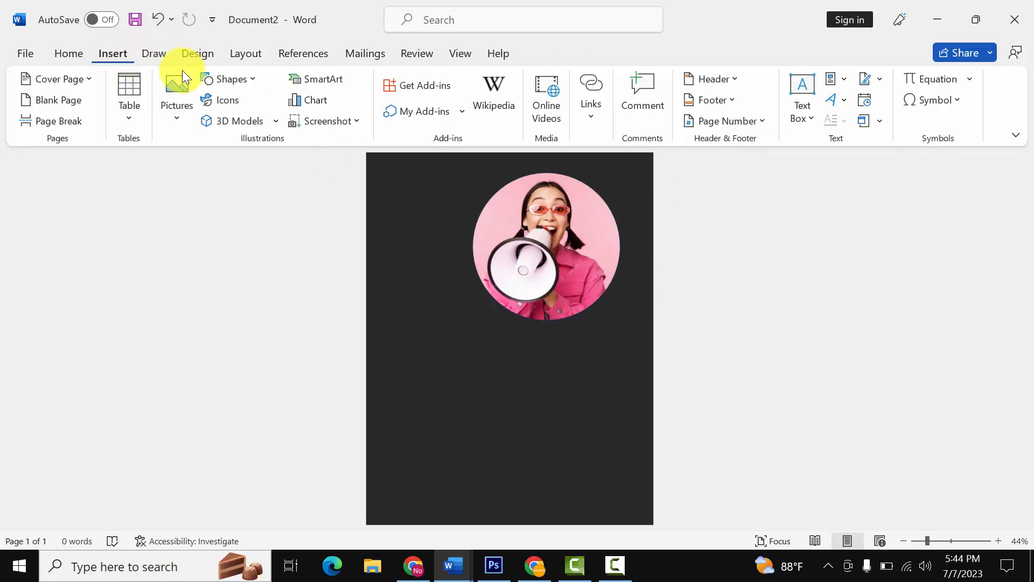
left_click(231, 79)
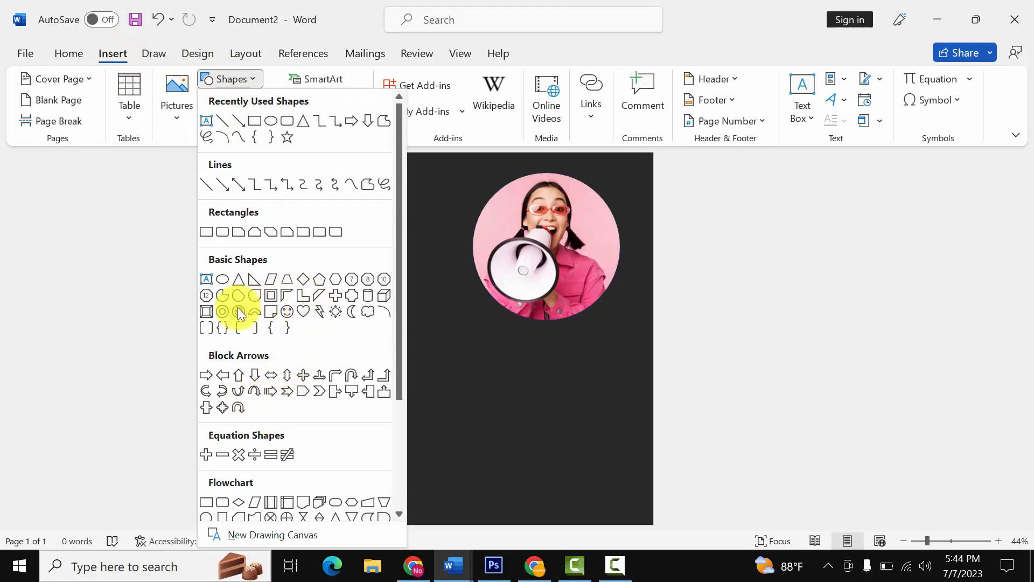
left_click(224, 311)
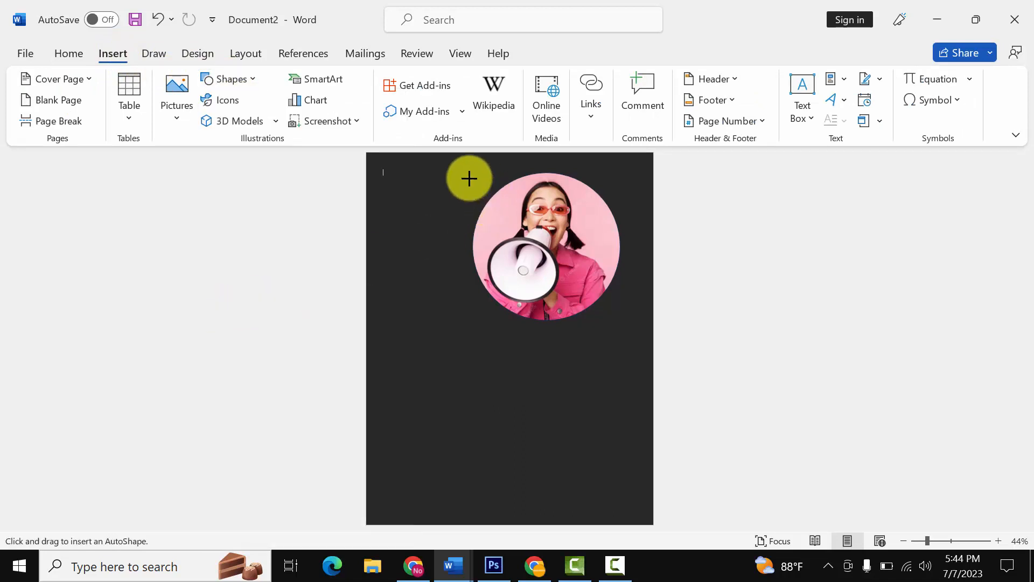
left_click_drag(467, 169, 624, 326)
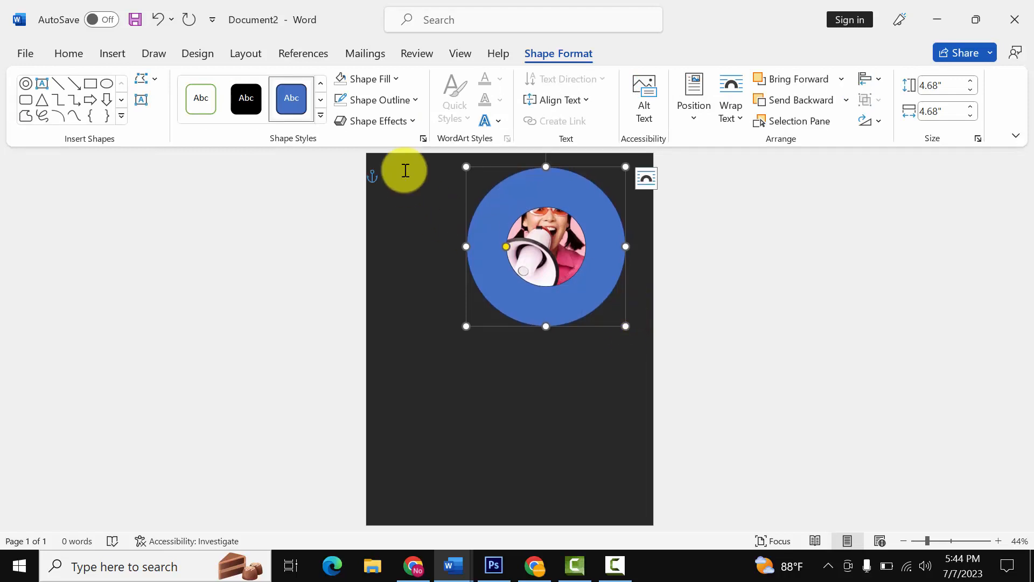
left_click_drag(509, 256, 469, 242)
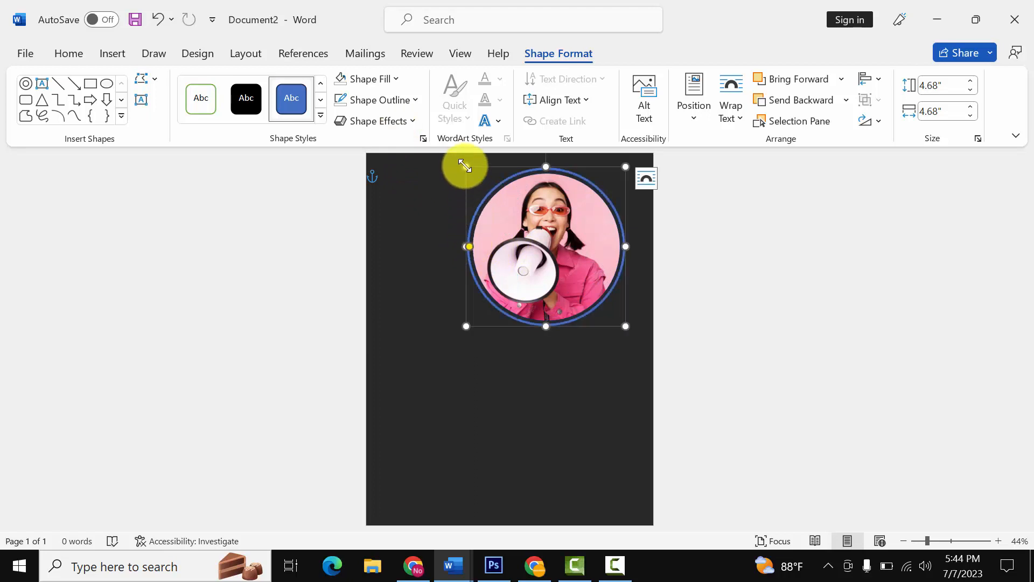
Enlarge the ring around the photo to about 4.87 inches and shift it slightly to the right.
mouse_move(464, 165)
left_mouse_down()
mouse_move(455, 156)
mouse_move(468, 169)
mouse_move(459, 167)
left_mouse_up()
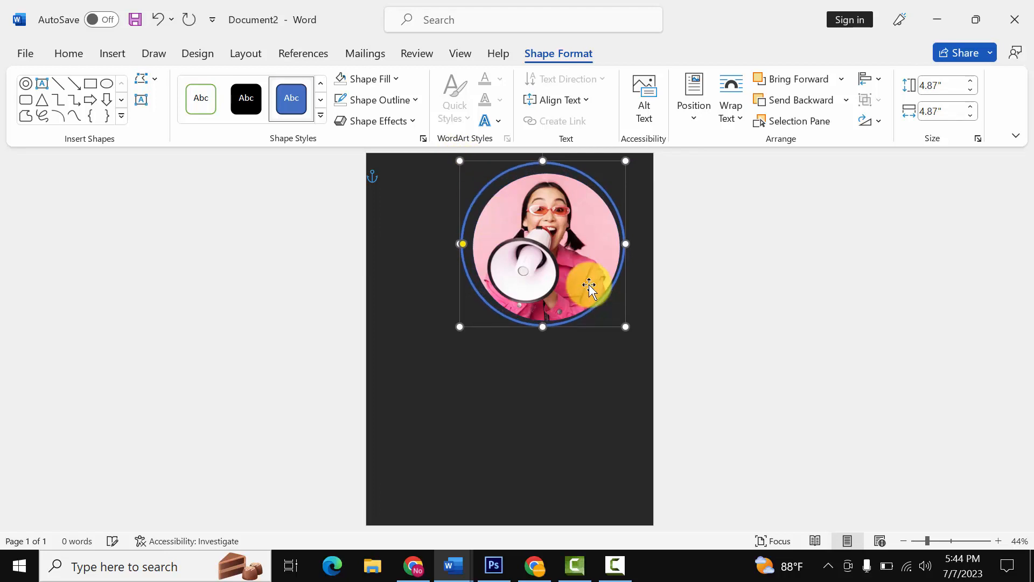
left_click_drag(589, 285, 603, 270)
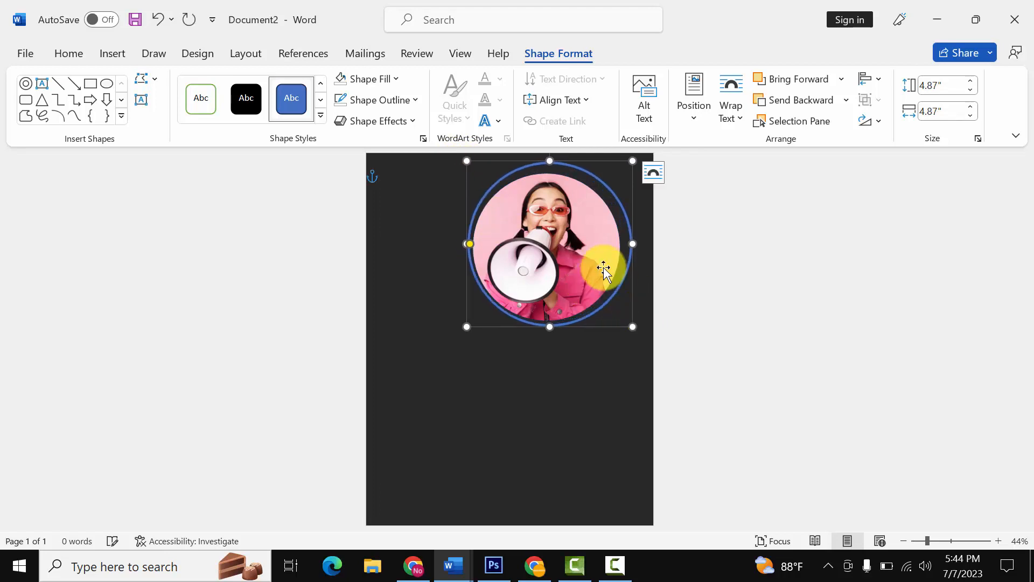
Align the circular photo and the ring to each other's horizontal center and vertical middle.
left_click(596, 267, "shift")
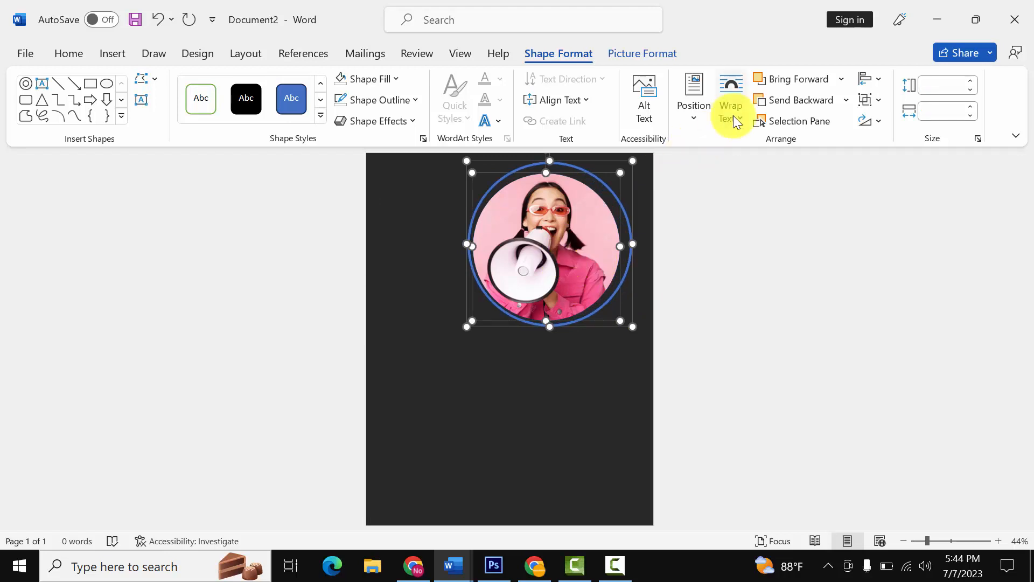
left_click(877, 79)
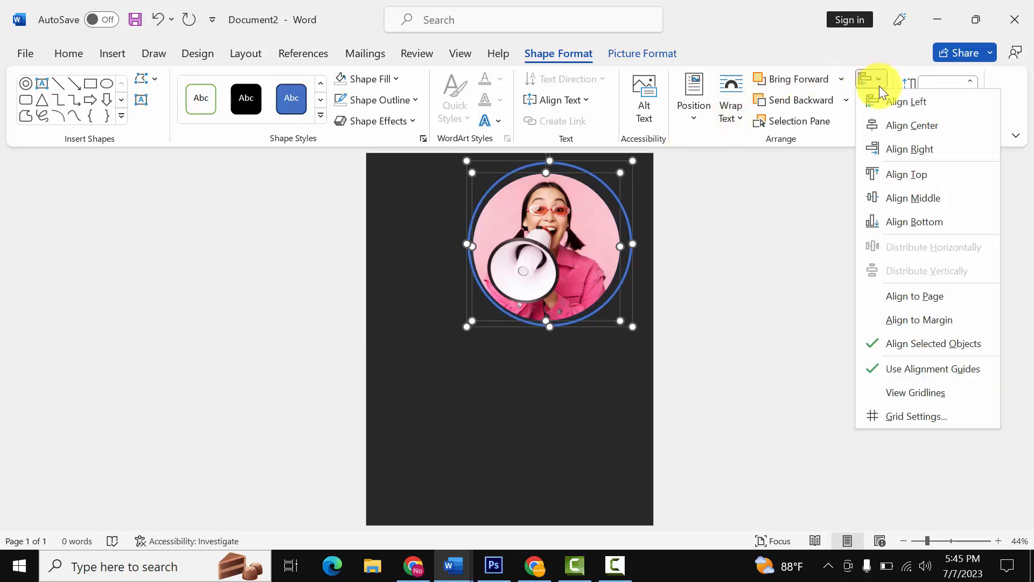
left_click(887, 124)
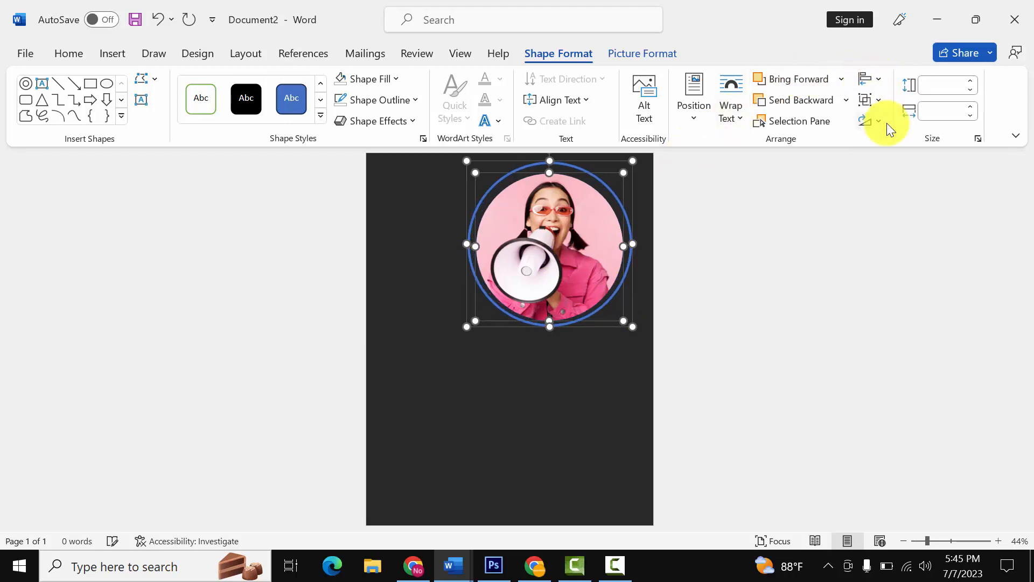
left_click(878, 83)
left_click(902, 197)
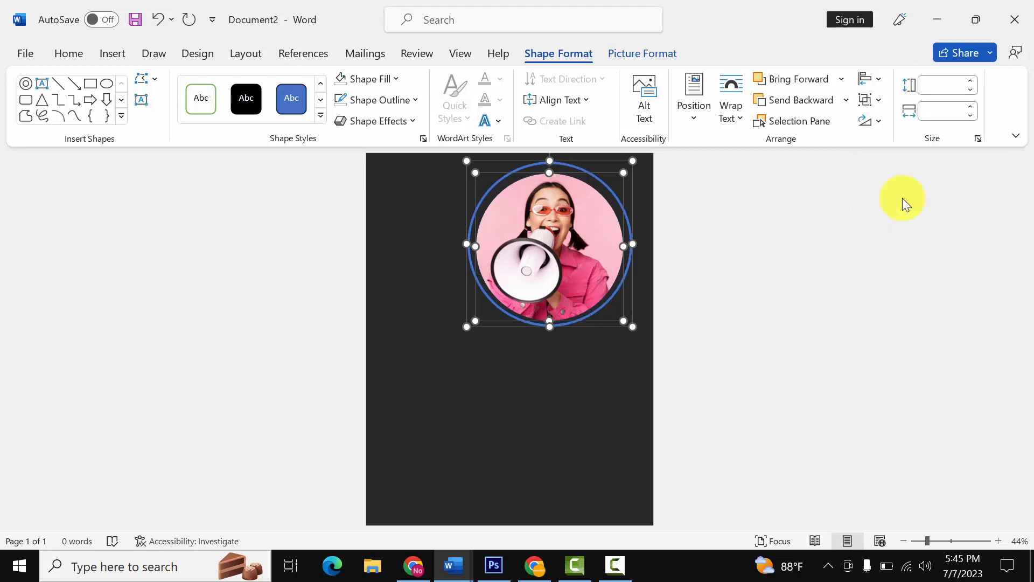
left_click(517, 339)
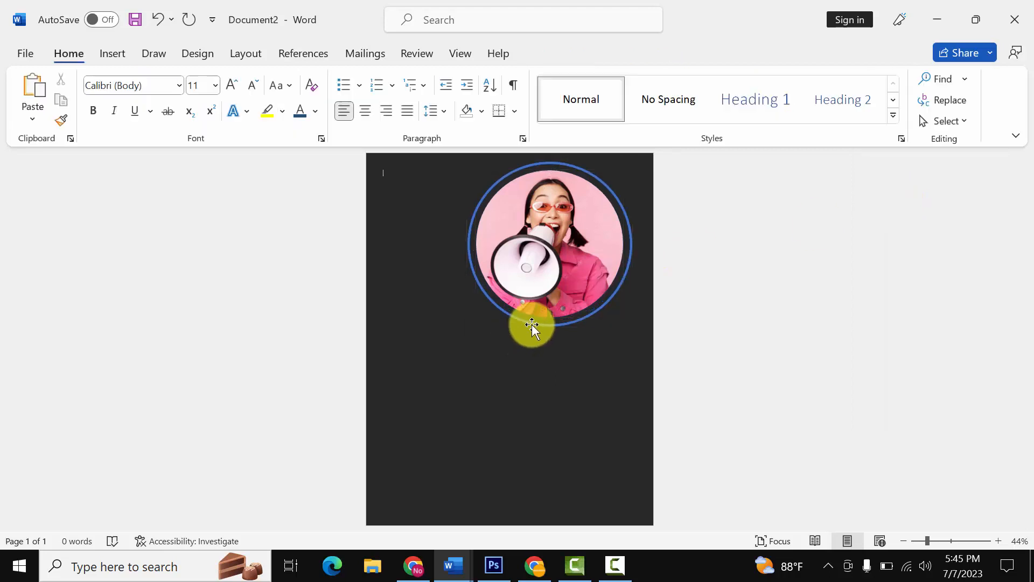
Thicken the ring around the photo slightly and fill it with a light gold theme color.
left_click(532, 324)
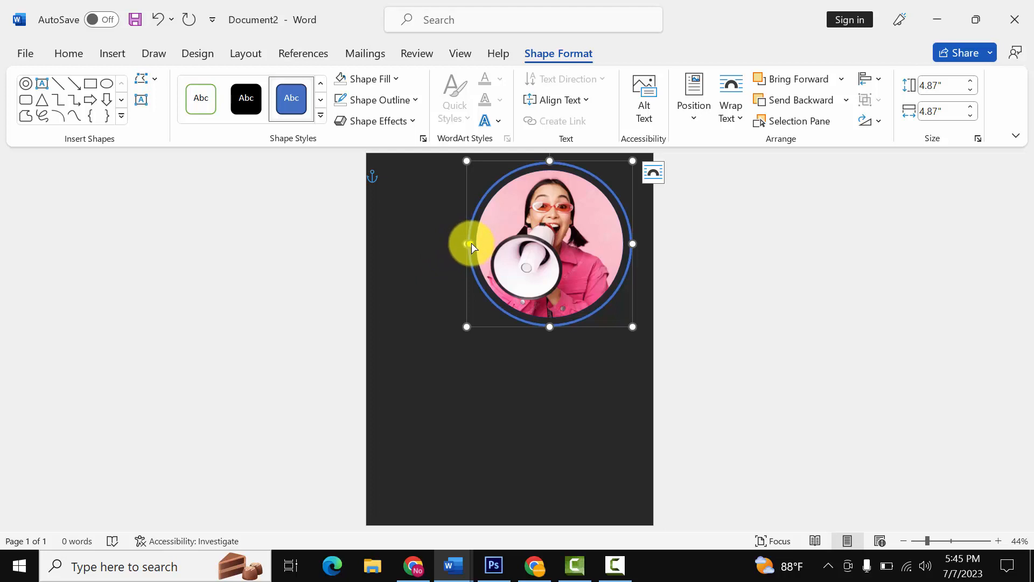
left_click_drag(471, 244, 474, 244)
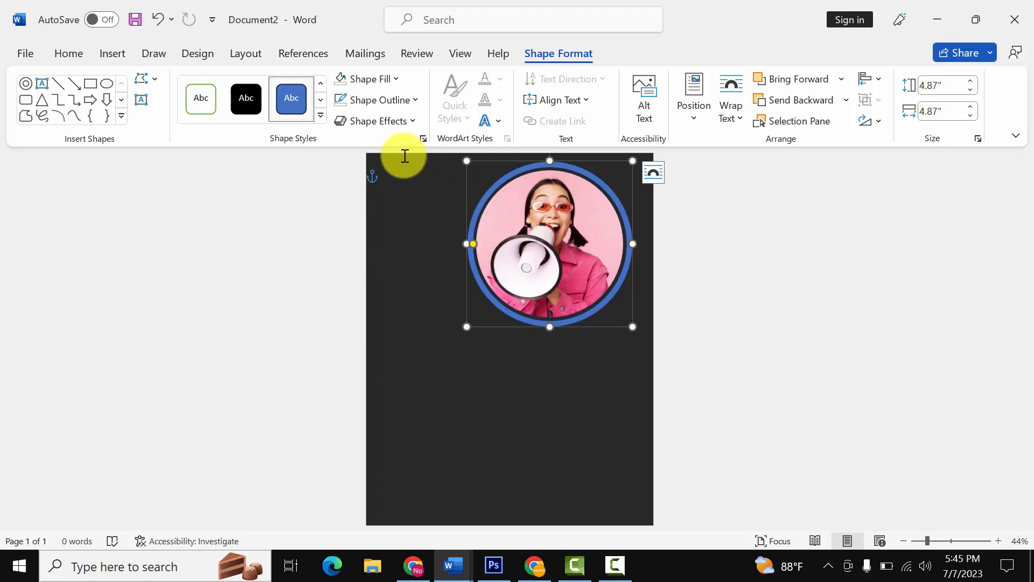
left_click(381, 79)
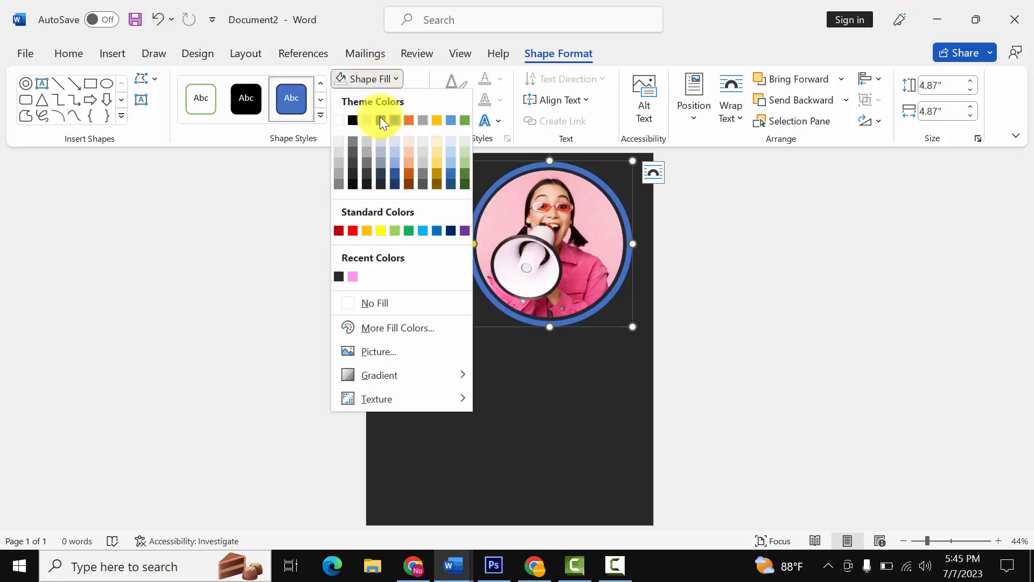
left_click(434, 166)
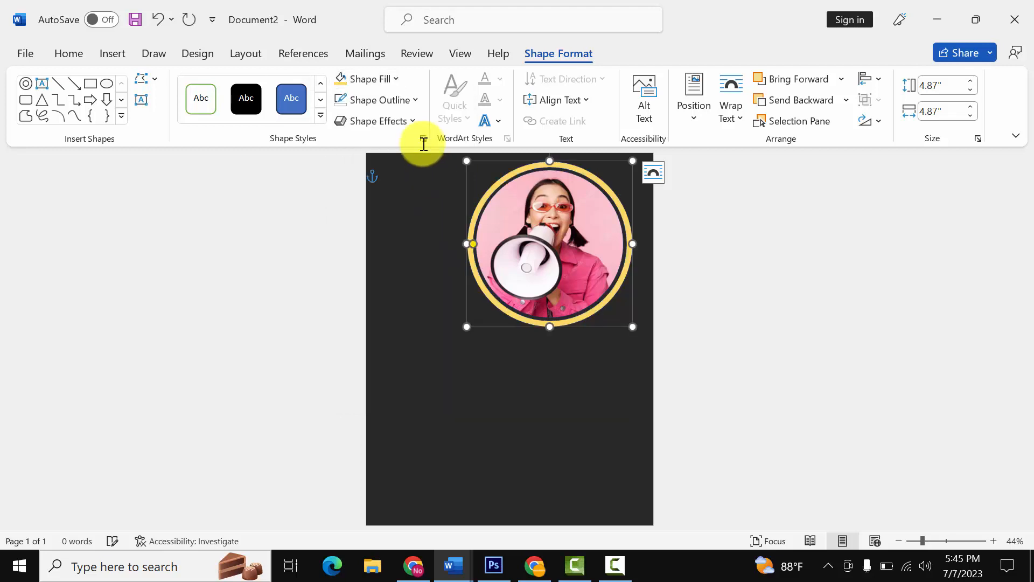
Change the ring's fill to a gradient and remove the extra middle stops, leaving only the start and end stops.
left_click(401, 79)
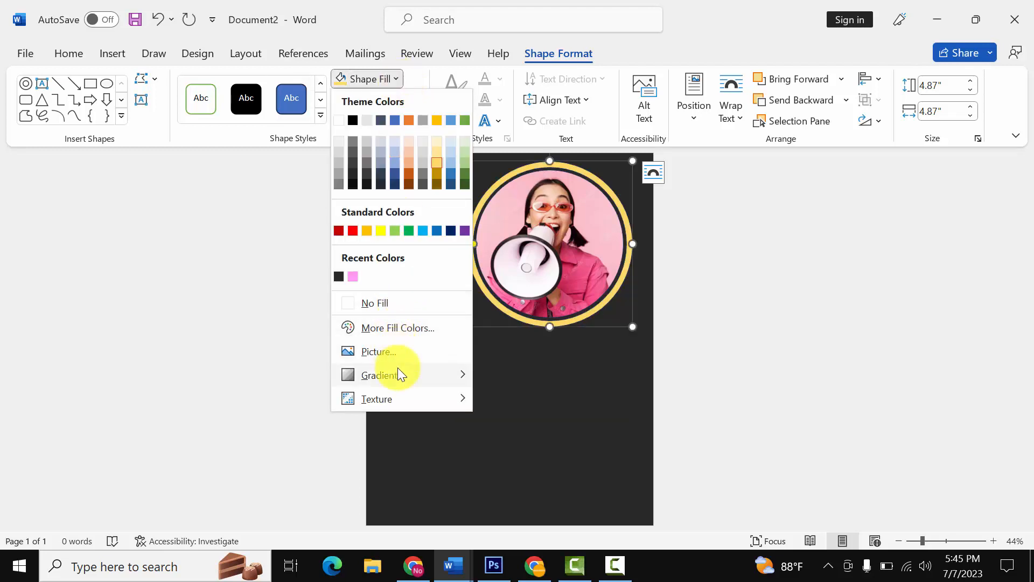
mouse_move(398, 375)
left_click(570, 528)
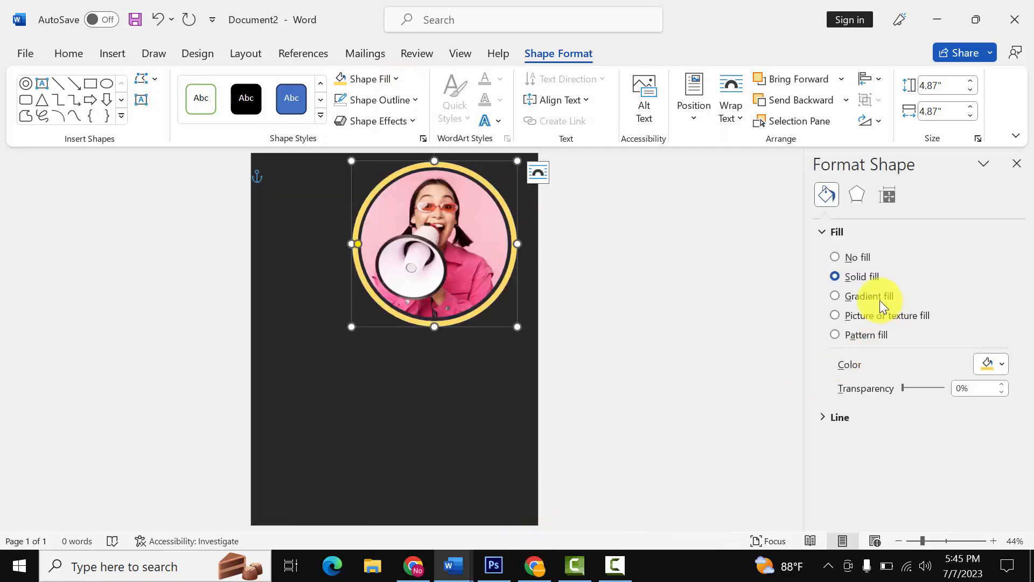
left_click(879, 300)
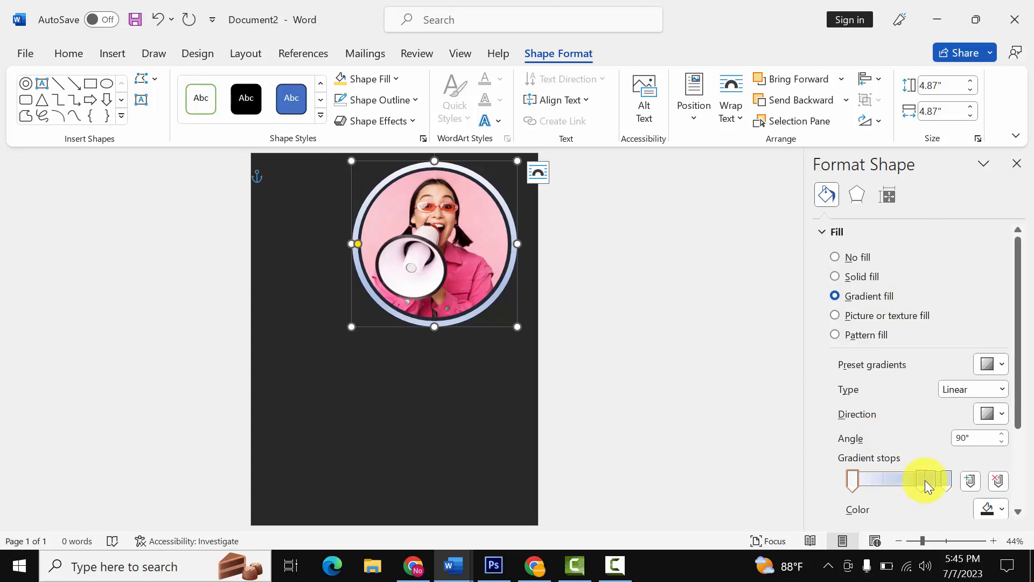
left_click_drag(923, 480, 922, 525)
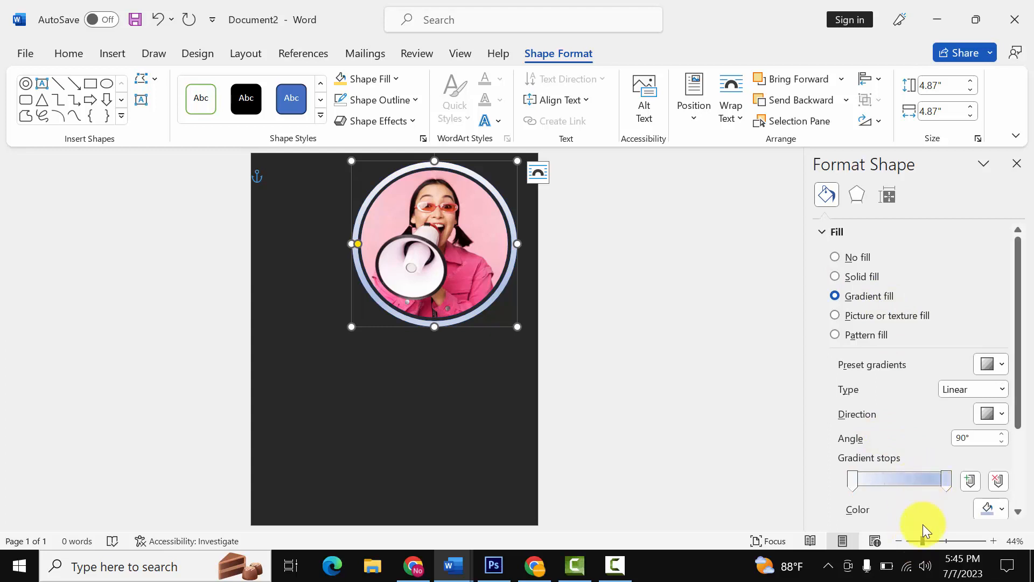
left_click(944, 482)
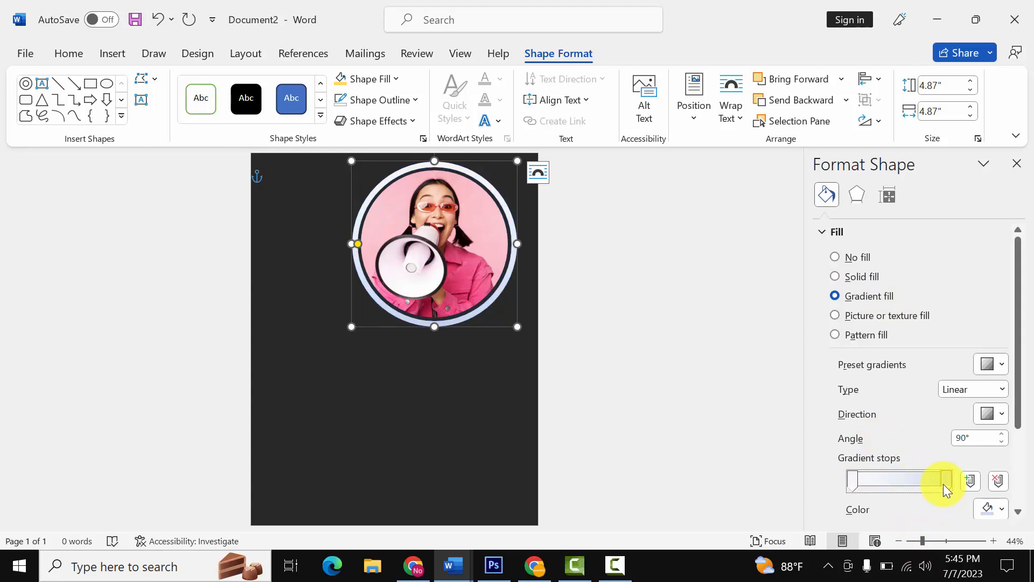
Color the ring's end gradient stop light gold and shift it toward the middle of the gradient.
left_click(989, 509)
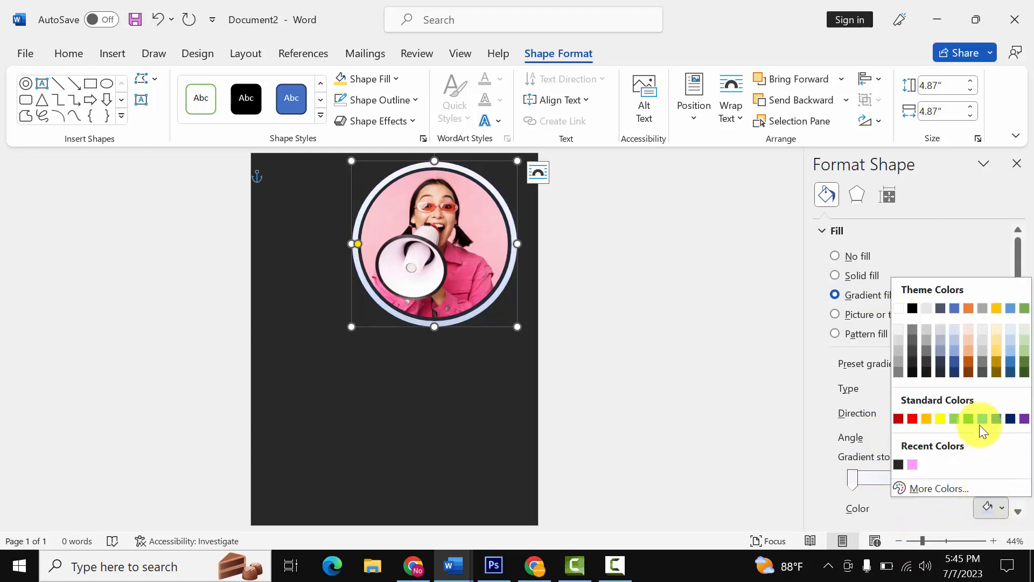
left_click(996, 351)
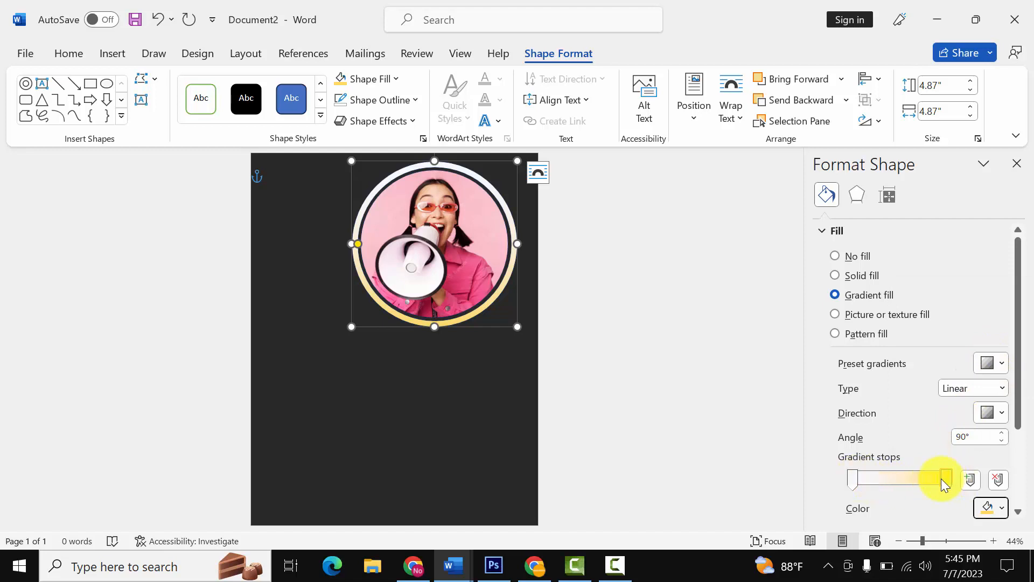
left_click_drag(942, 478, 902, 481)
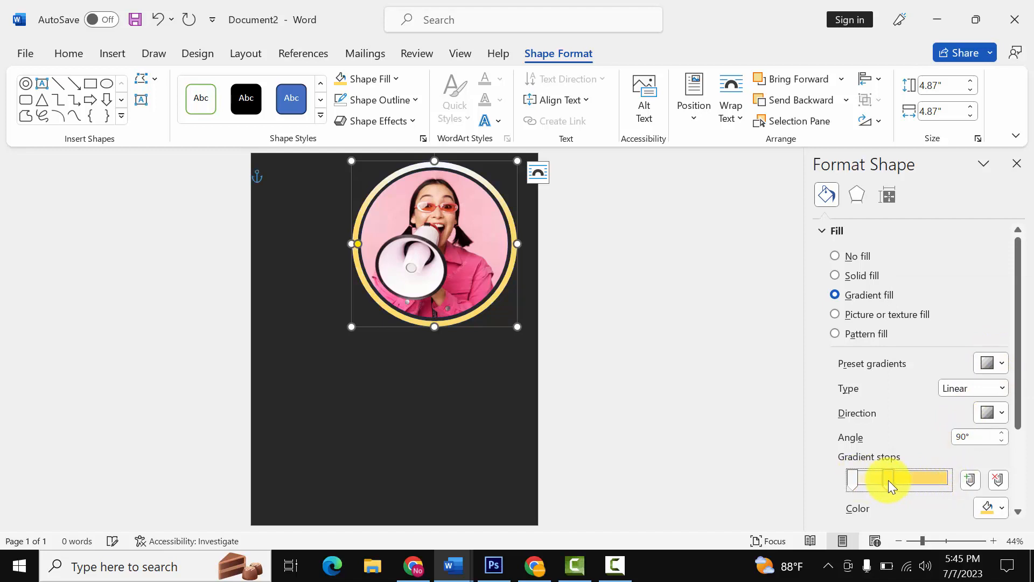
Color the first gradient stop the recent dark gray and reposition both stops so the ring fades from the dark background into gold.
left_click(850, 478)
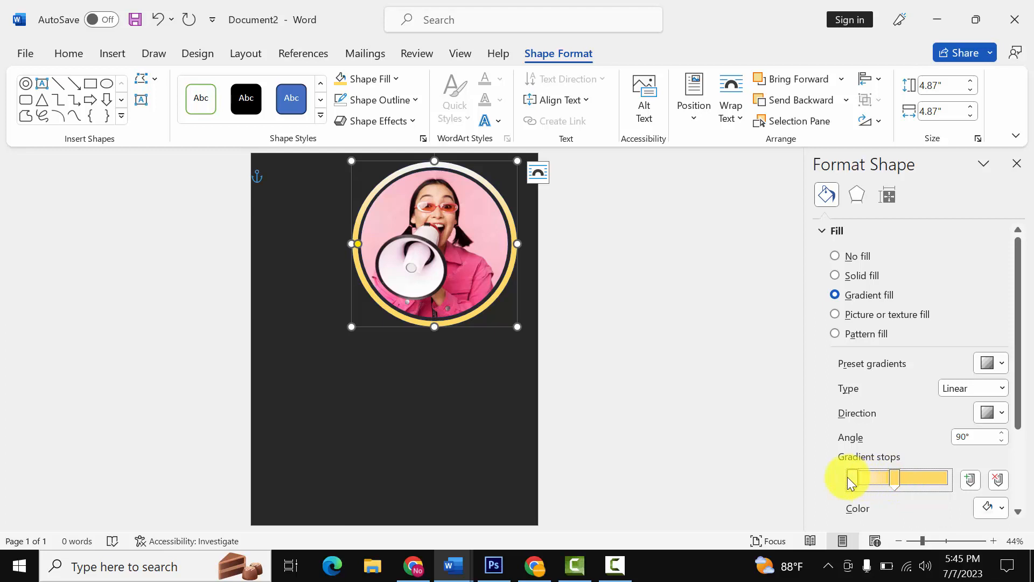
left_click(987, 509)
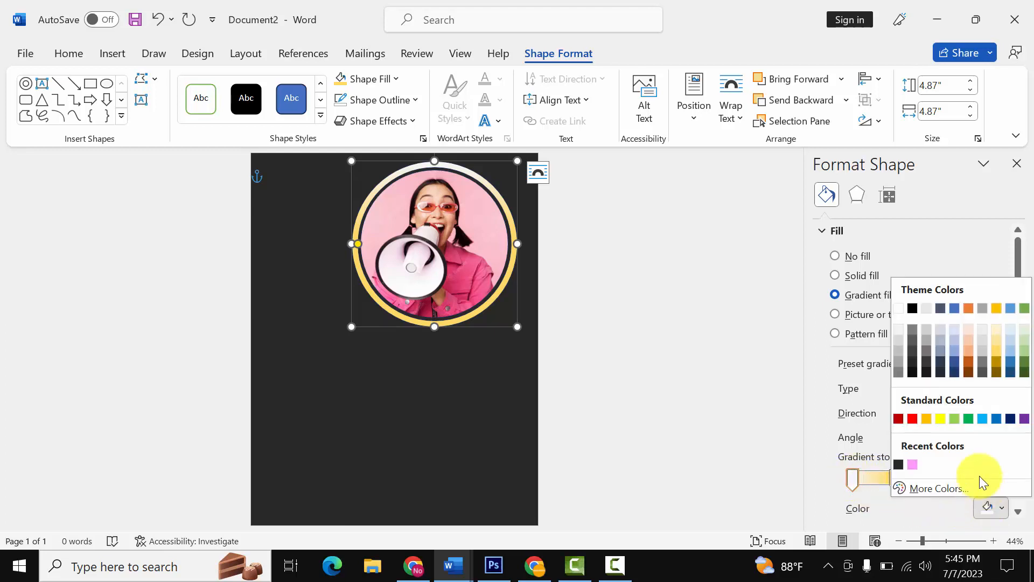
left_click(898, 464)
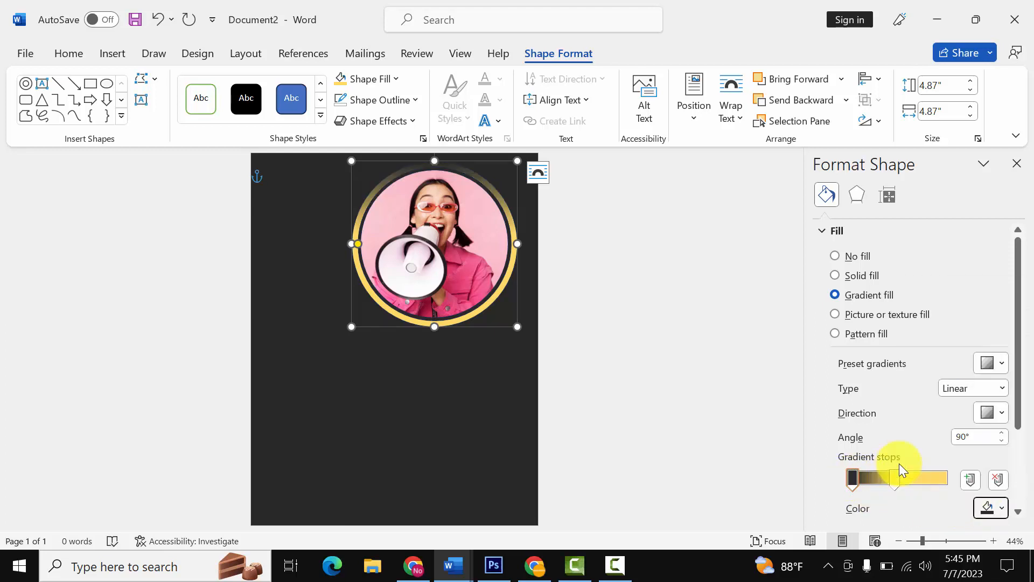
left_click_drag(897, 473, 936, 473)
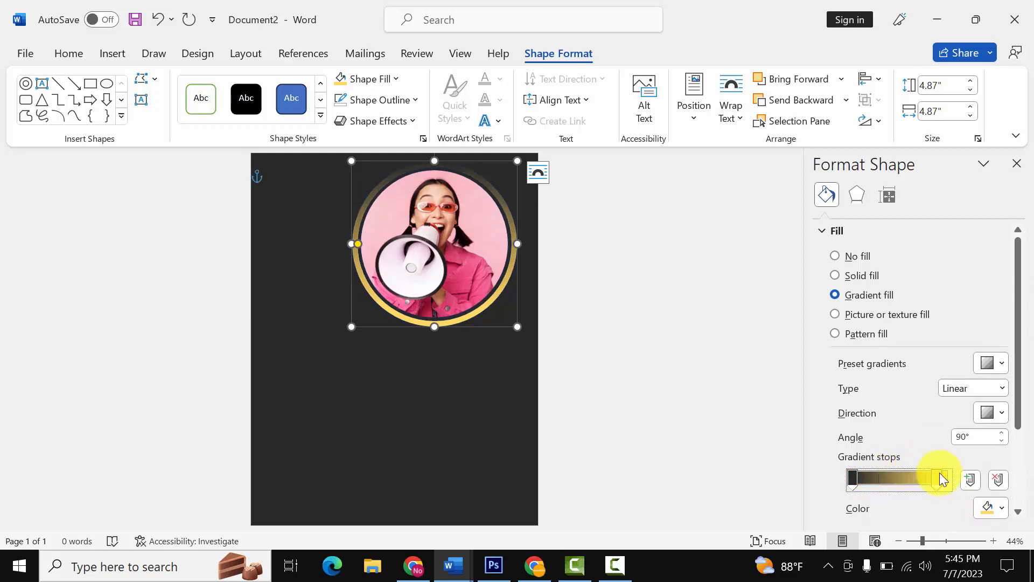
left_click_drag(853, 479, 872, 478)
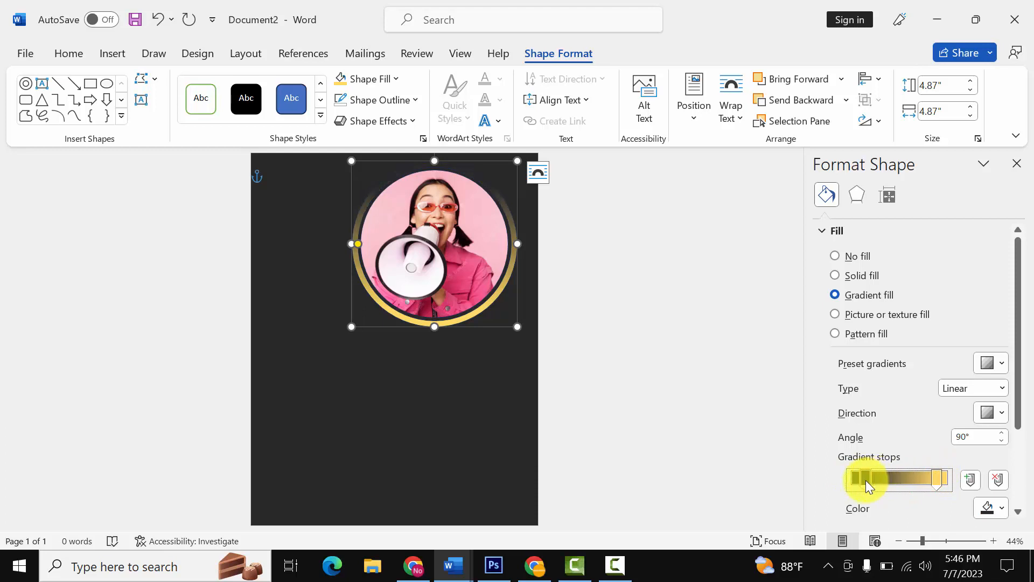
left_click(1017, 165)
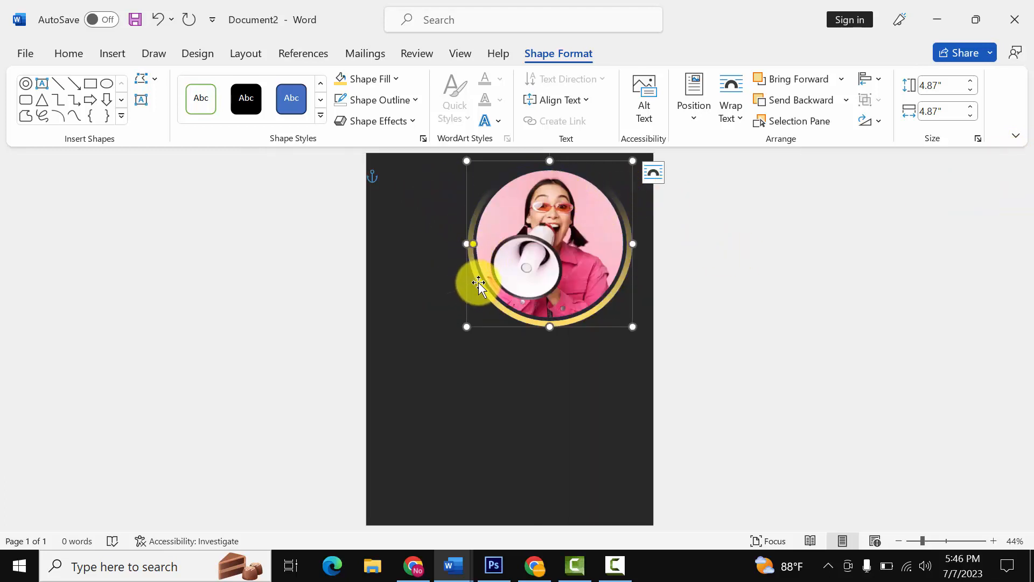
Move the ring off the photo, rotate it so its faded part faces the upper left, and place it back around the photo.
left_click_drag(479, 284, 467, 400)
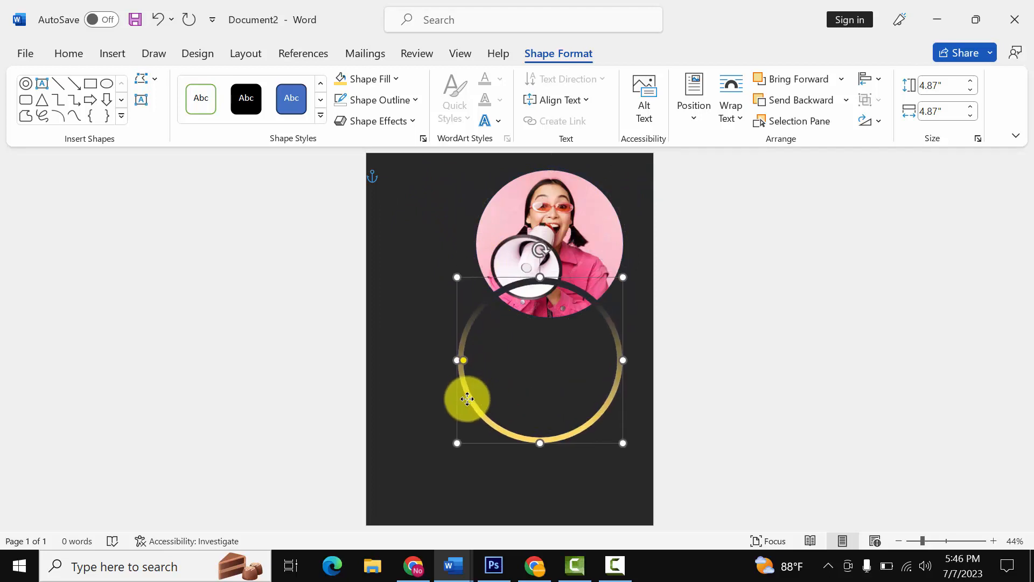
left_click_drag(540, 250, 641, 361)
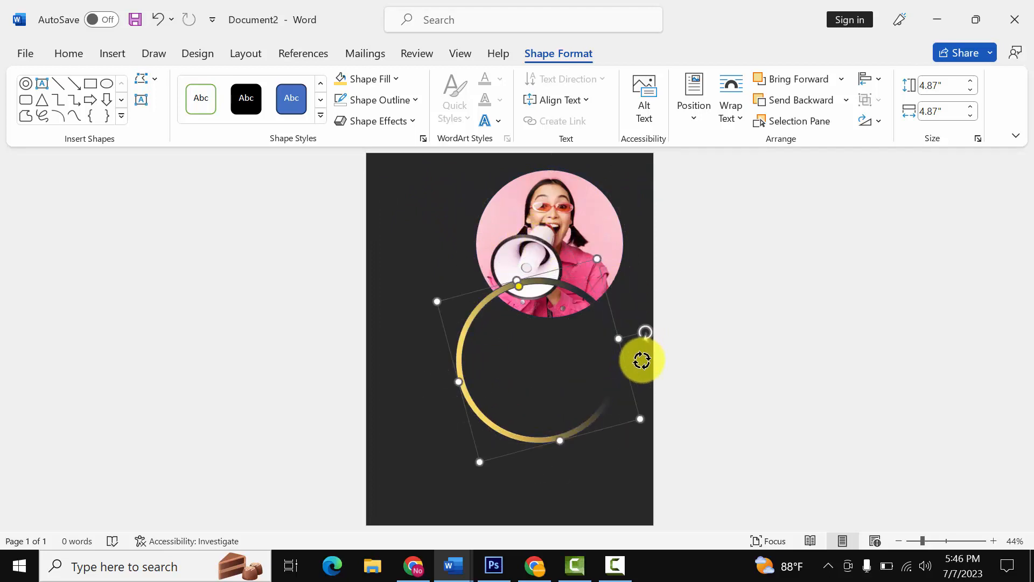
left_click_drag(631, 301, 434, 237)
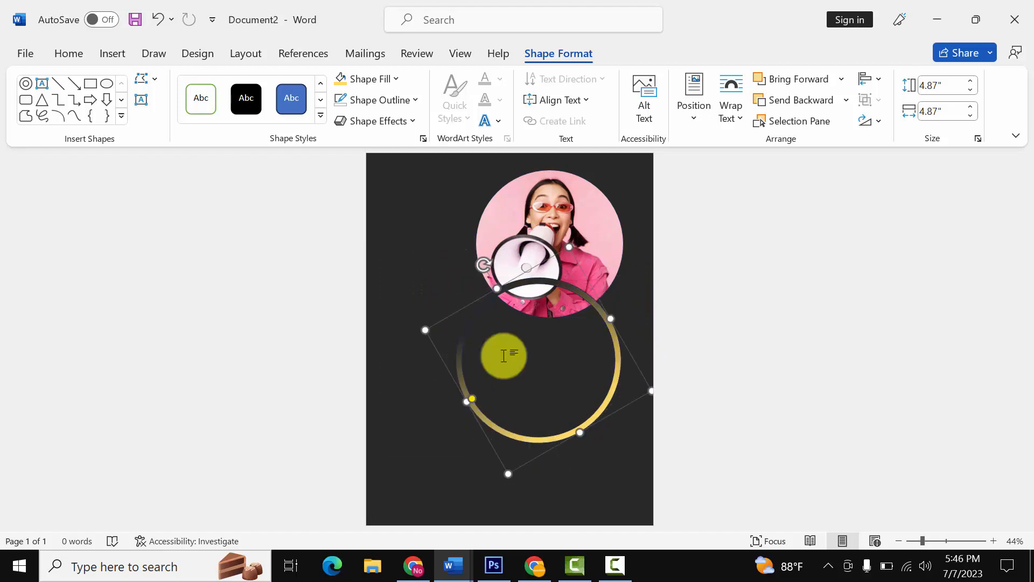
left_click_drag(507, 438, 518, 312)
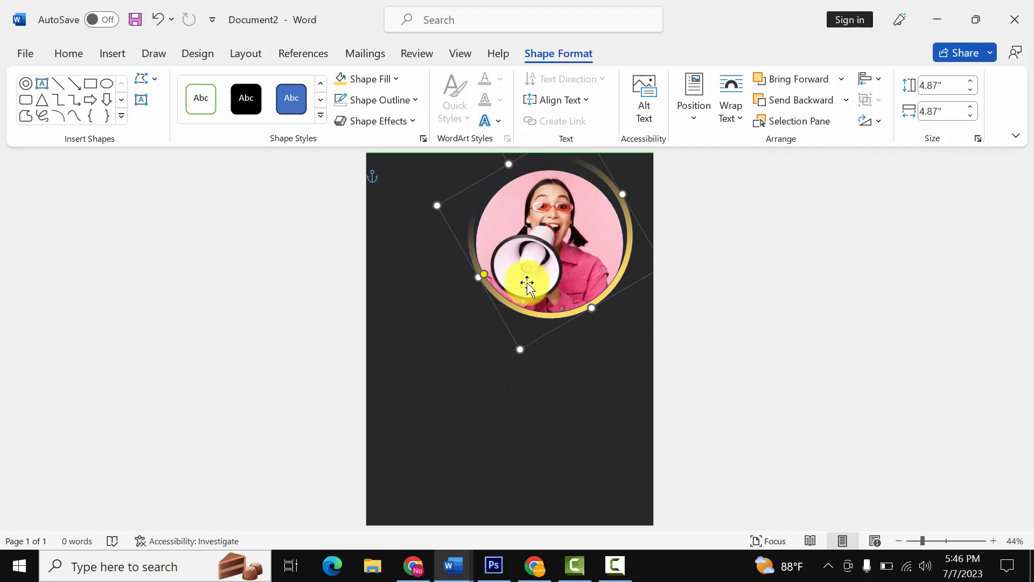
Align the photo with the rotated ring by horizontal center and vertical middle.
left_click(531, 275, "shift")
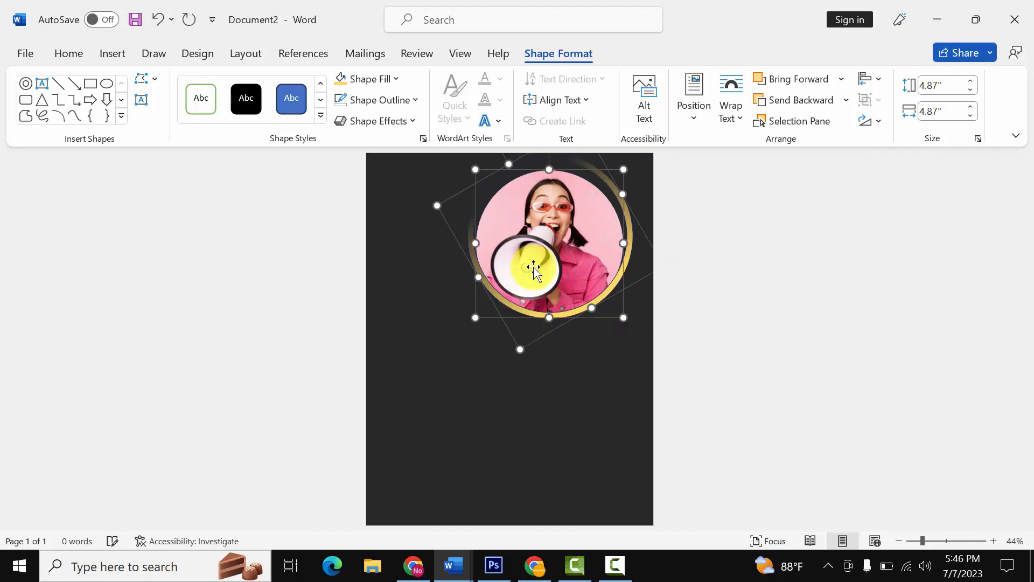
left_click(866, 80)
left_click(891, 127)
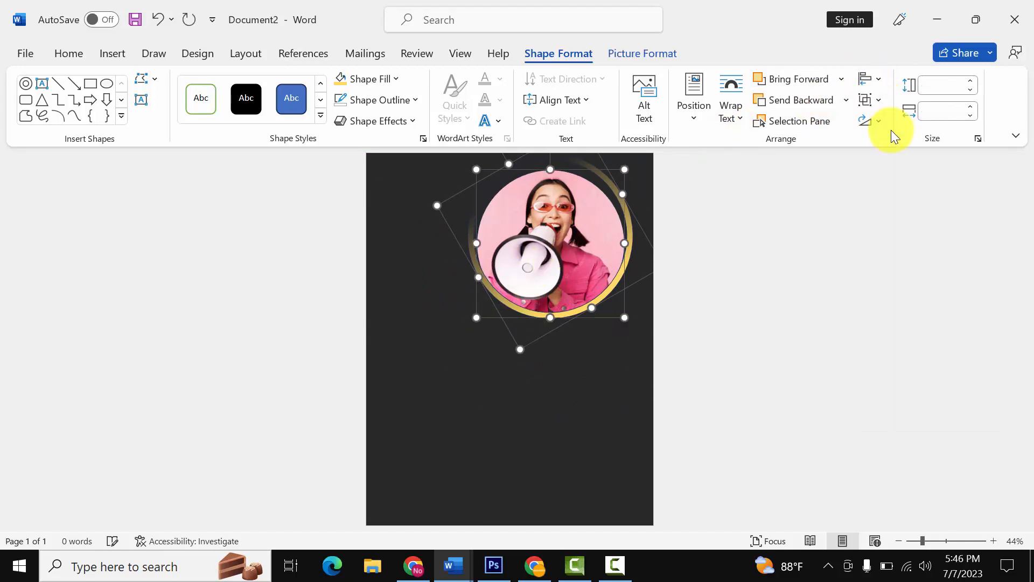
left_click(878, 86)
left_click(919, 198)
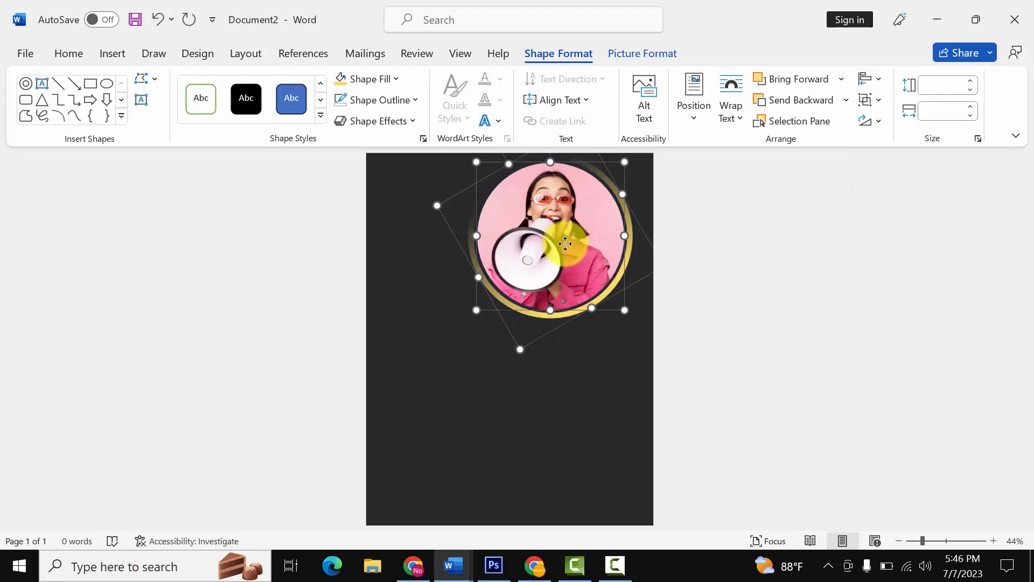
Move the photo and ring together slightly down the page and group them.
left_click_drag(565, 243, 568, 255)
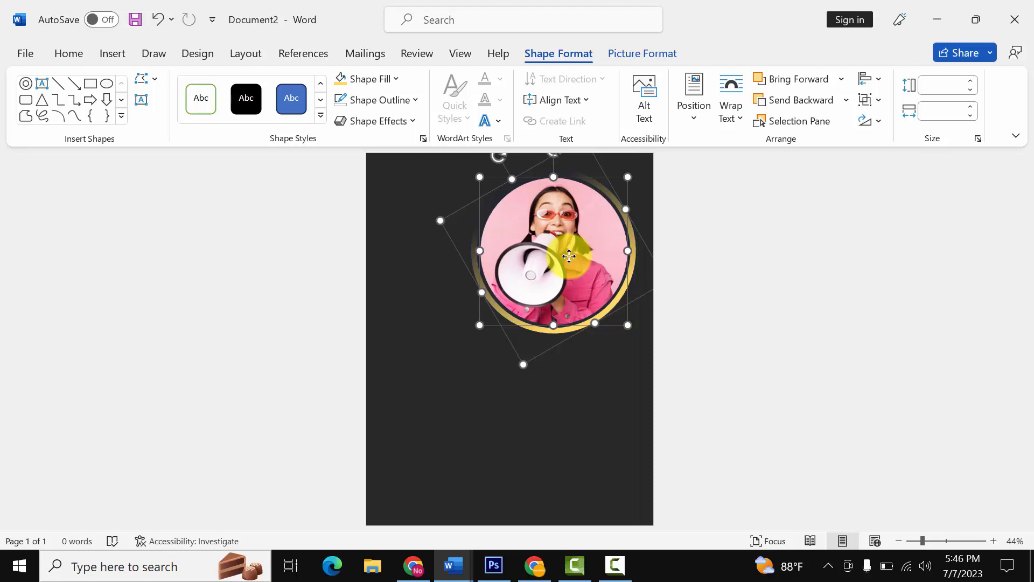
left_click(880, 108)
left_click(882, 121)
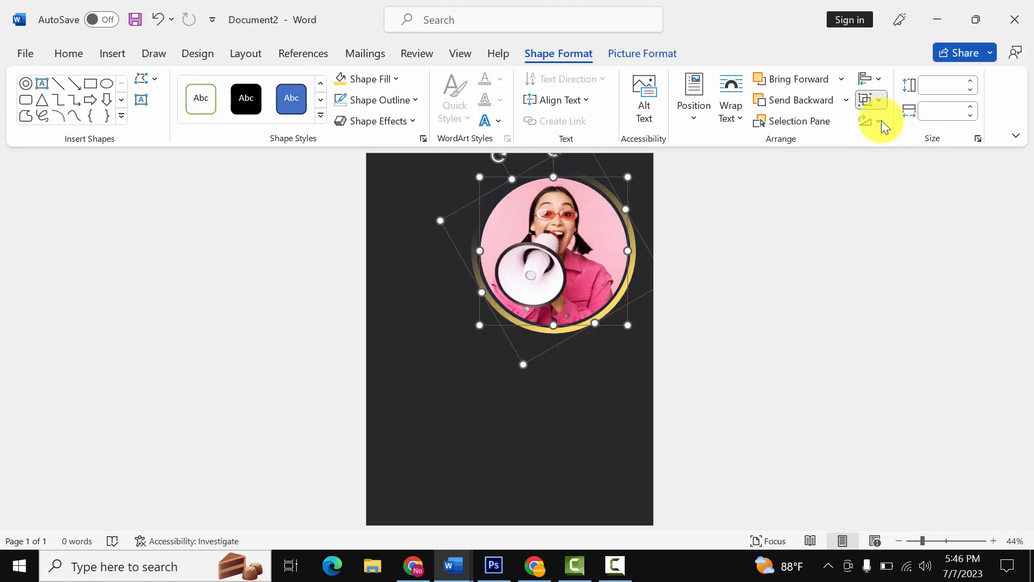
left_click(525, 417)
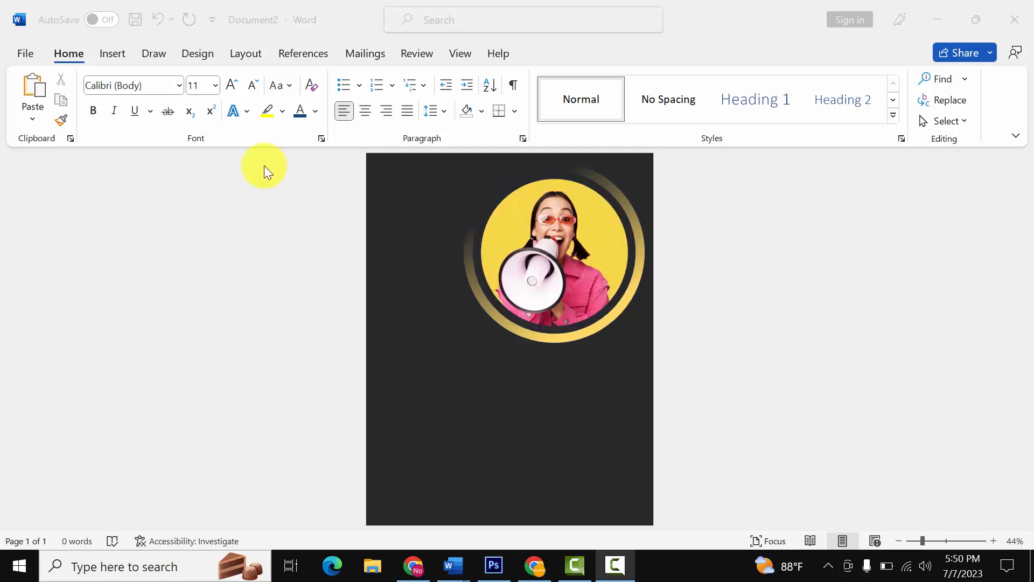
Draw a circle about 3.08" in diameter at the page's left edge, beside the photo.
left_click(120, 56)
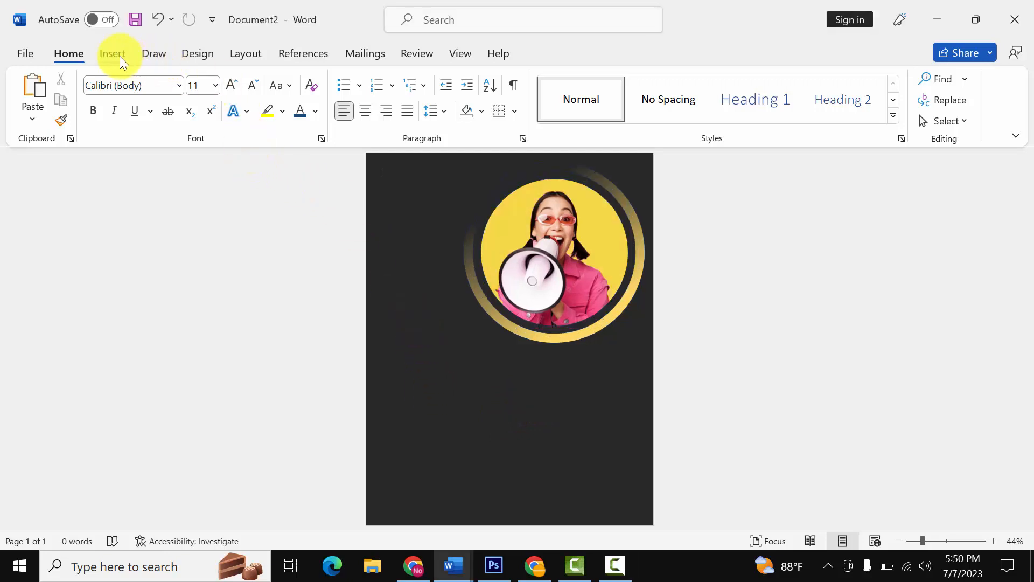
left_click(119, 56)
left_click(230, 79)
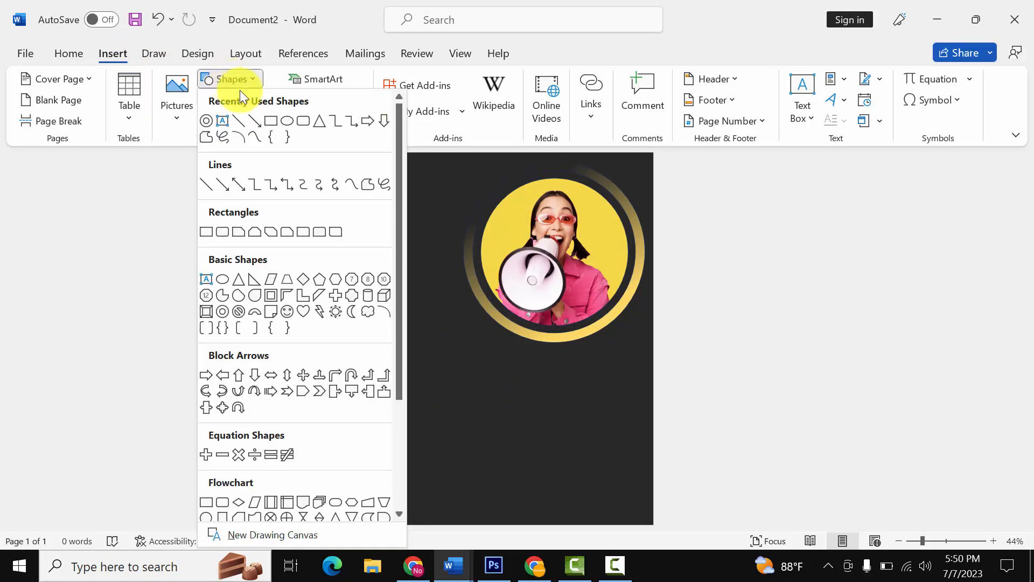
left_click(283, 118)
mouse_move(381, 212)
left_mouse_down()
mouse_move(470, 317)
mouse_move(425, 266)
left_mouse_up()
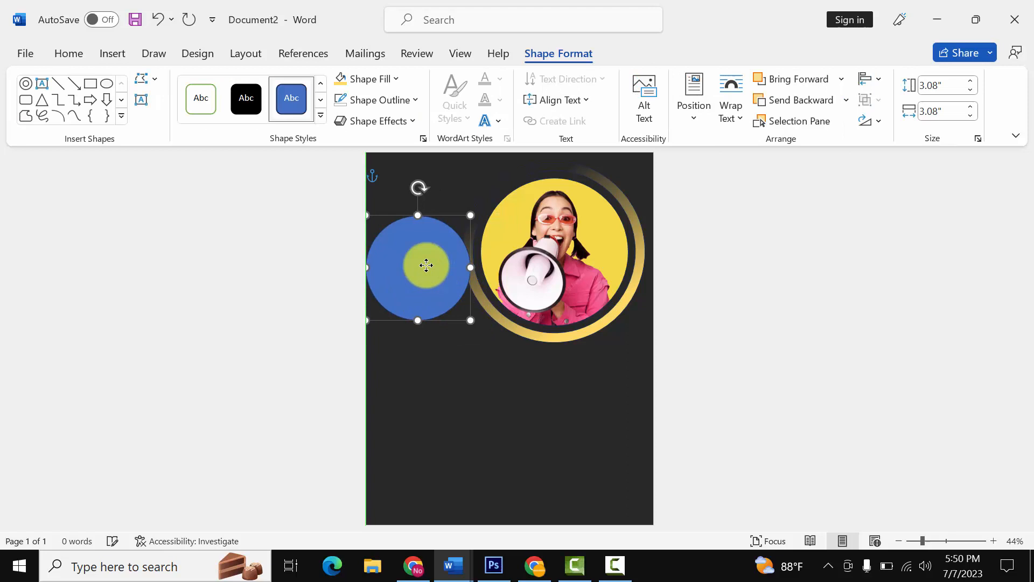
Fill the new circle with the light gold theme color that matches the ring.
left_click(396, 80)
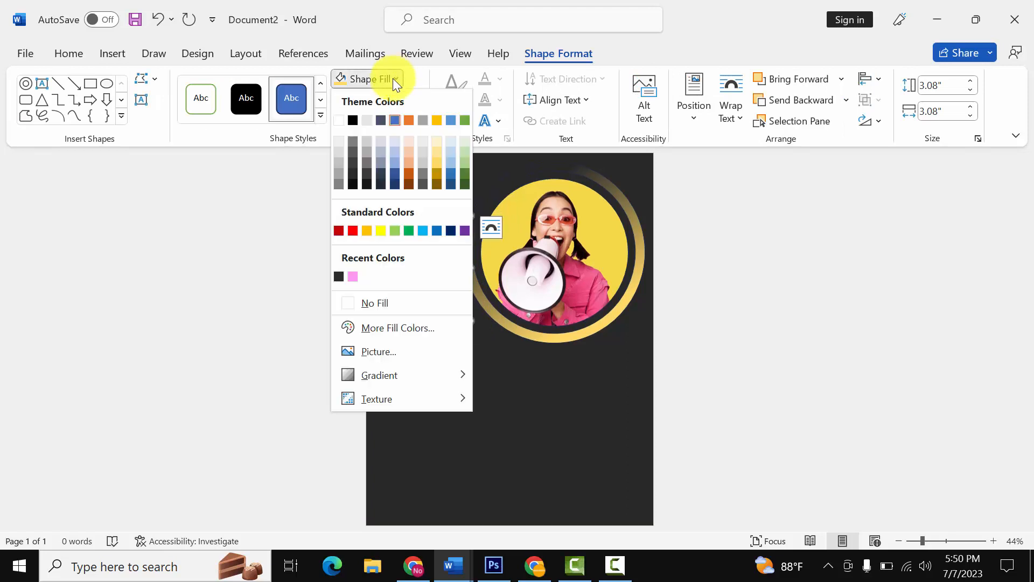
left_click(383, 229)
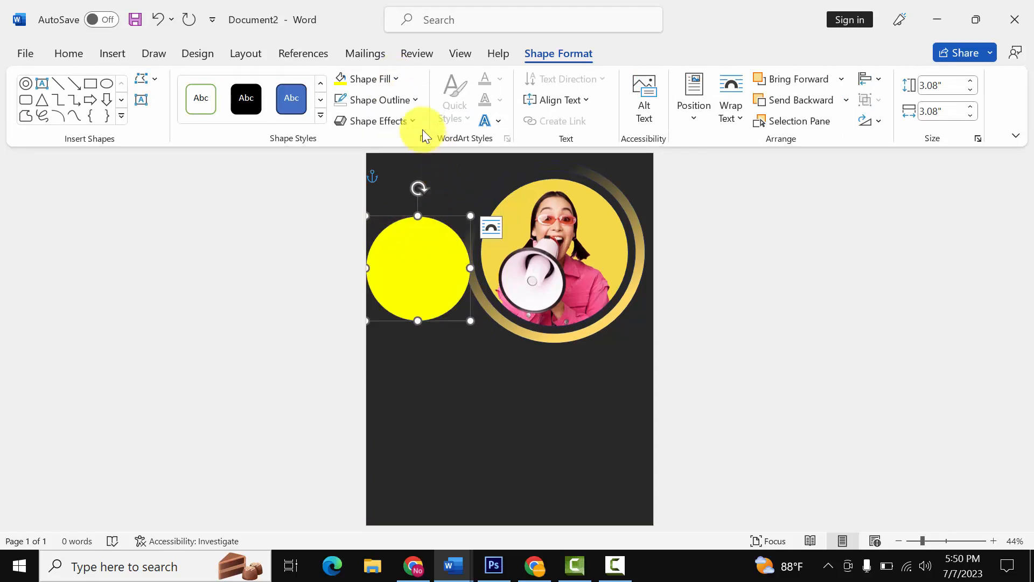
left_click(398, 82)
left_click(438, 163)
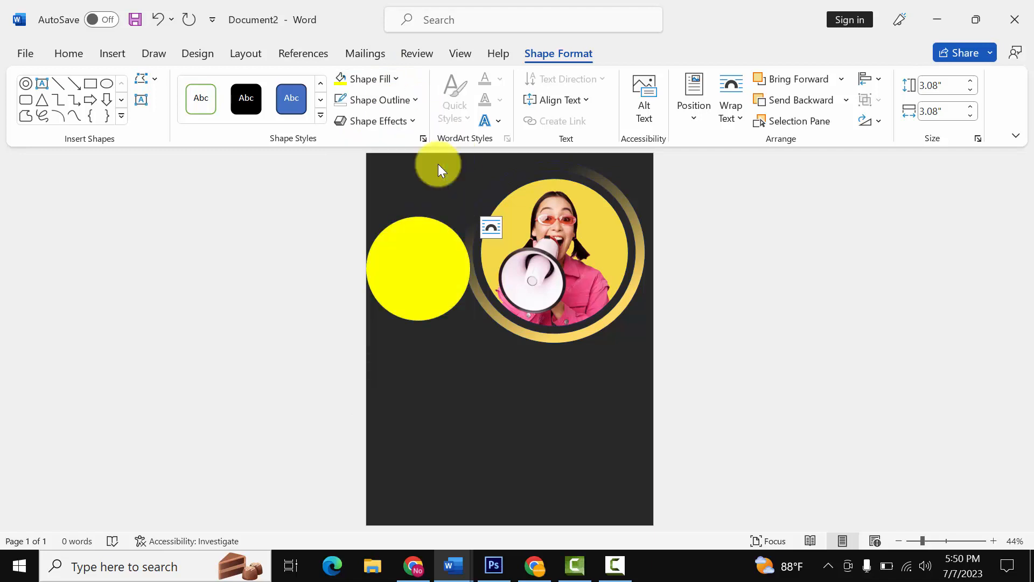
Remove the gold circle's outline and move the circle to the lower left of the page, below the photo.
mouse_move(484, 259)
left_mouse_down()
mouse_move(503, 265)
mouse_move(435, 270)
mouse_move(502, 261)
left_mouse_up()
left_click(398, 103)
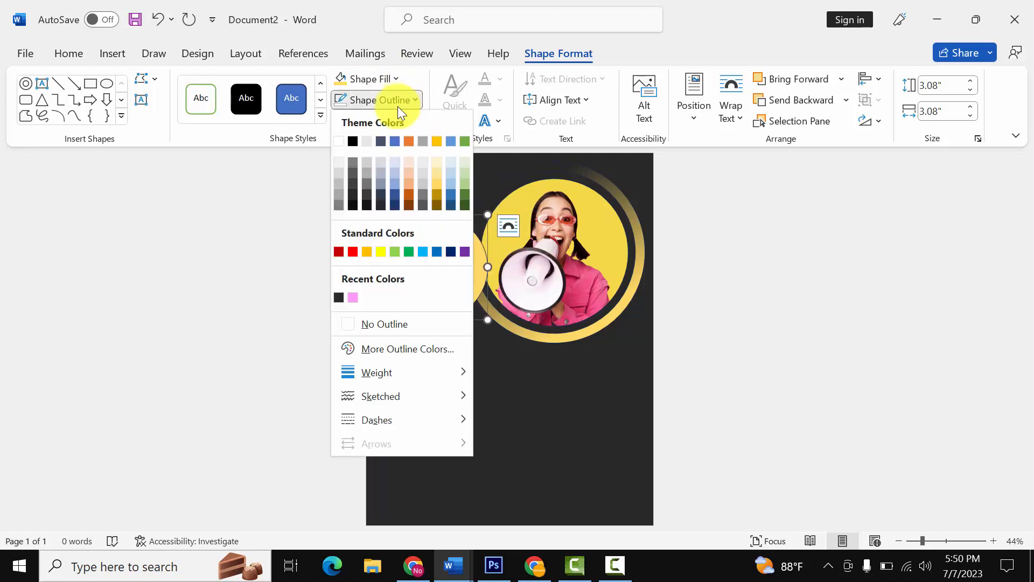
left_click(383, 325)
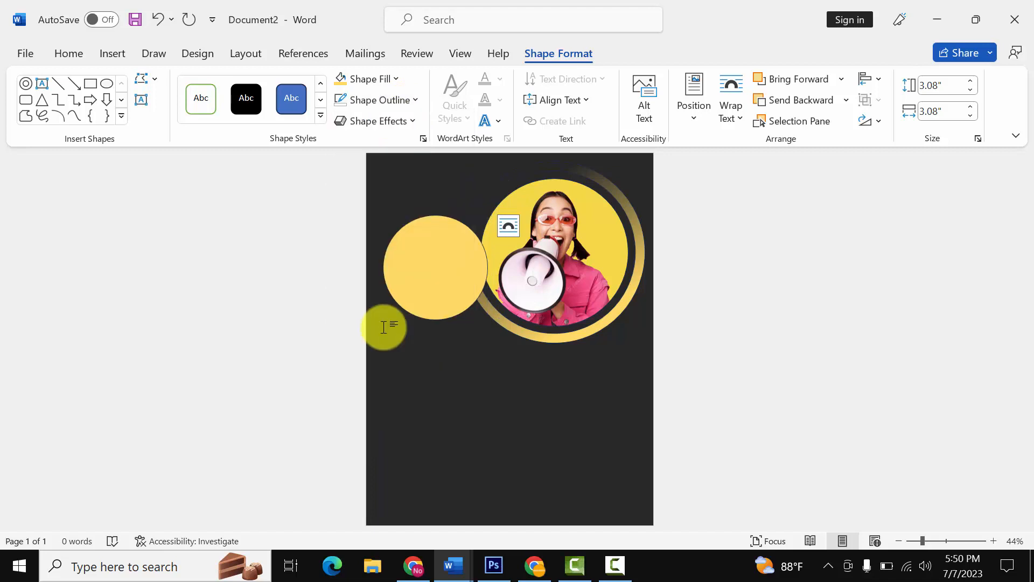
left_click(400, 78)
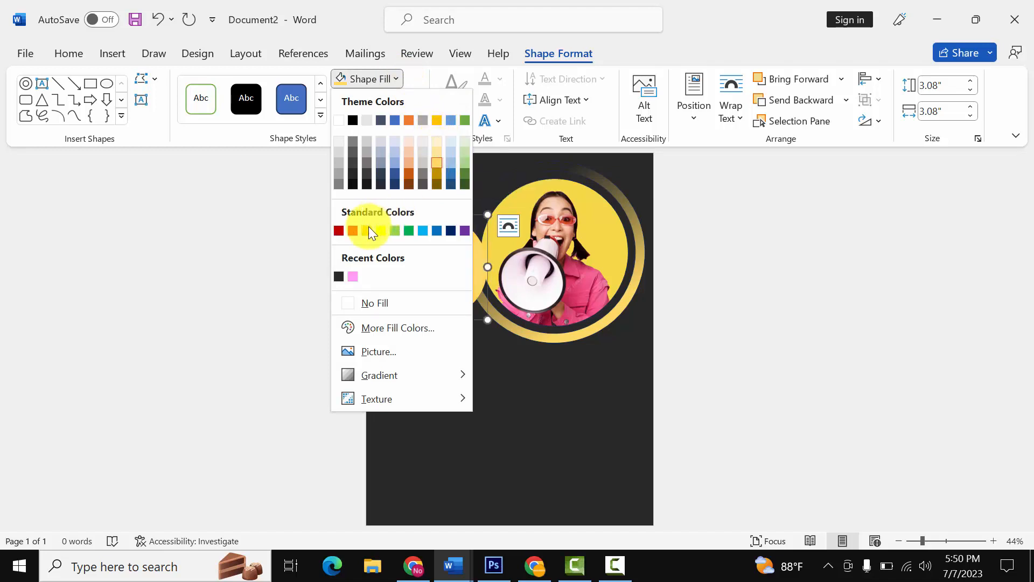
left_click(436, 157)
left_click_drag(410, 249, 441, 389)
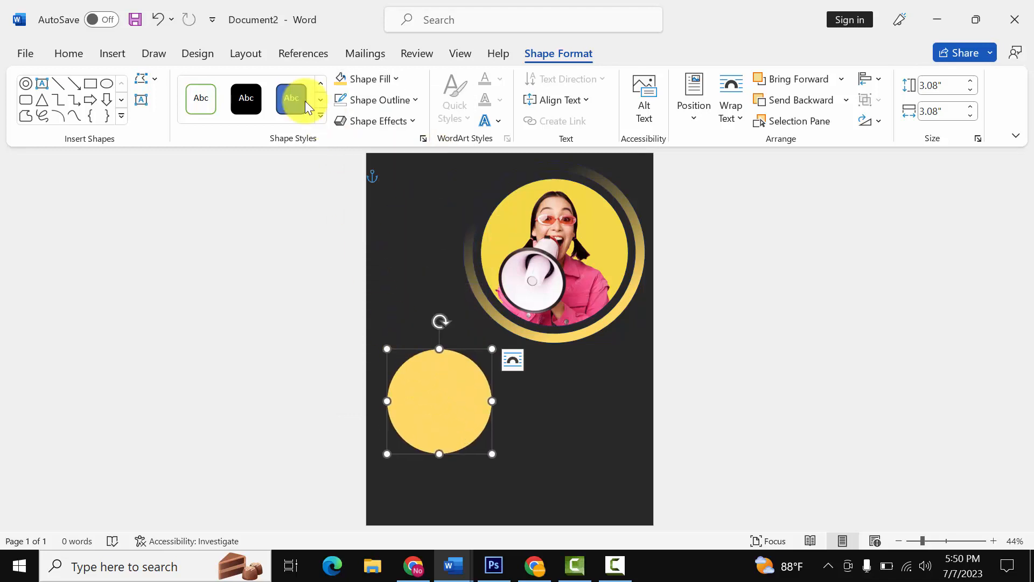
Add the text "VISIT" inside the gold circle and set its font size to 36.
left_click(139, 97)
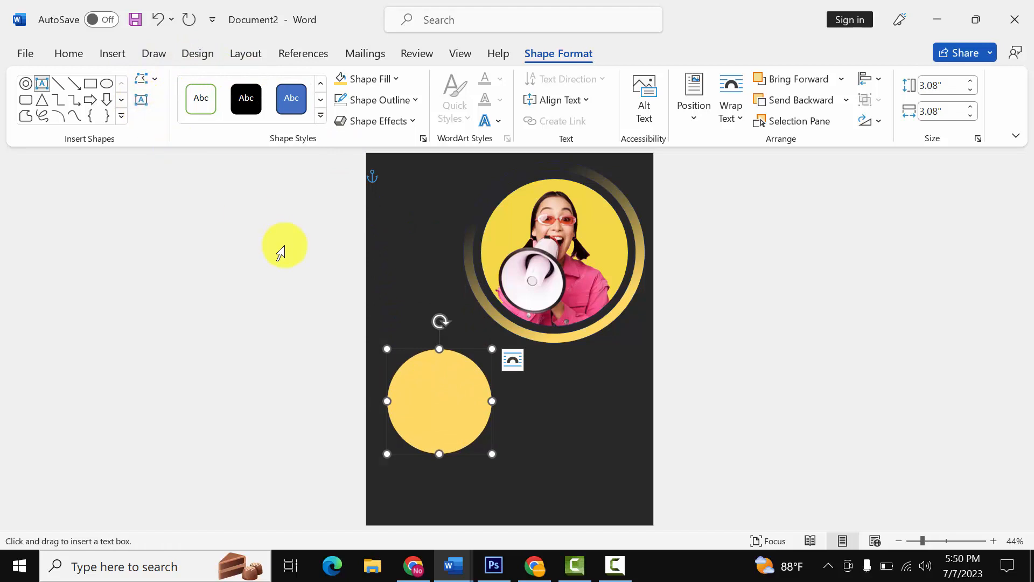
left_click(280, 253)
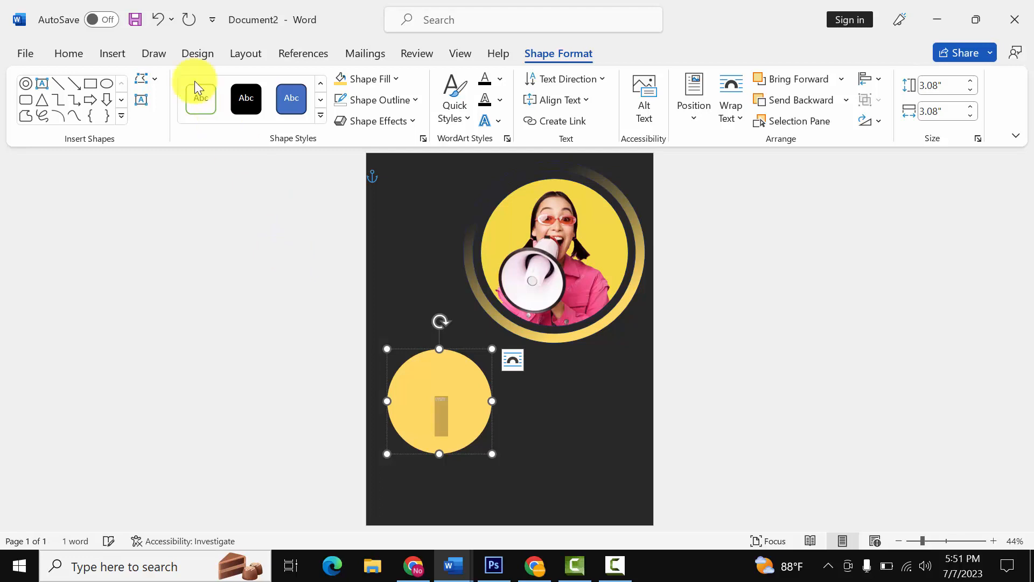
left_click(82, 55)
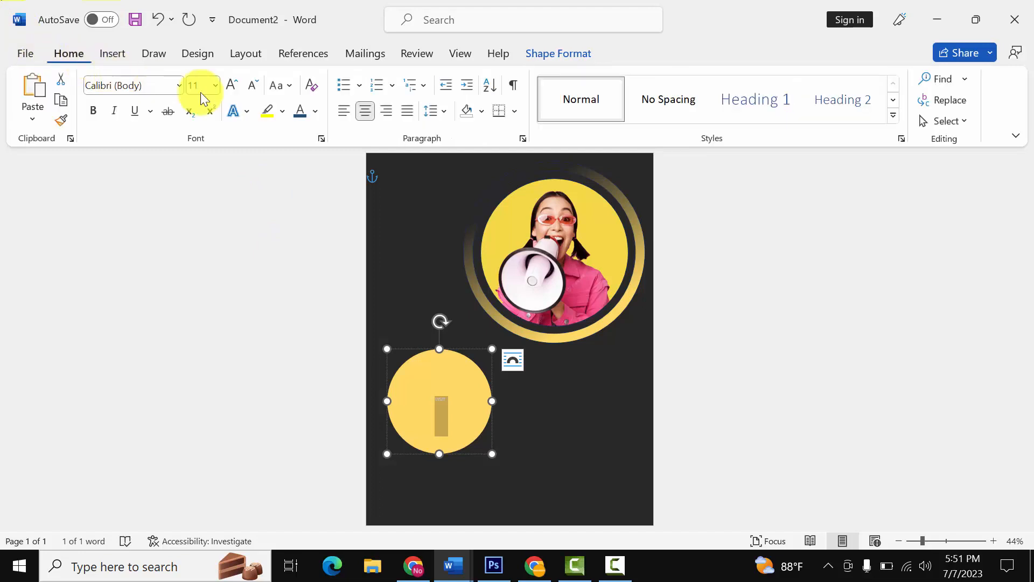
left_click(231, 85)
left_click(231, 85)
left_click(231, 85)
left_click(232, 85)
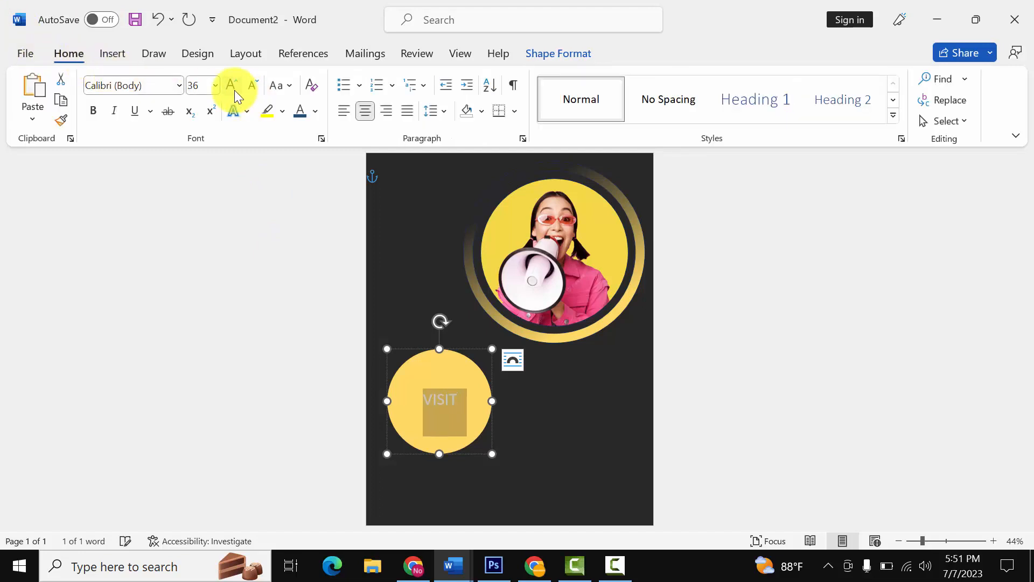
left_click(235, 89)
left_click(251, 86)
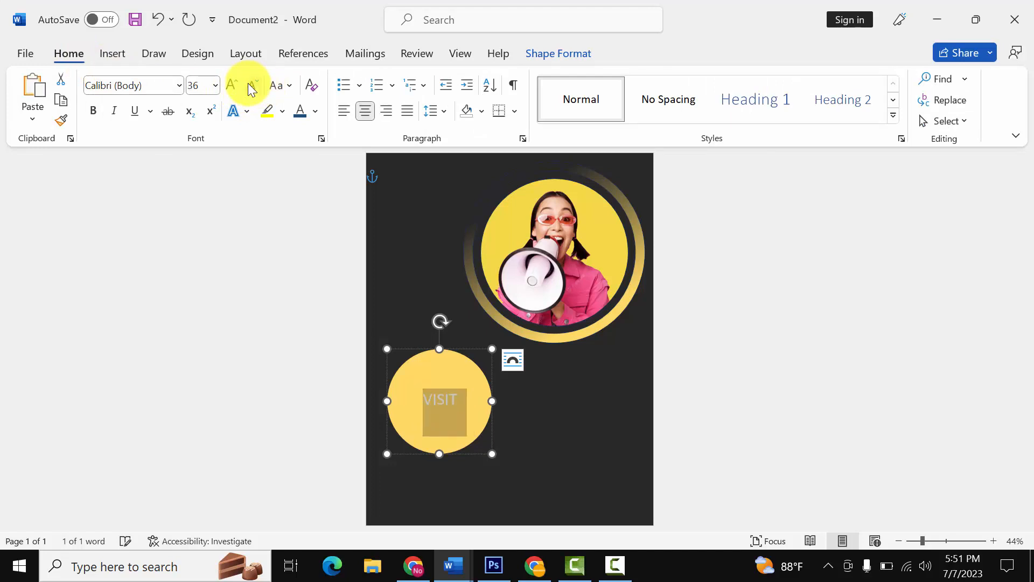
Color the word "VISIT" the recent dark gray and make it bold.
left_click(315, 110)
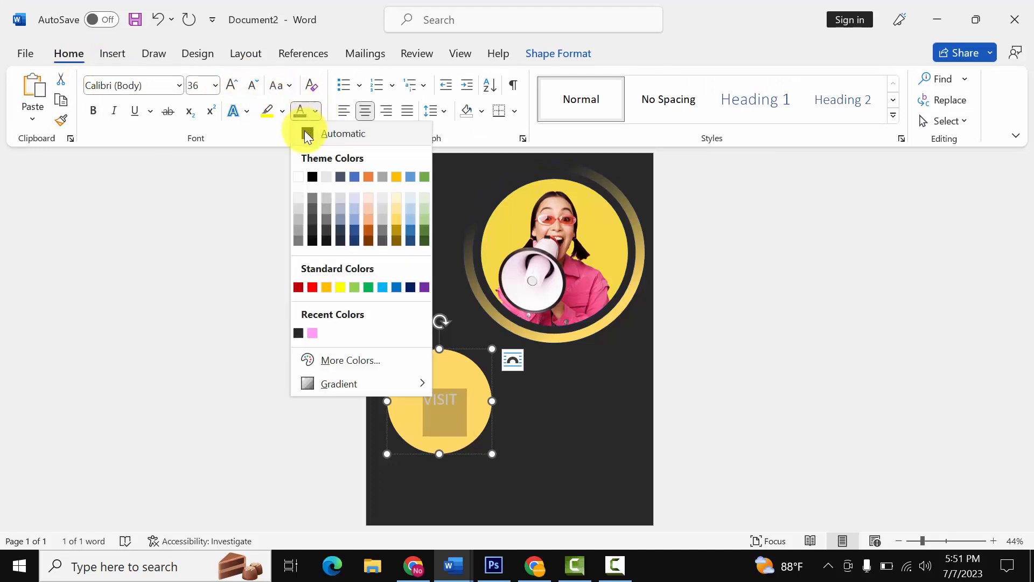
left_click(308, 134)
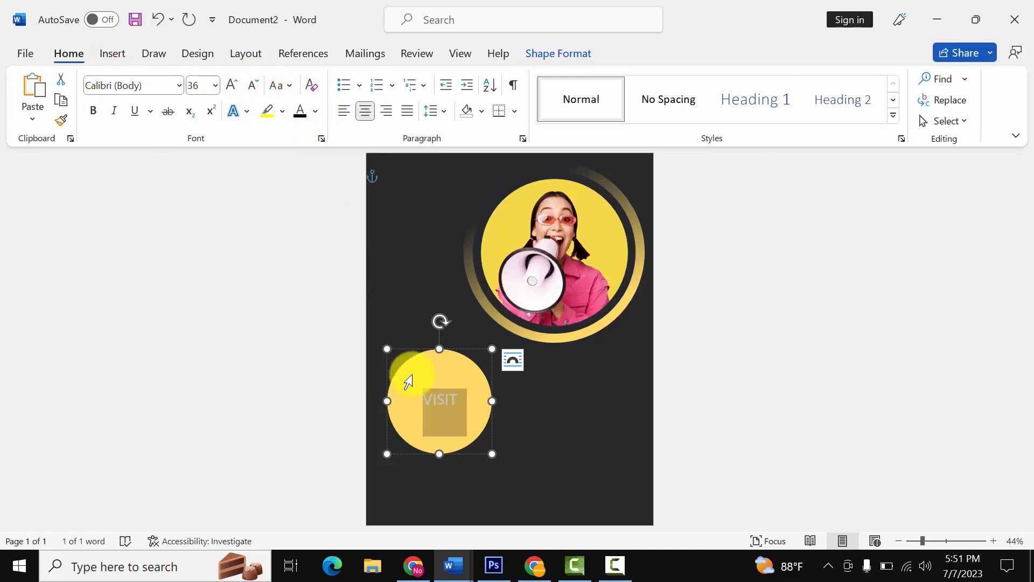
left_click(442, 406)
double_click(443, 402)
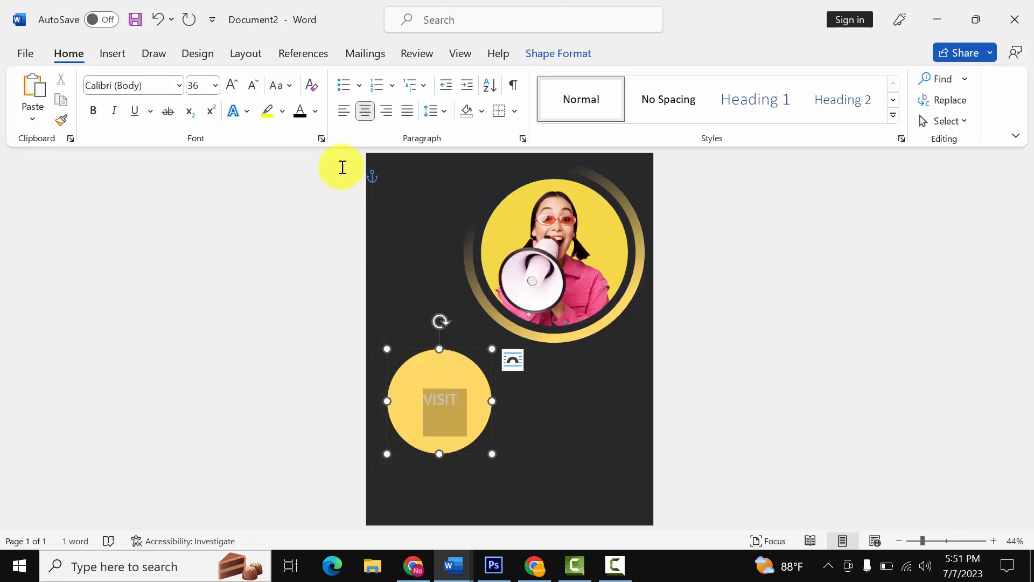
left_click(318, 107)
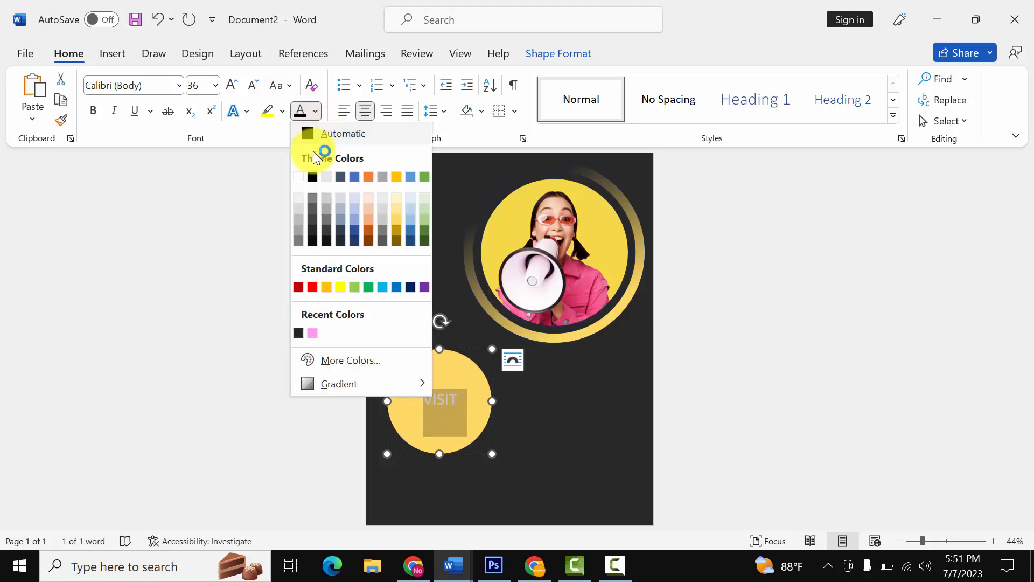
left_click(297, 334)
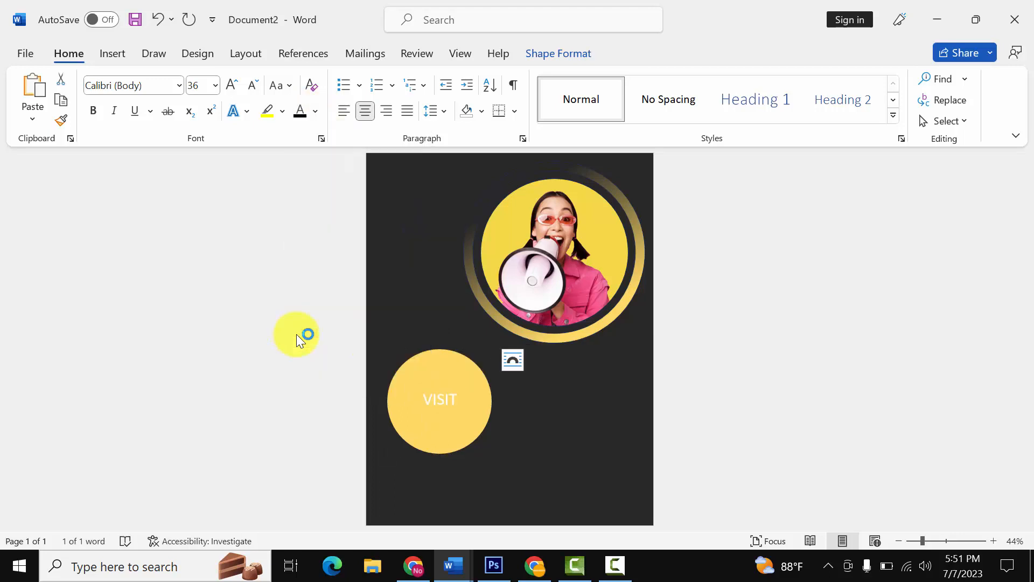
double_click(451, 397)
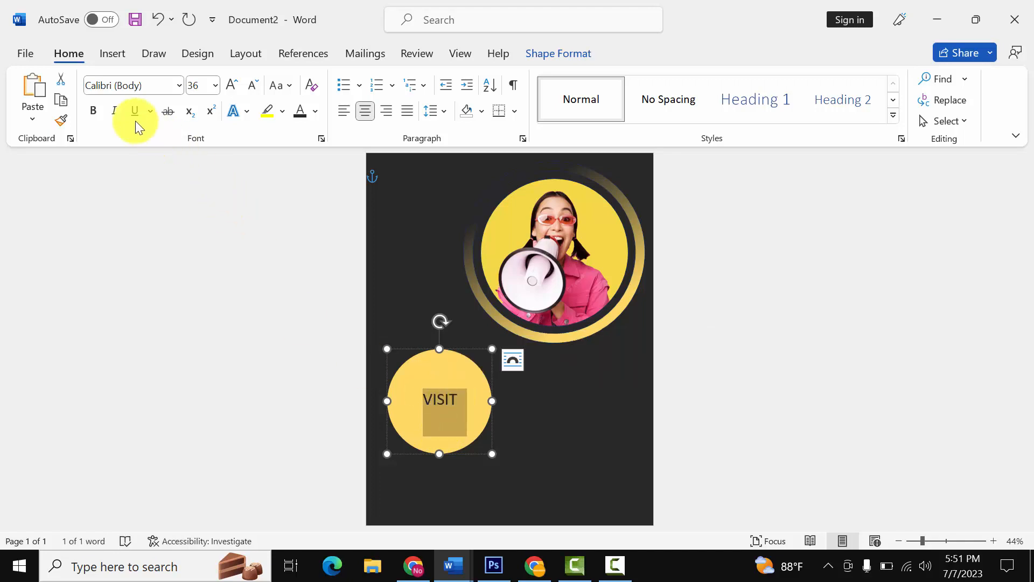
left_click(93, 111)
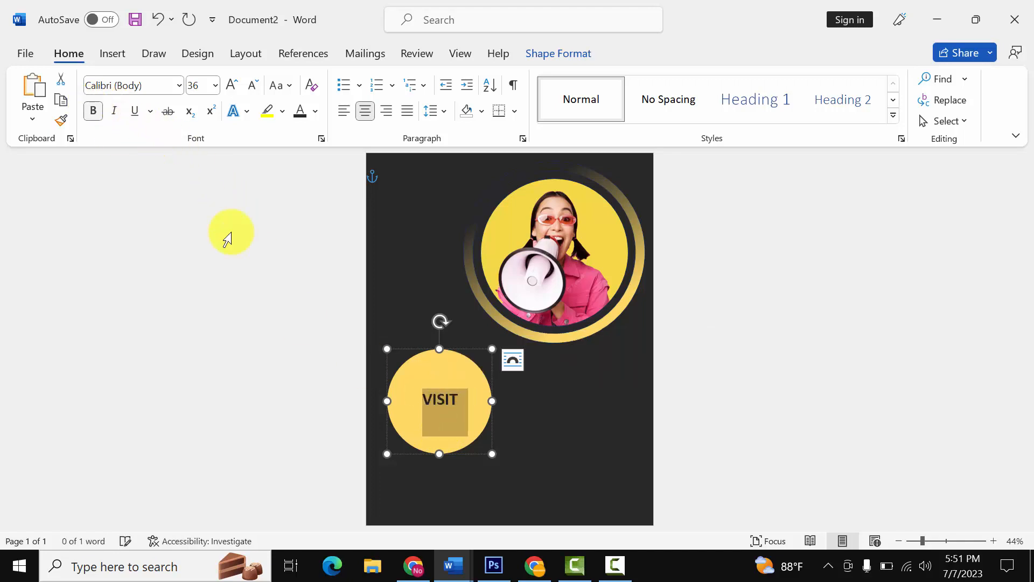
Add "OUR" and "STORE" on separate lines below "VISIT" in the circle.
left_click(447, 398)
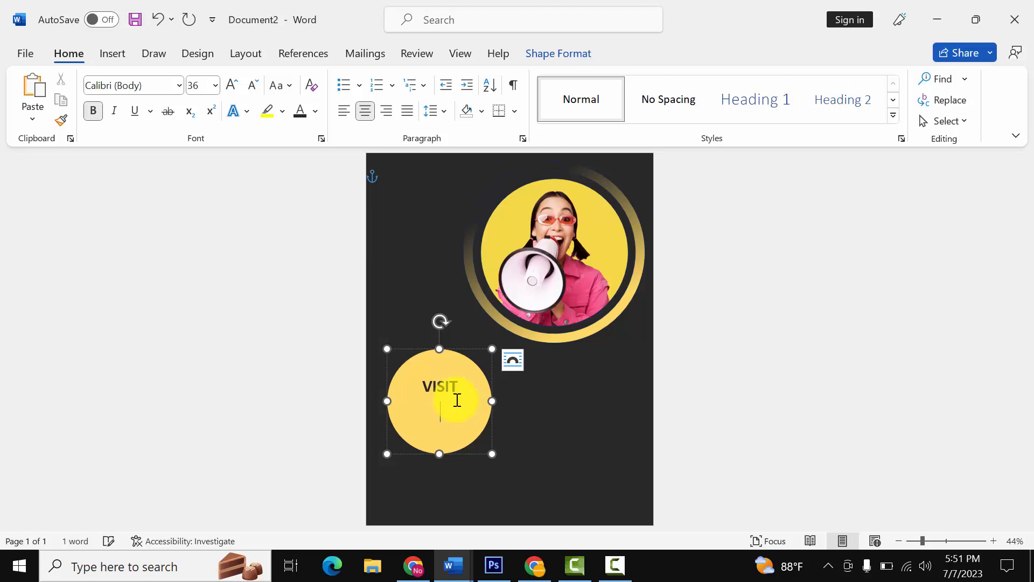
type("OUR")
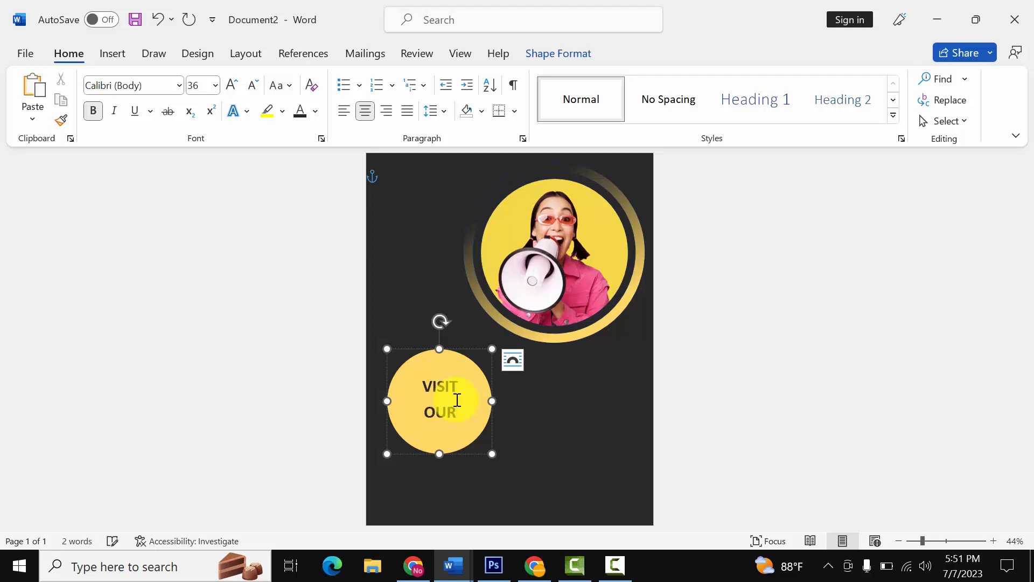
key("Return")
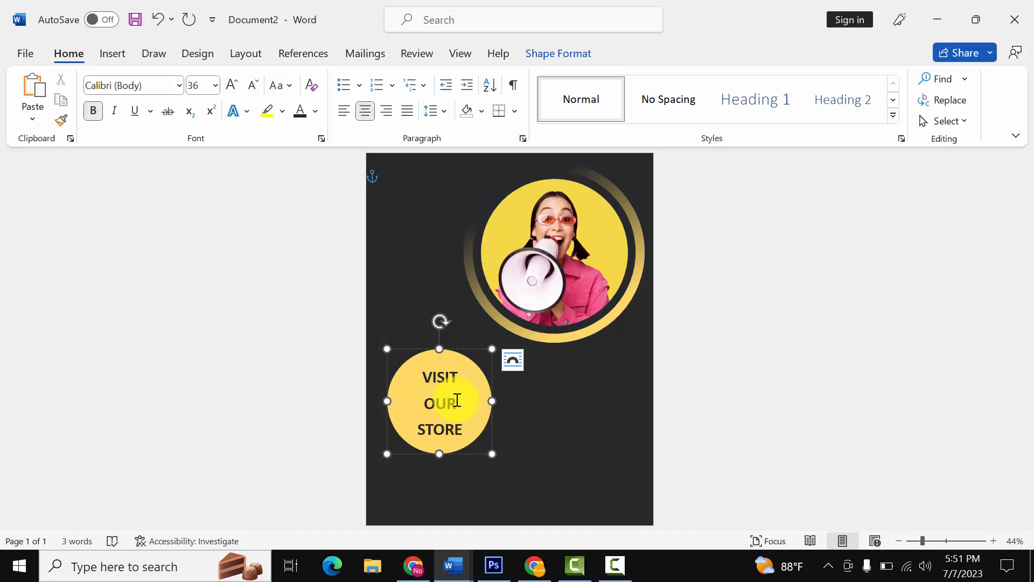
Remove the space after the three paragraphs in the circle and center them.
key("ctrl+a")
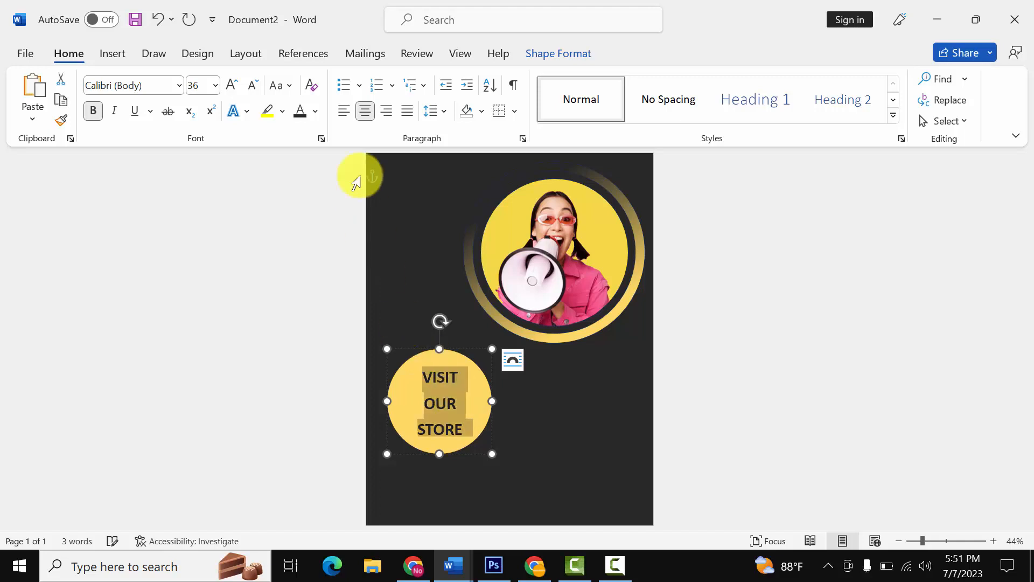
left_click(440, 111)
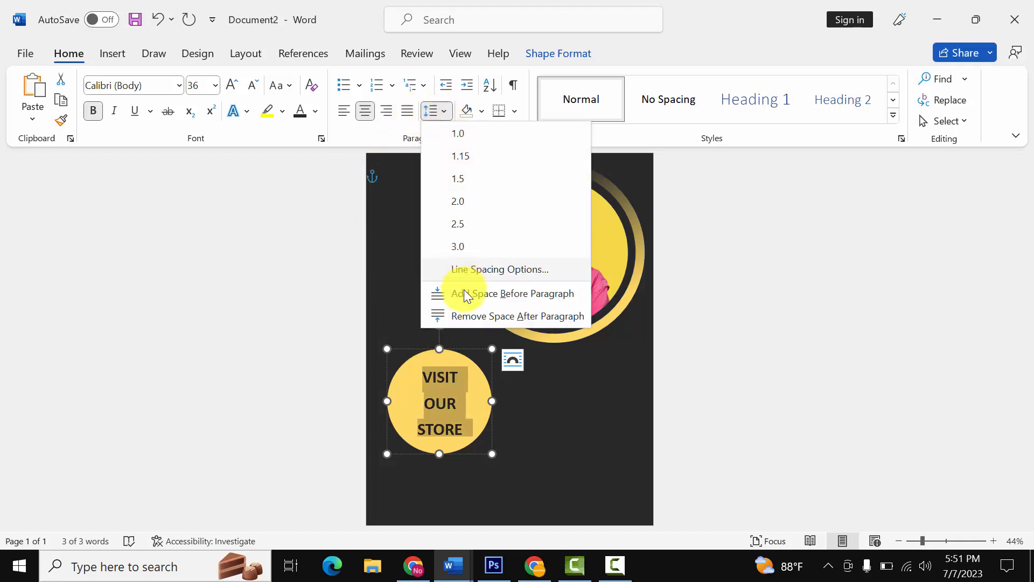
left_click(466, 311)
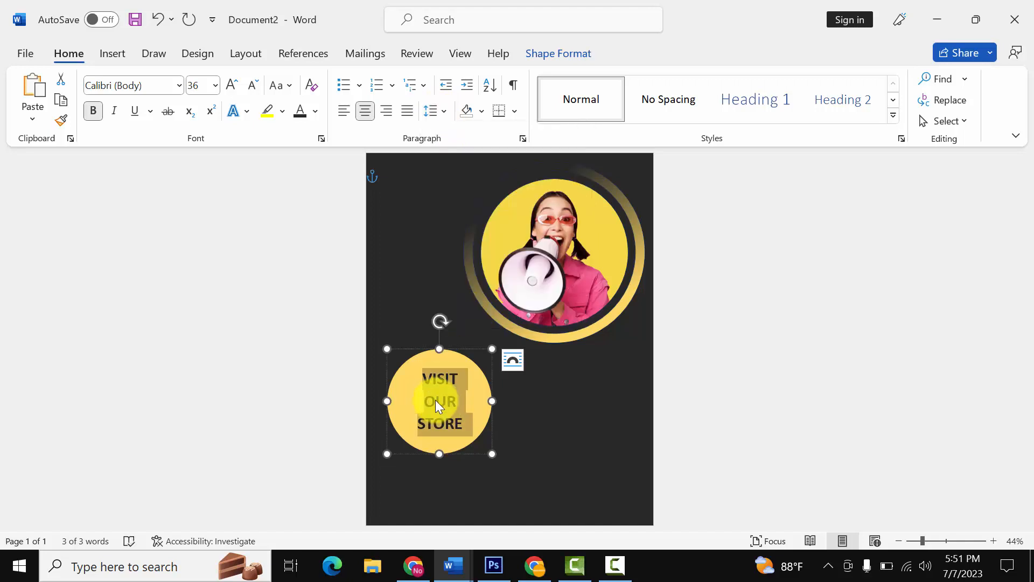
left_click(387, 109)
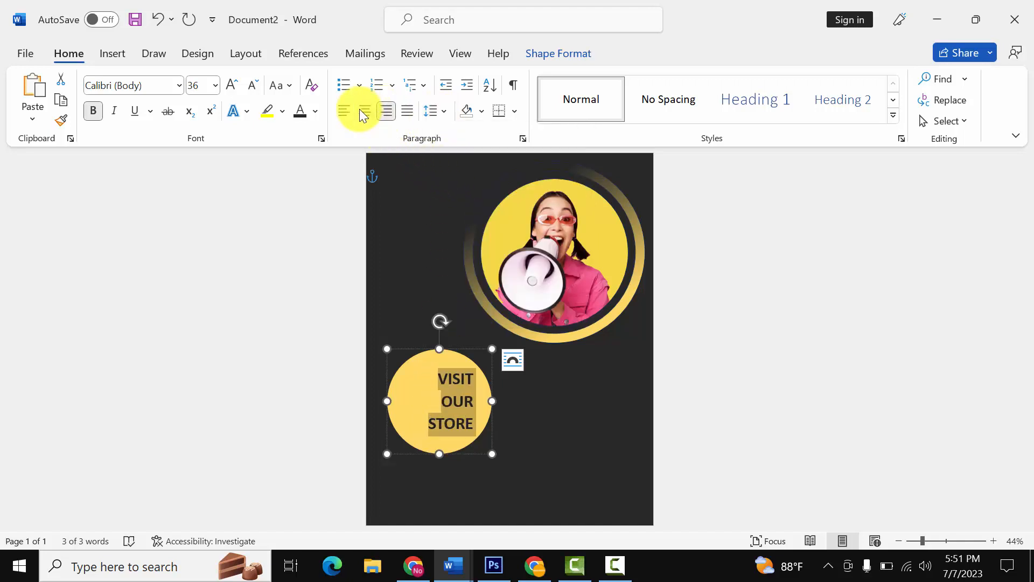
left_click(361, 110)
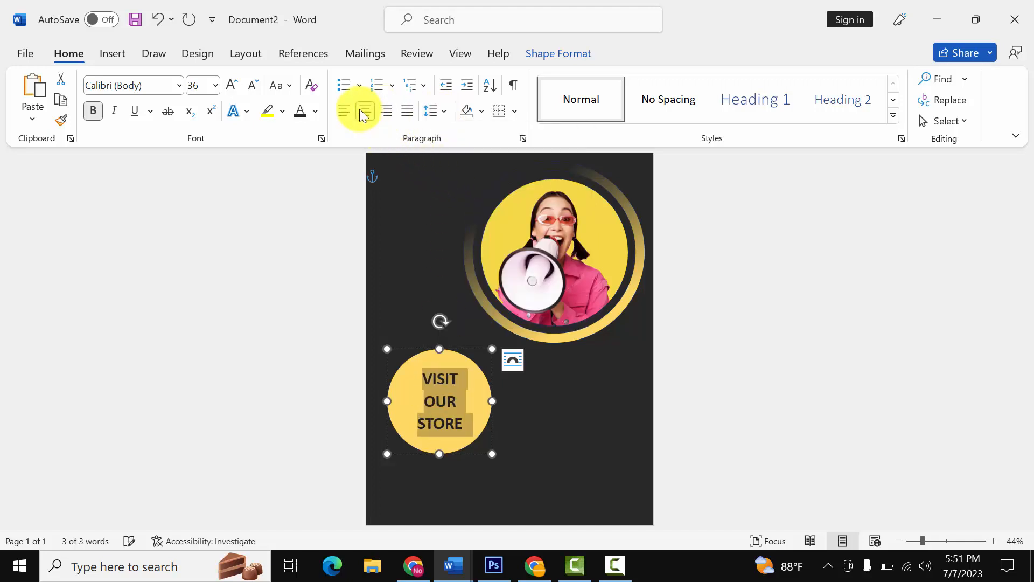
Enlarge the circle's "VISIT OUR STORE" text to font size 48.
left_click(235, 87)
left_click(235, 87)
left_click(235, 86)
left_click(236, 87)
left_click(236, 86)
left_click(235, 87)
left_click(236, 87)
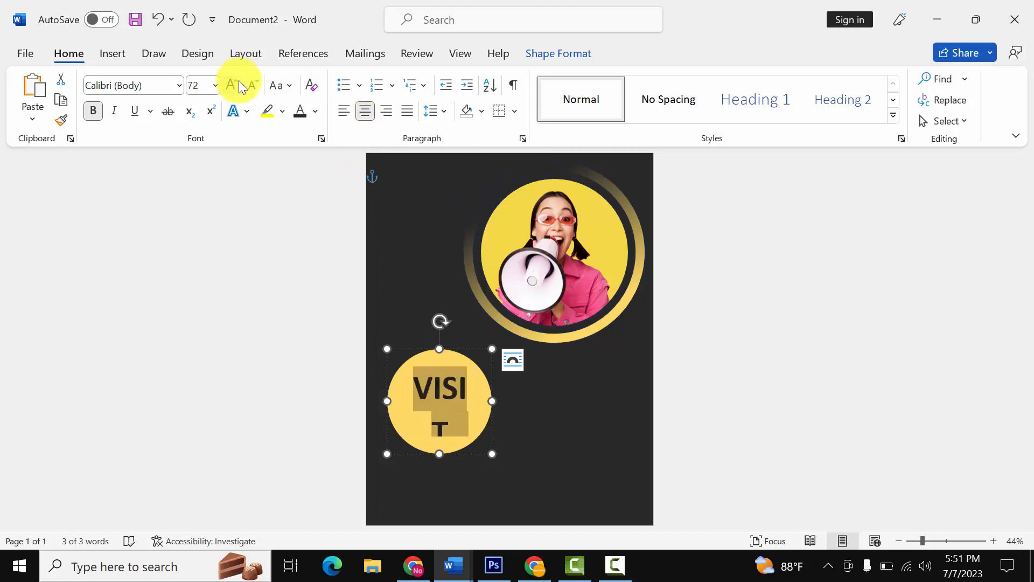
left_click(251, 86)
left_click(251, 87)
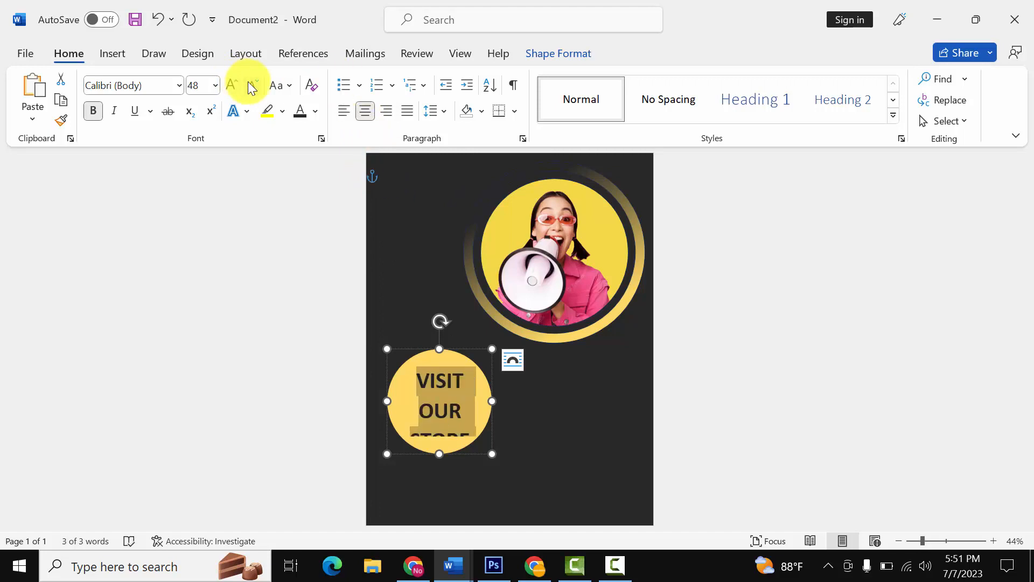
Resize the badge circle to about 3.19 inches wide and 2.95 inches high, and reduce its text to font size 36.
mouse_move(493, 401)
left_mouse_down()
mouse_move(527, 396)
mouse_move(496, 400)
left_mouse_up()
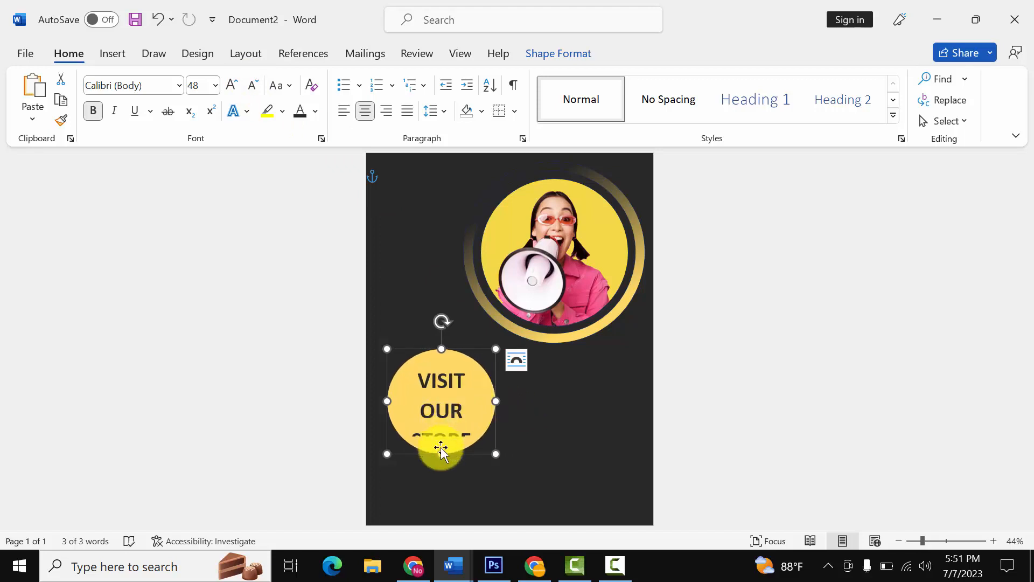
mouse_move(441, 453)
left_mouse_down()
mouse_move(441, 474)
mouse_move(451, 428)
mouse_move(452, 450)
left_mouse_up()
double_click(449, 407)
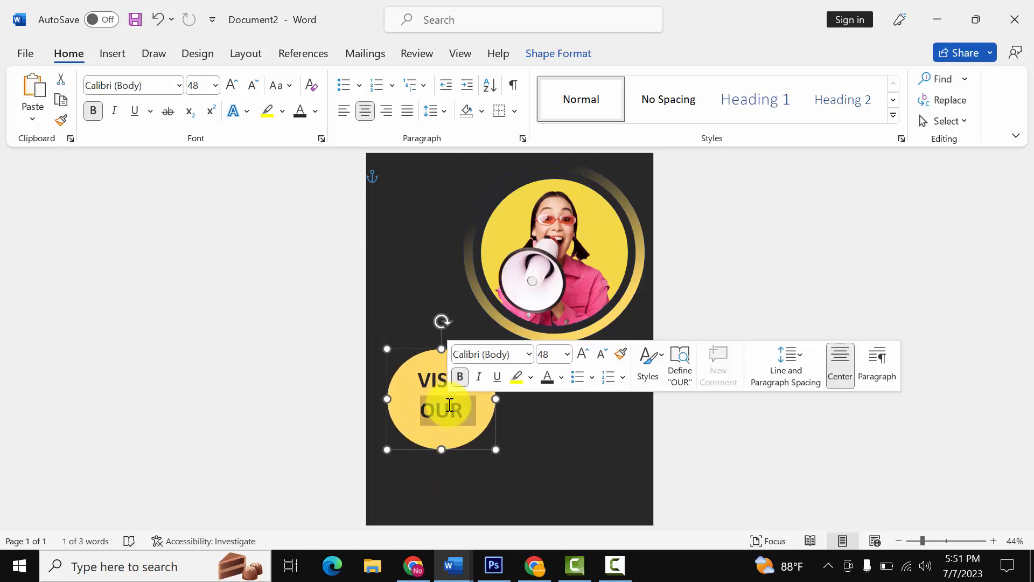
key("ctrl+a")
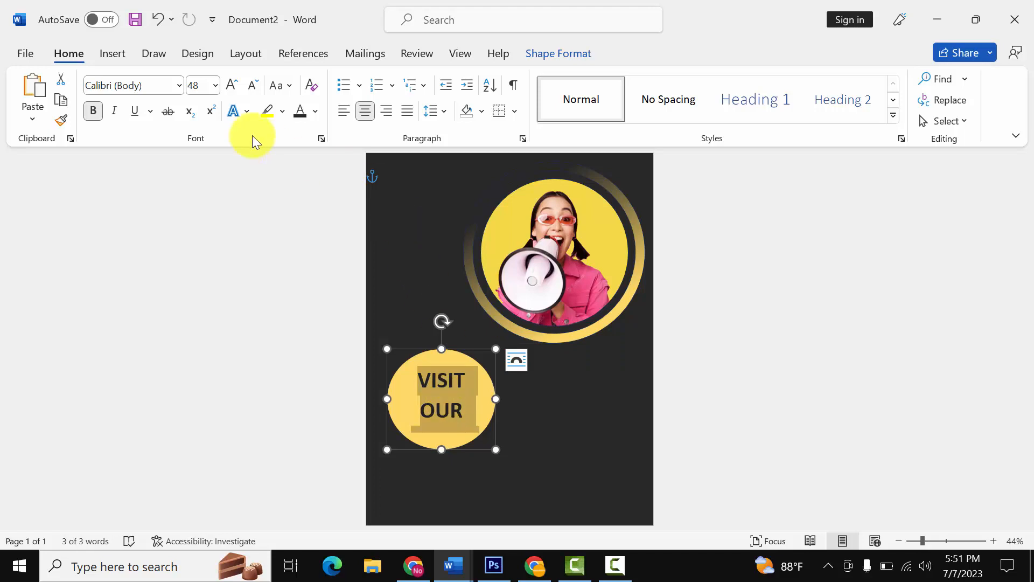
left_click(252, 85)
left_click(253, 85)
left_click(253, 85)
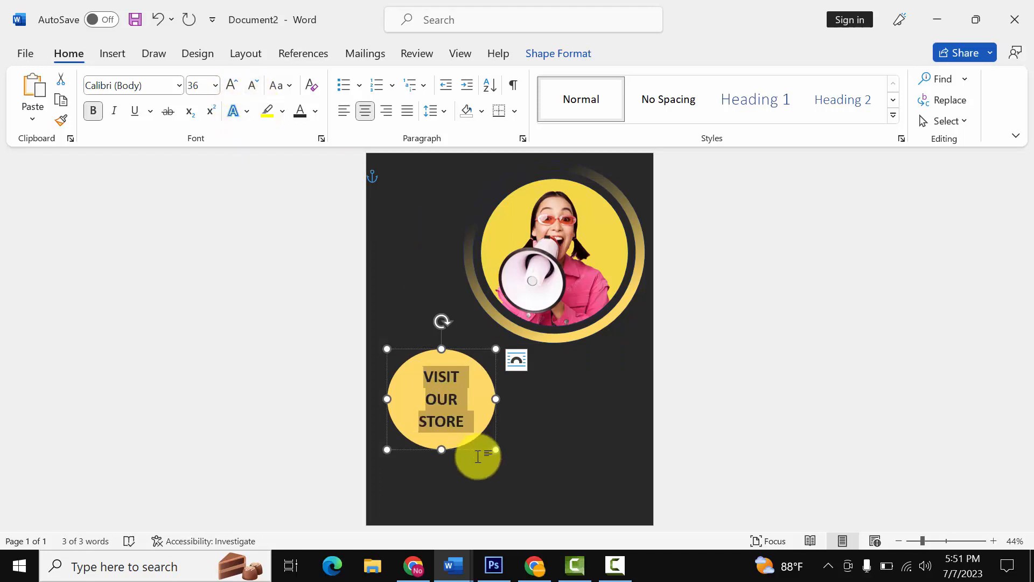
left_click(456, 403)
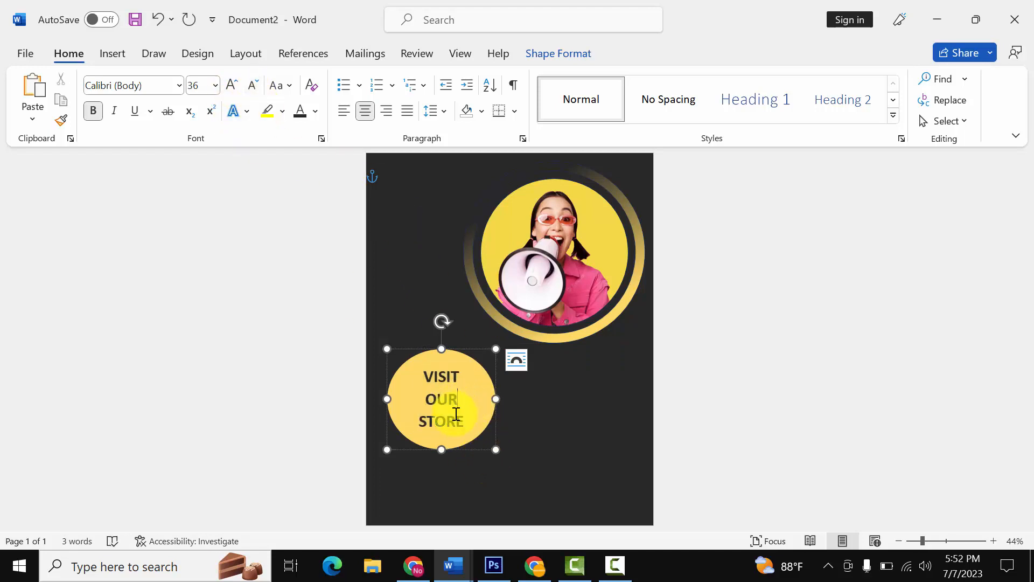
left_click(552, 433)
Move the "VISIT OUR STORE" circle to the page's upper-left corner, partly beyond the left edge.
left_click(462, 365)
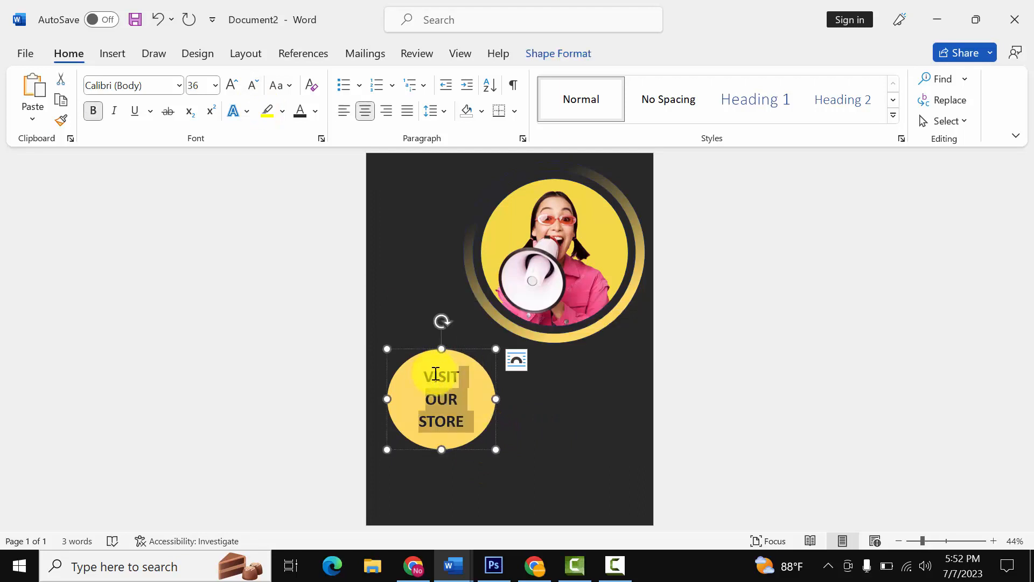
left_click_drag(430, 353, 388, 161)
left_click(380, 176)
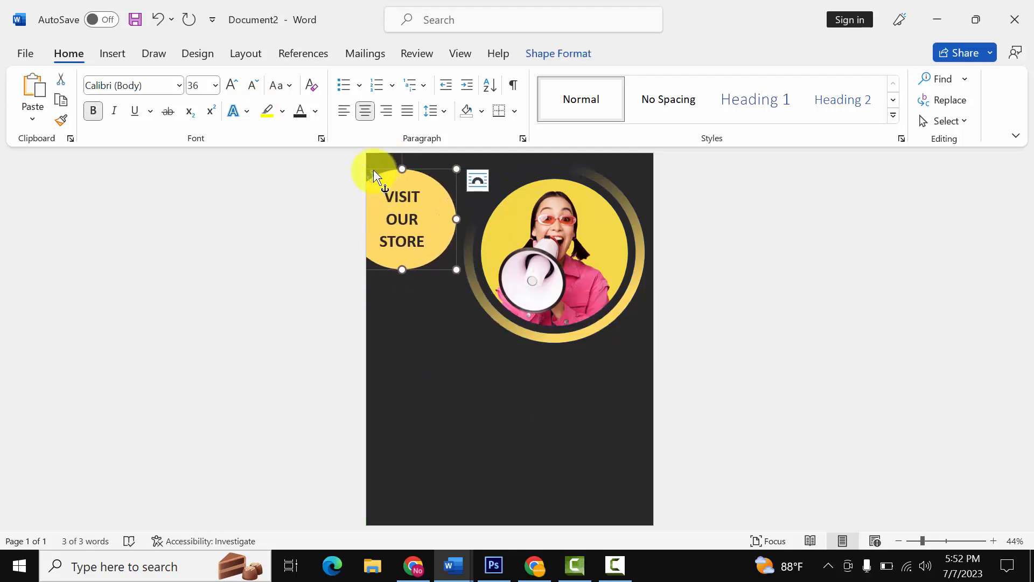
left_click_drag(395, 174, 381, 153)
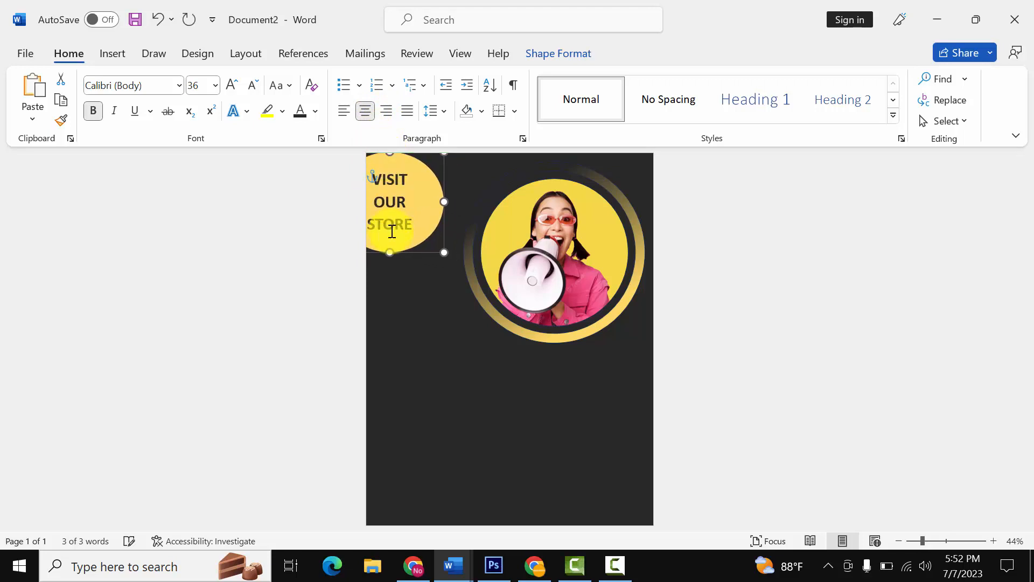
Set the badge's text wrapping to In Front of Text and nudge it upward until the page's top edge crops it.
left_click(541, 54)
left_click(731, 92)
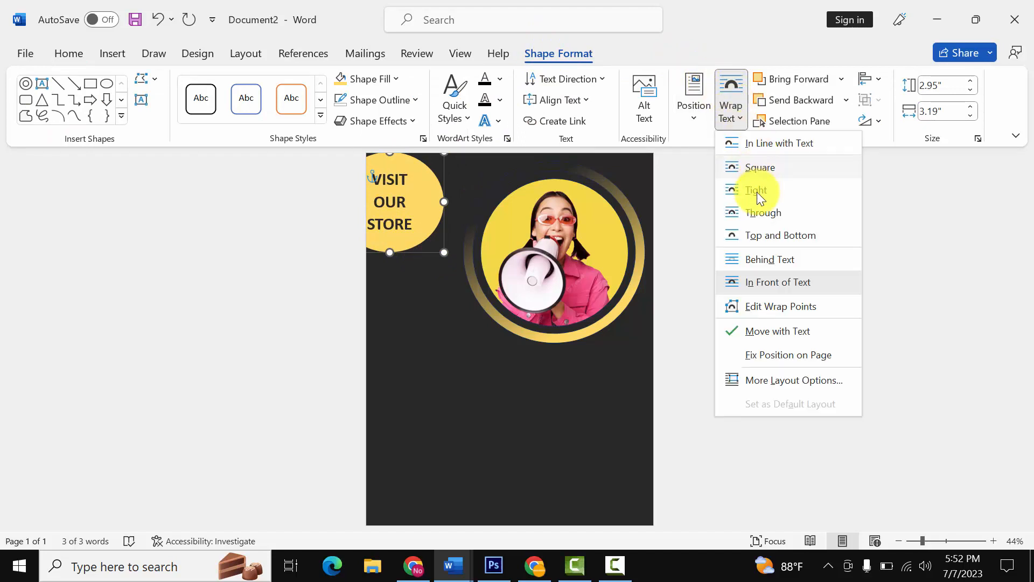
left_click(770, 280)
key("Up")
key("Up")
key("Up")
key("Up")
key("Up")
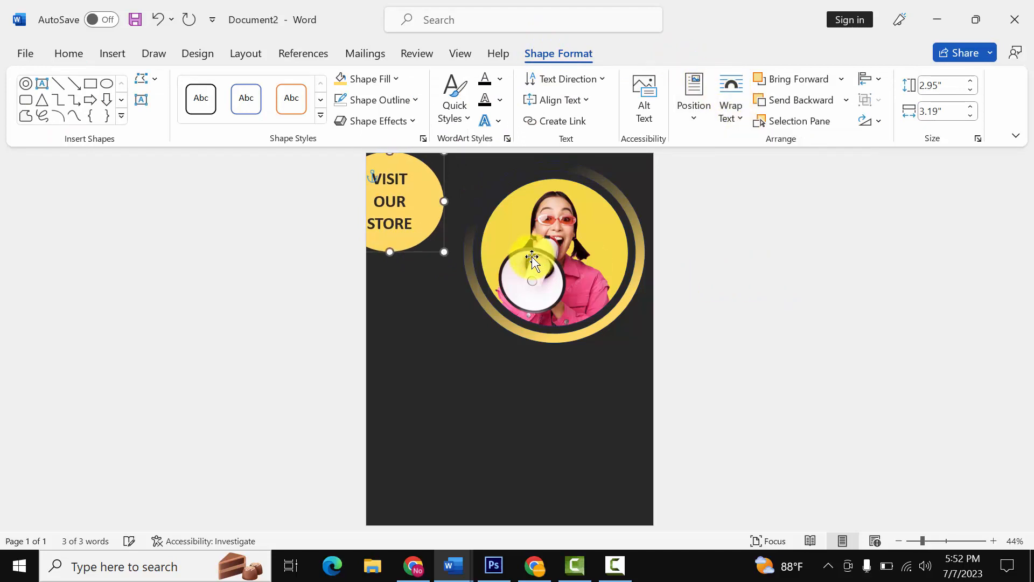
key("Up")
key("Up")
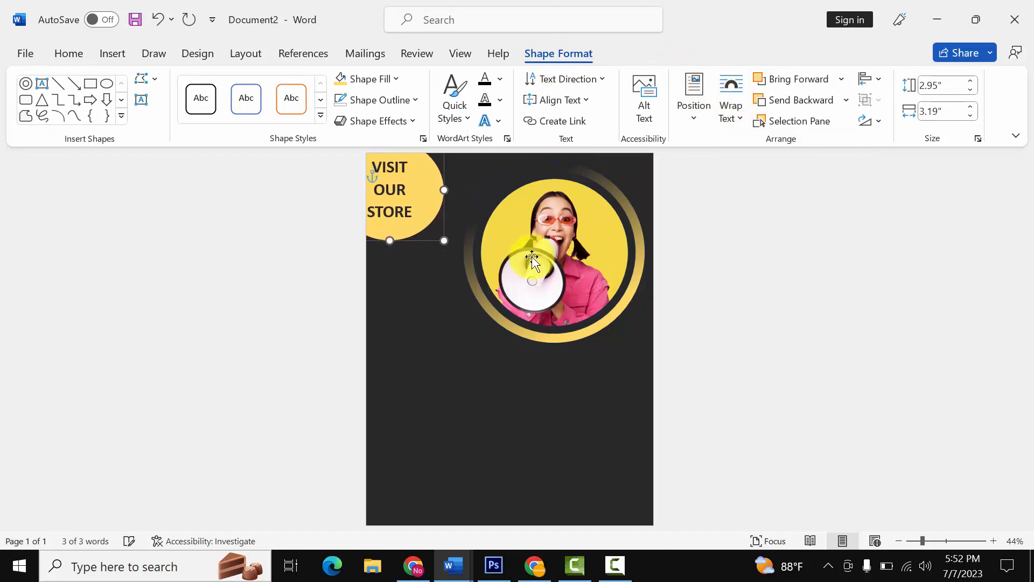
left_click(537, 450)
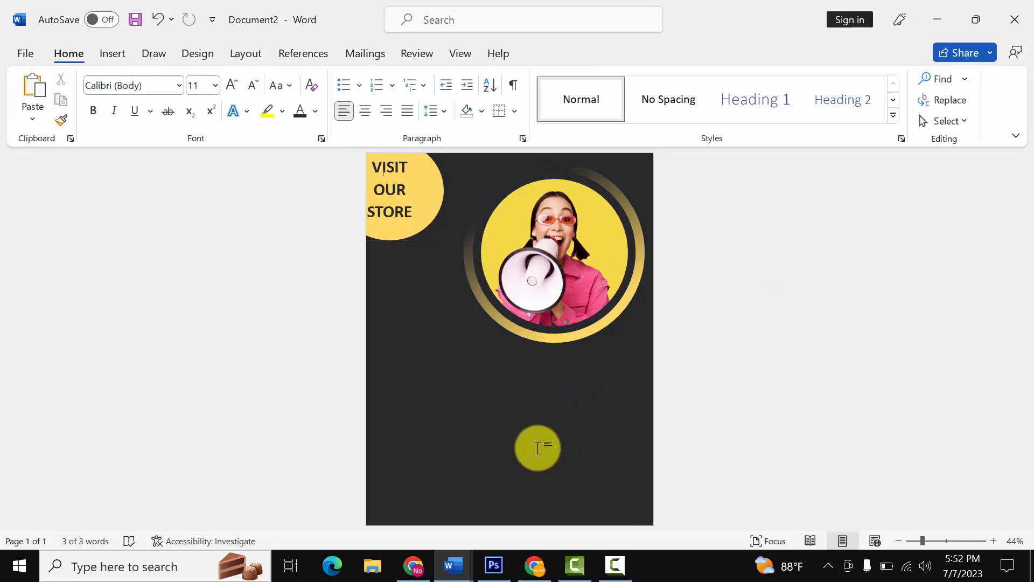
Duplicate the "VISIT OUR STORE" circle and place the copy near the page's lower-right corner, partly beyond the right edge.
right_click(438, 199)
left_click(467, 164)
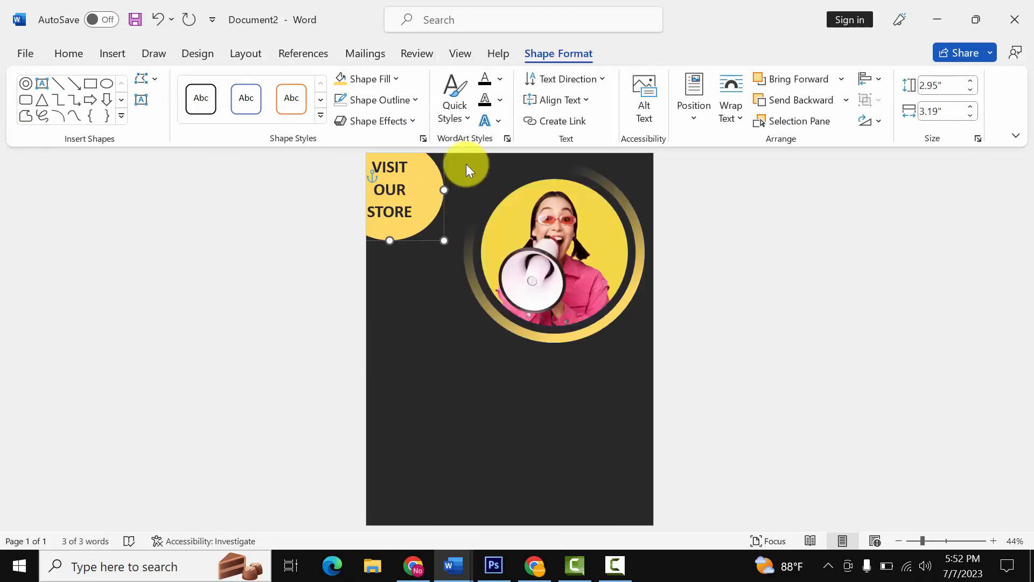
right_click(439, 358)
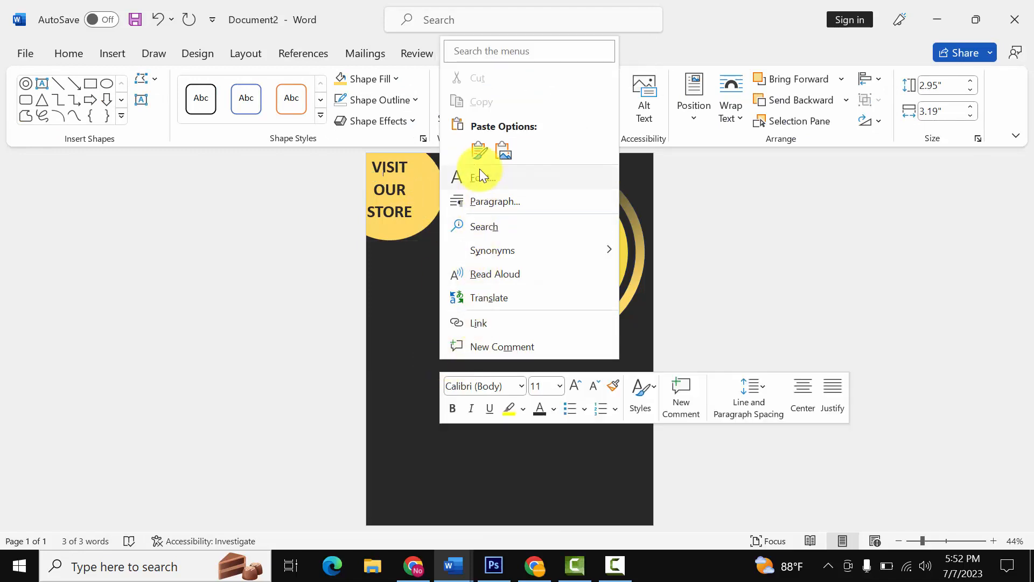
left_click(479, 151)
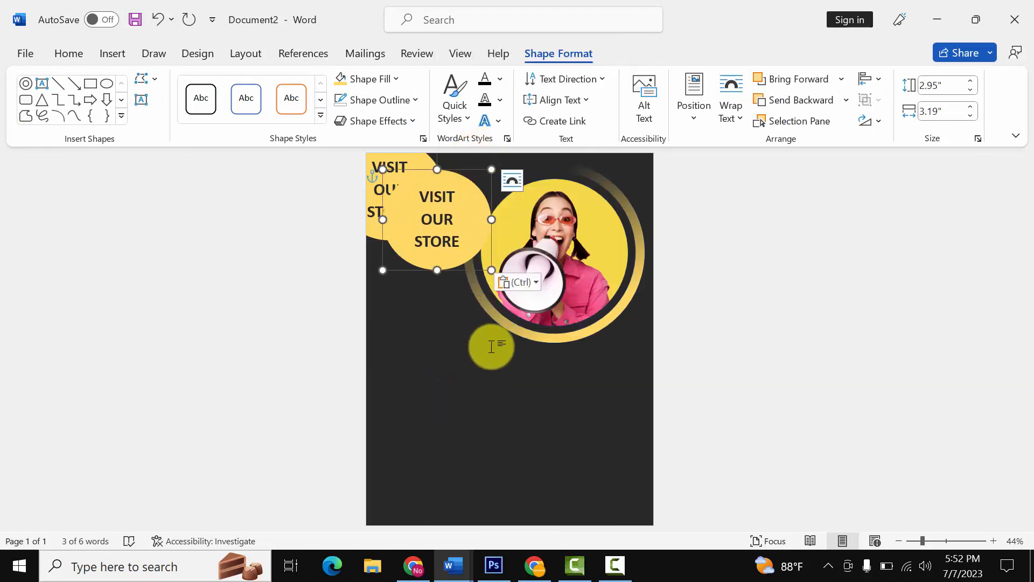
left_click_drag(469, 229, 526, 377)
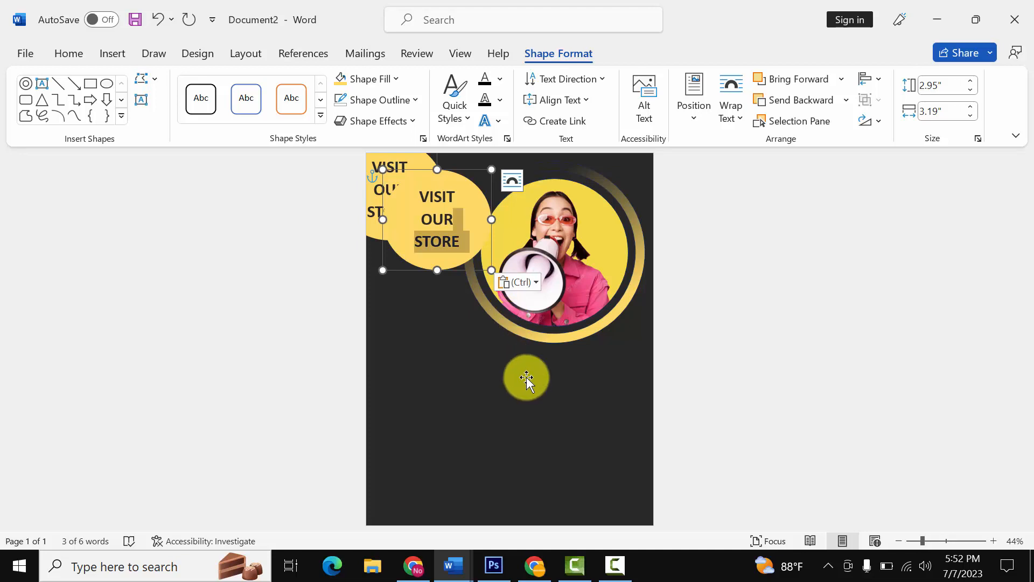
left_click(449, 268)
left_click_drag(451, 269, 630, 480)
Delete all the text inside the duplicated circle.
double_click(634, 445)
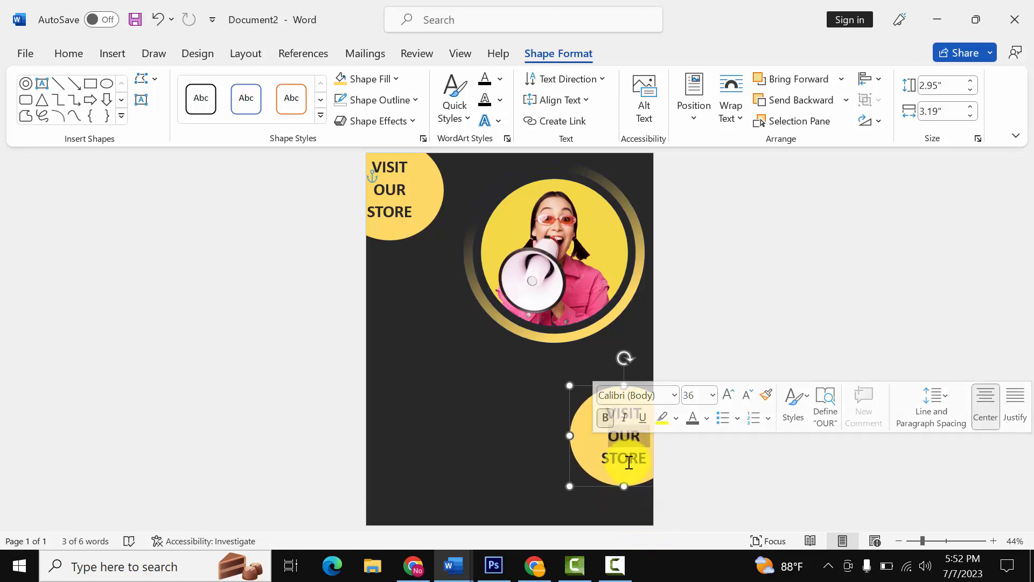
left_click(629, 462)
triple_click(628, 461)
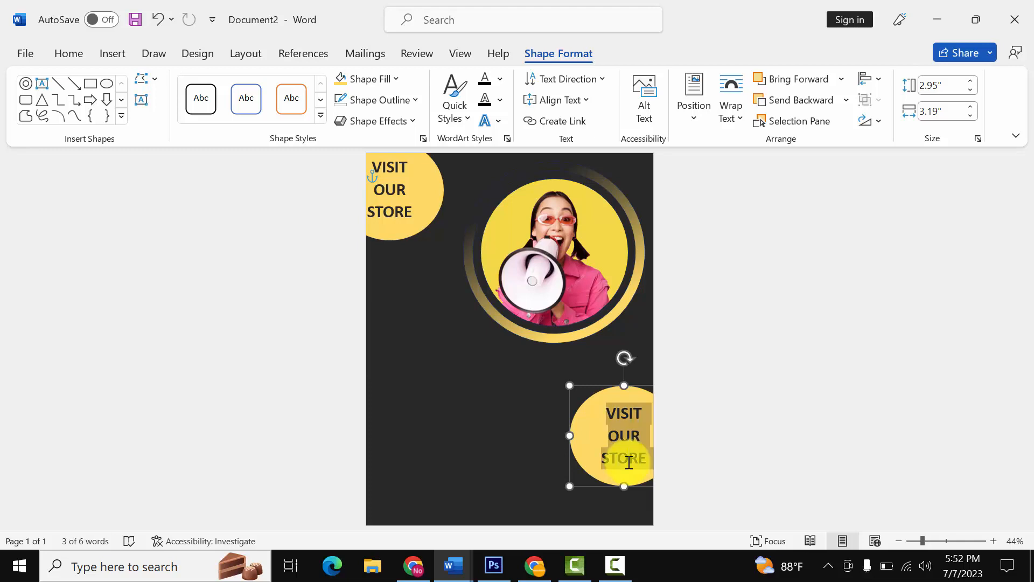
key("Delete")
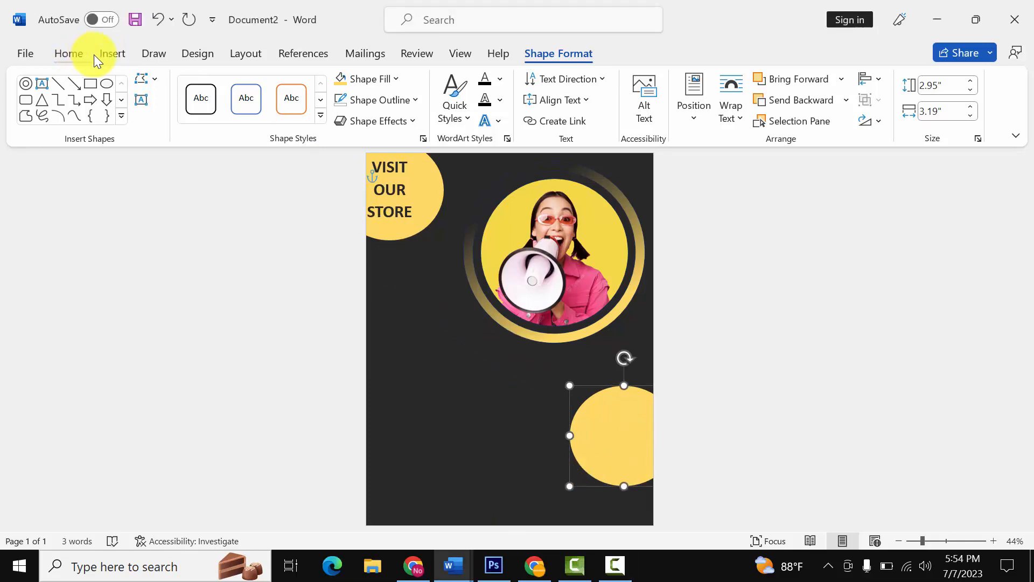
Draw a text box about 3 inches wide and 2 inches high on the dark area beside the lower circle.
left_click(114, 54)
left_click(803, 108)
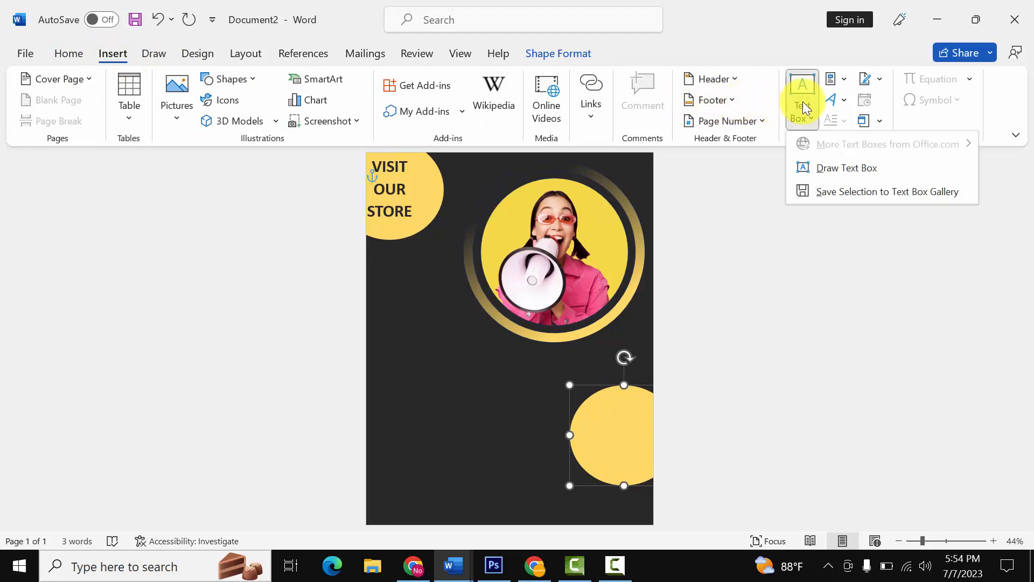
left_click(817, 166)
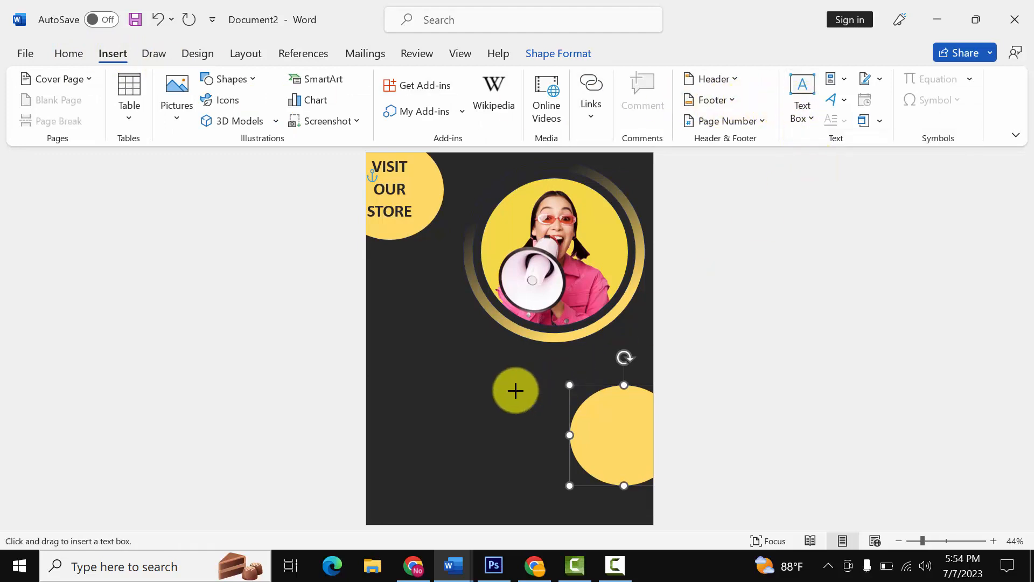
mouse_move(462, 381)
left_mouse_down()
mouse_move(540, 429)
mouse_move(567, 414)
mouse_move(564, 449)
left_mouse_up()
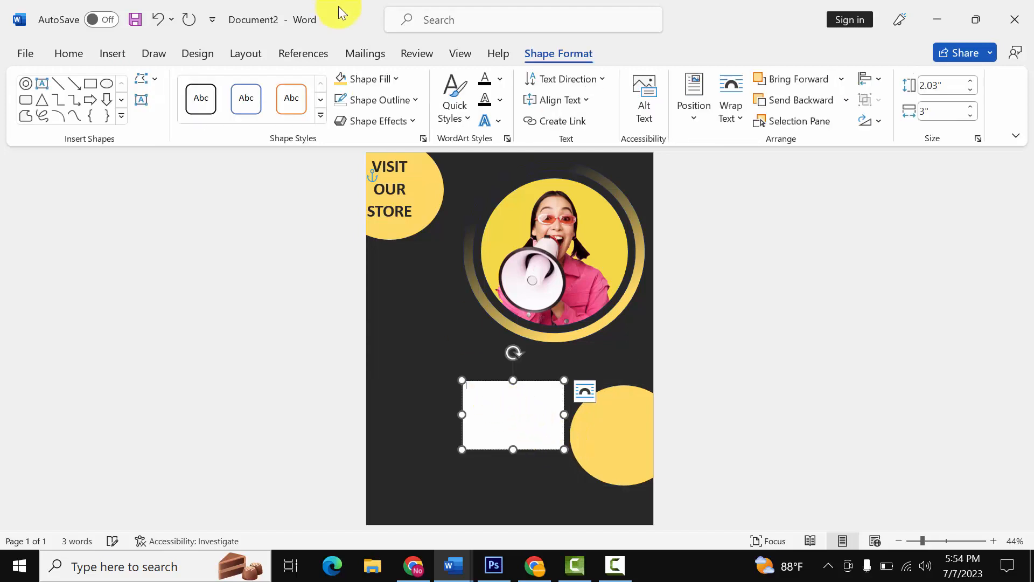
Give the new text box no fill and no outline.
left_click(383, 79)
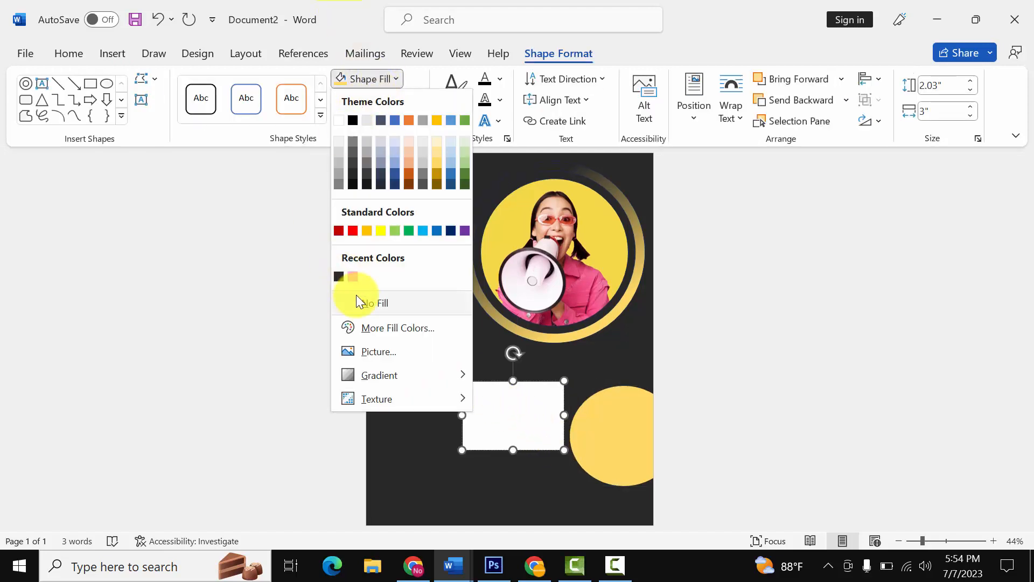
key("Escape")
left_click(372, 101)
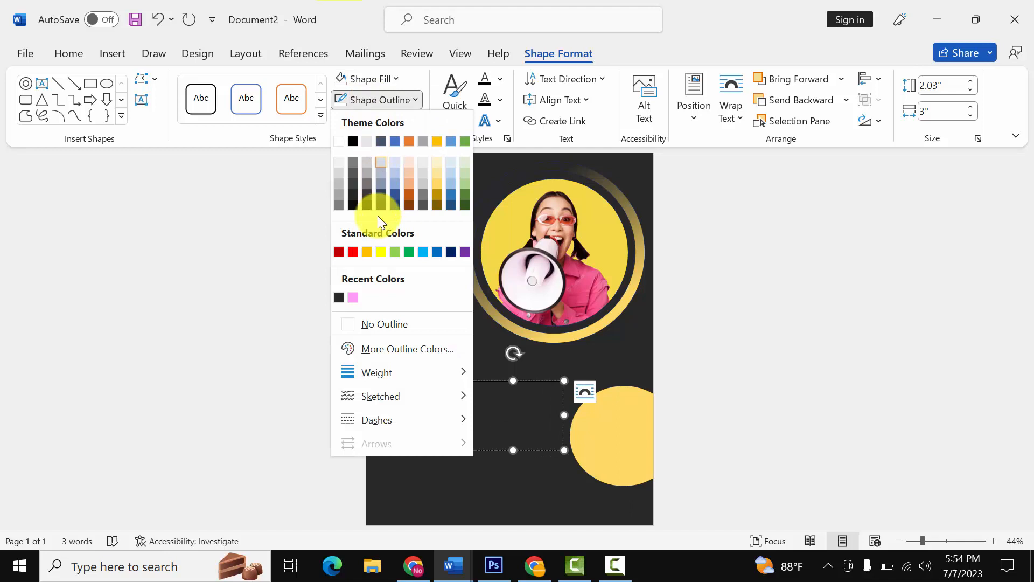
left_click(376, 323)
Enter "SALE" in the transparent text box and make it bold.
left_click(487, 392)
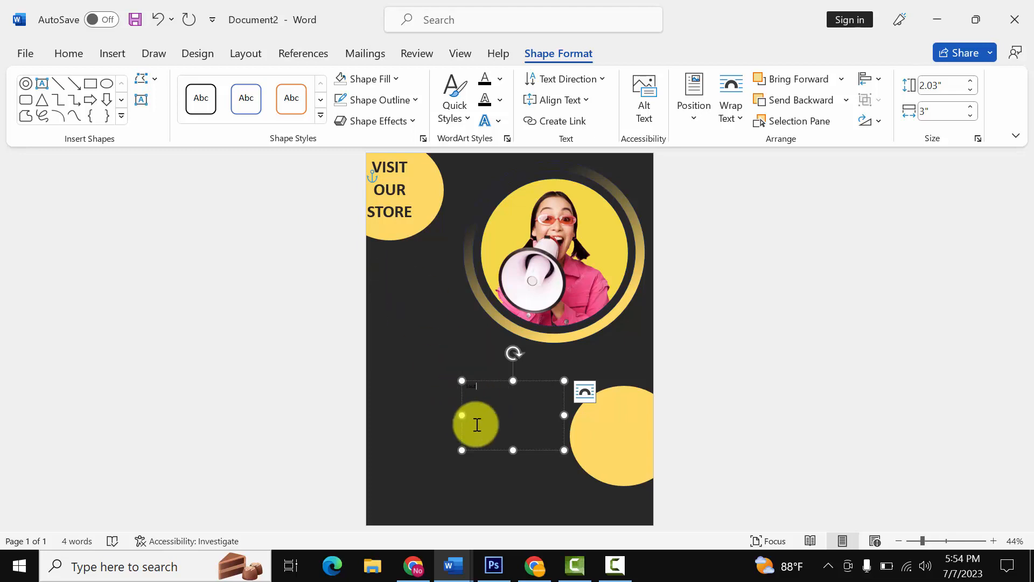
left_click_drag(478, 425, 475, 423)
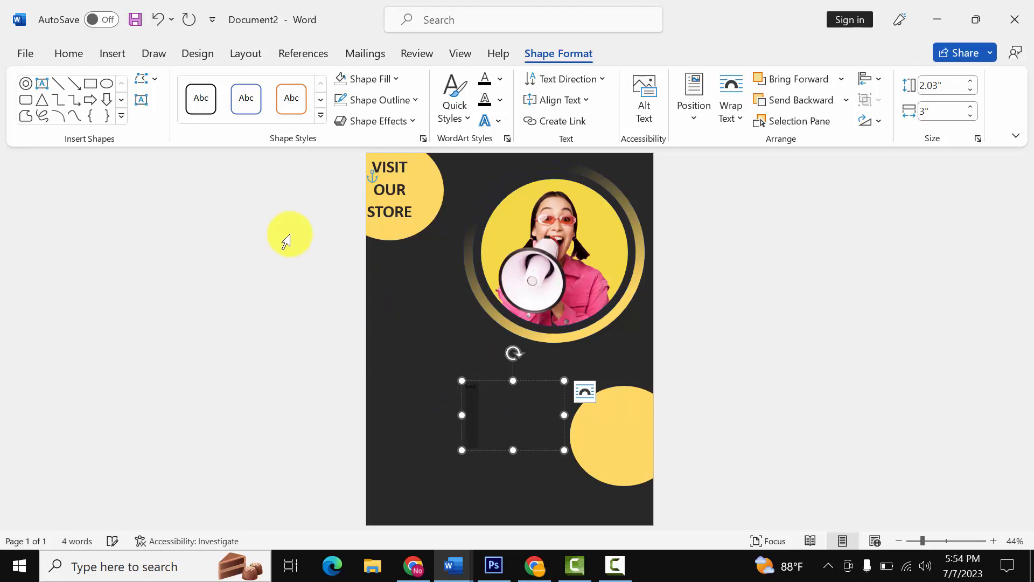
left_click(76, 60)
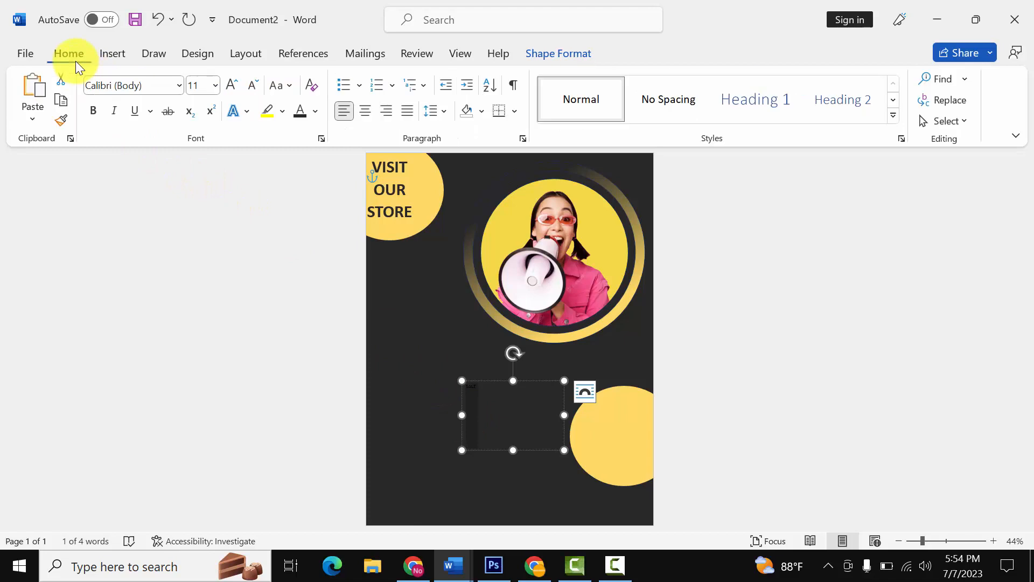
left_click(86, 112)
left_click(314, 112)
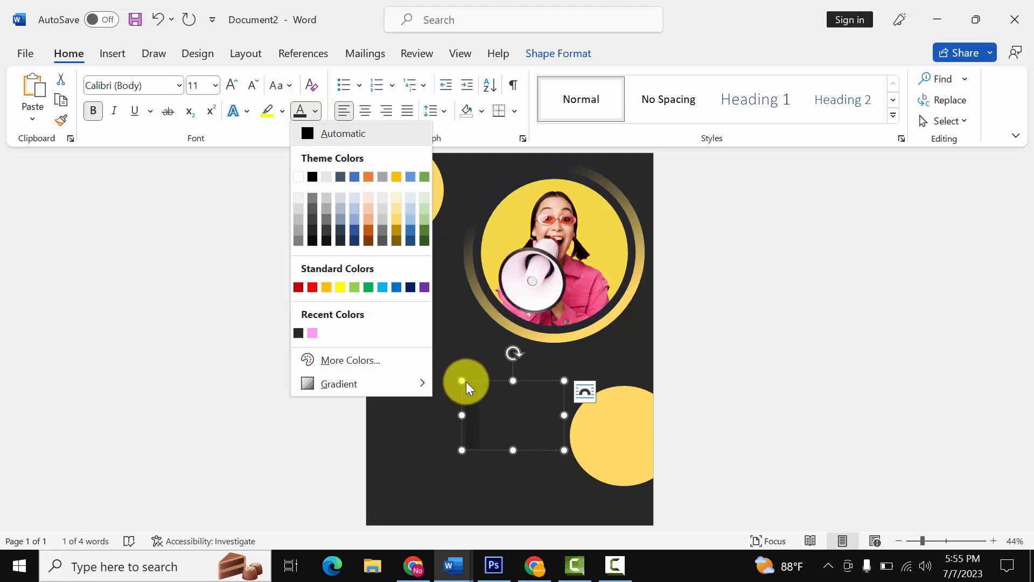
left_click(510, 407)
Move the "SALE" text box onto the lower-right circle and enlarge its text to font size 48.
left_click_drag(494, 379, 616, 413)
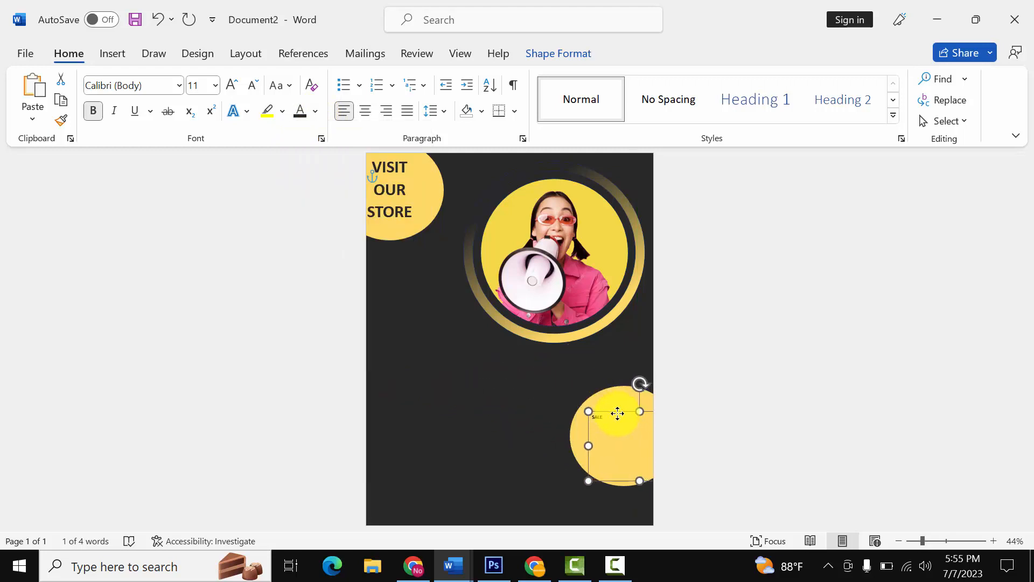
left_click(612, 423)
triple_click(612, 424)
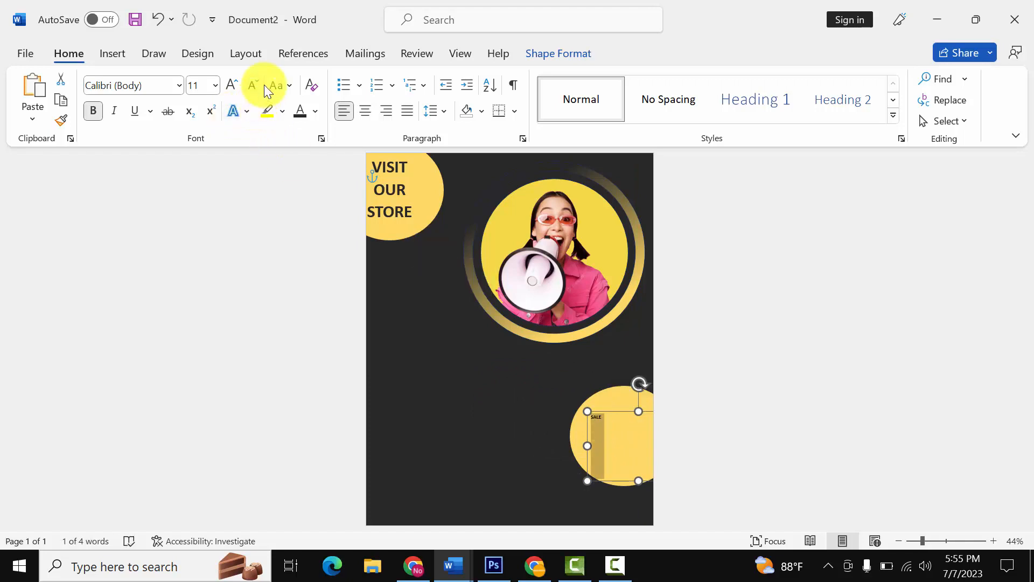
left_click(232, 85)
left_click(232, 85)
left_click(232, 84)
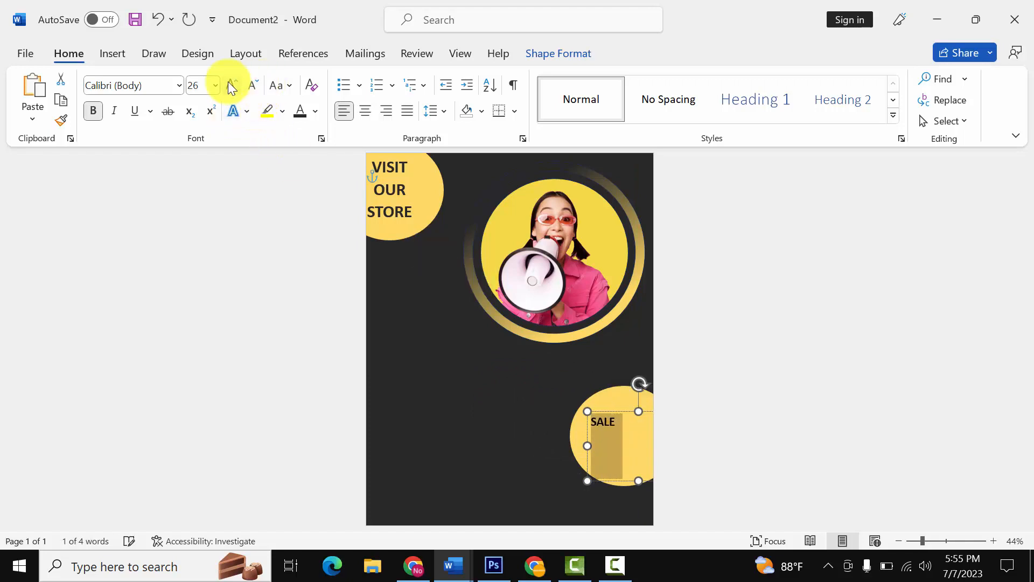
left_click(232, 85)
left_click(232, 85)
left_click(232, 85)
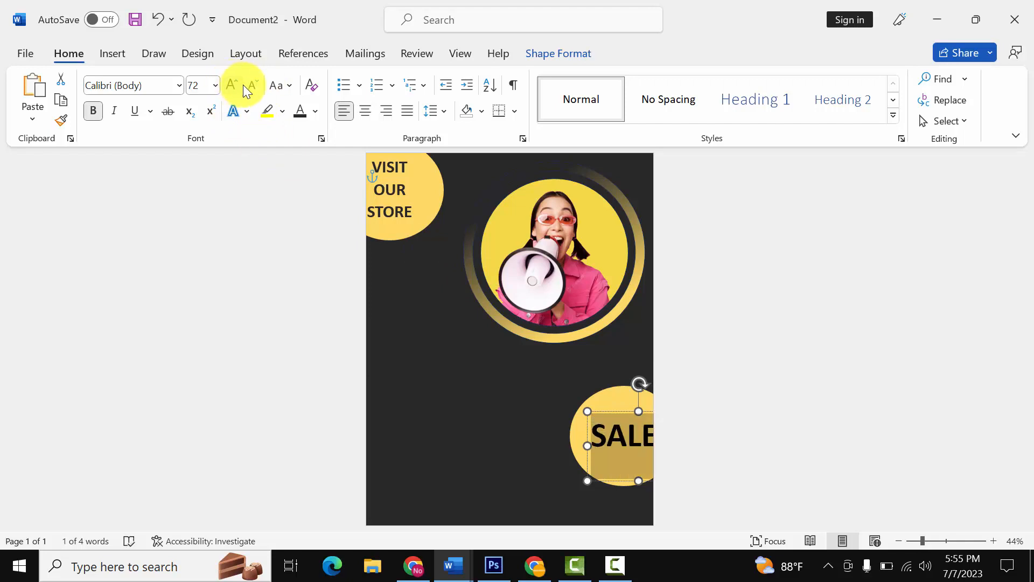
left_click(246, 87)
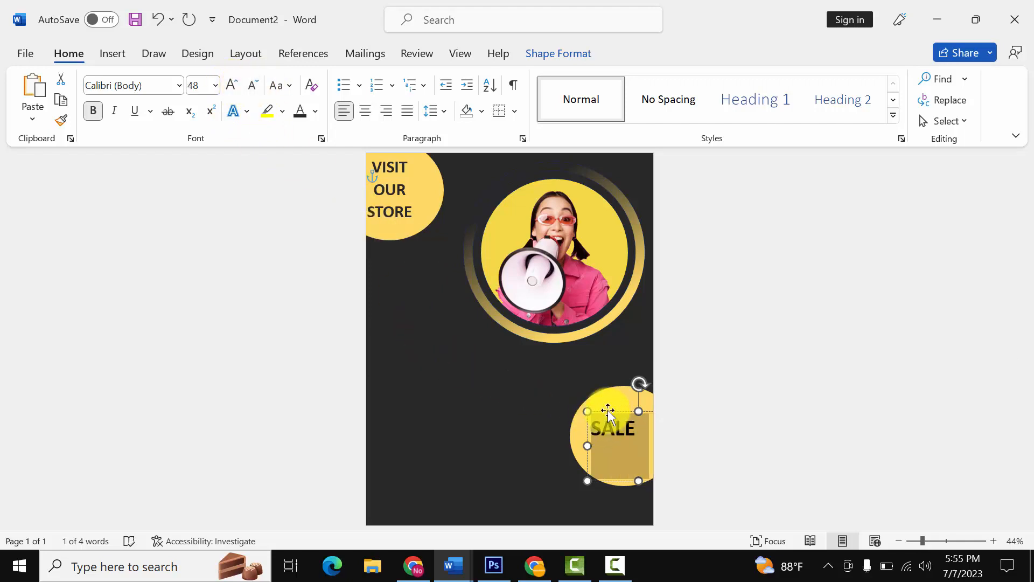
Move the "SALE" text box to the upper part of the gold circle and shorten it to fit its single line.
left_click_drag(607, 411, 616, 396)
left_click_drag(646, 467, 646, 428)
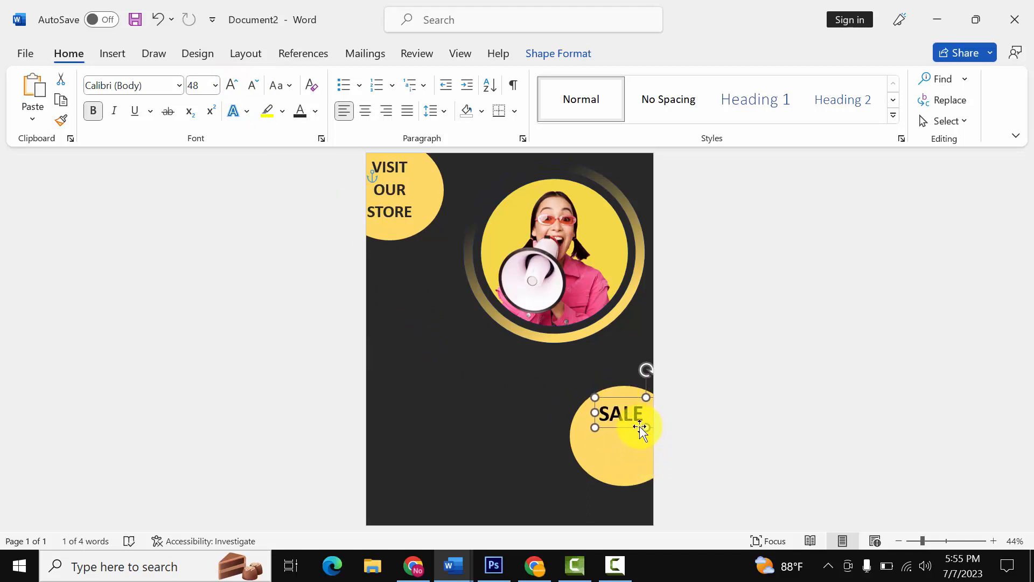
Duplicate the "SALE" text box, place the copy directly below the original and change its text to "UP TO".
right_click(627, 431)
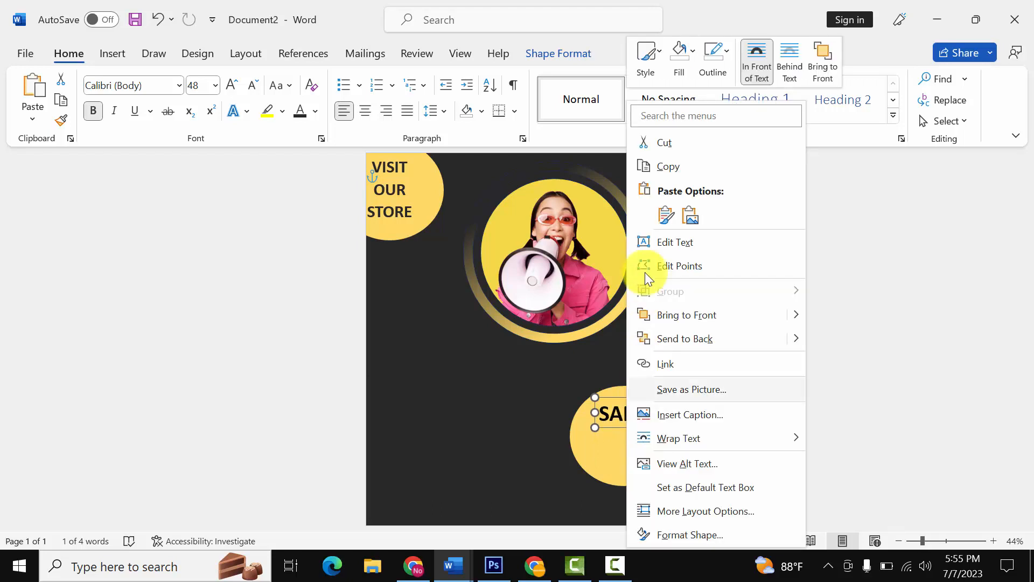
left_click(676, 160)
right_click(448, 367)
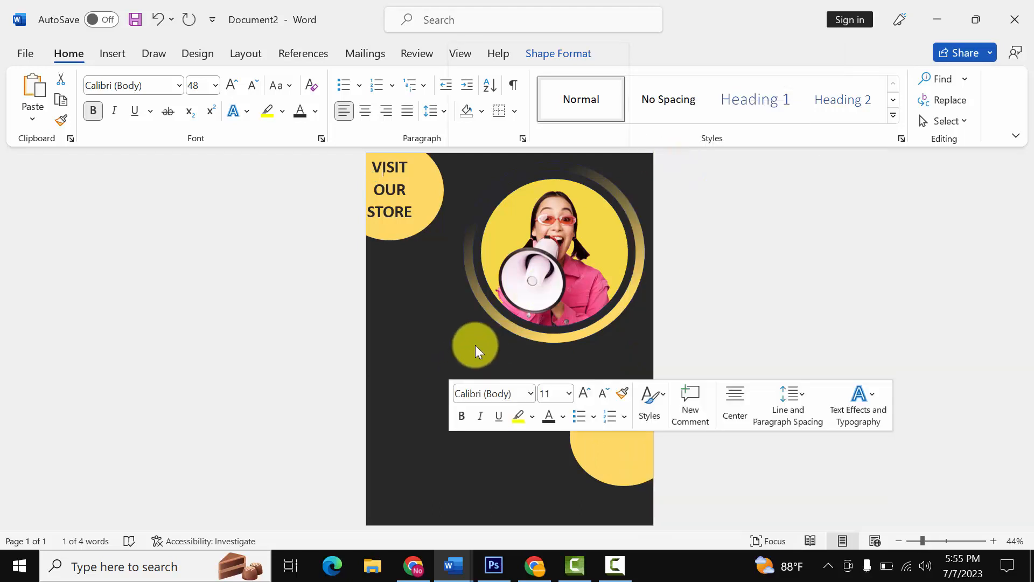
left_click(487, 154)
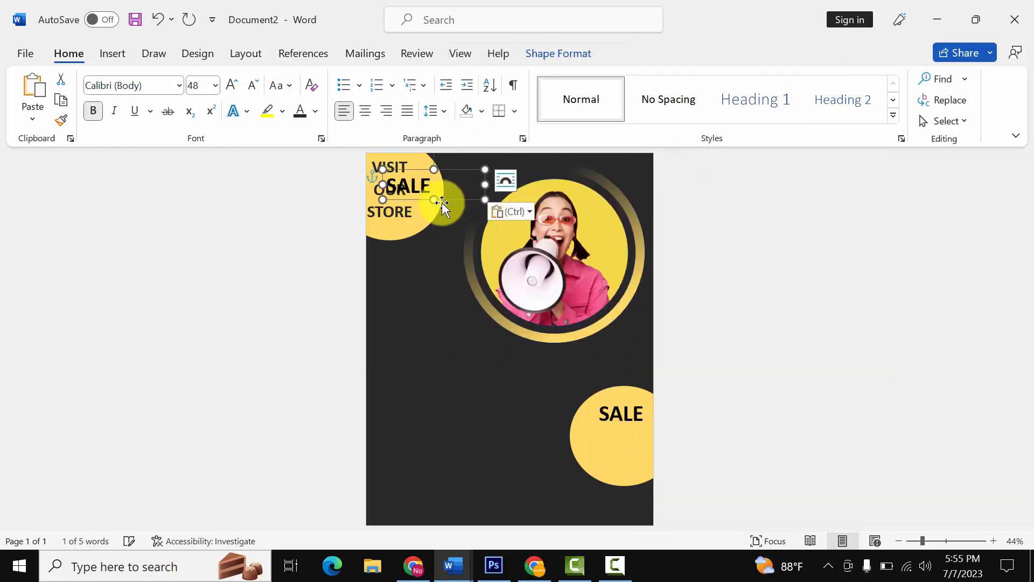
left_click_drag(450, 203, 655, 451)
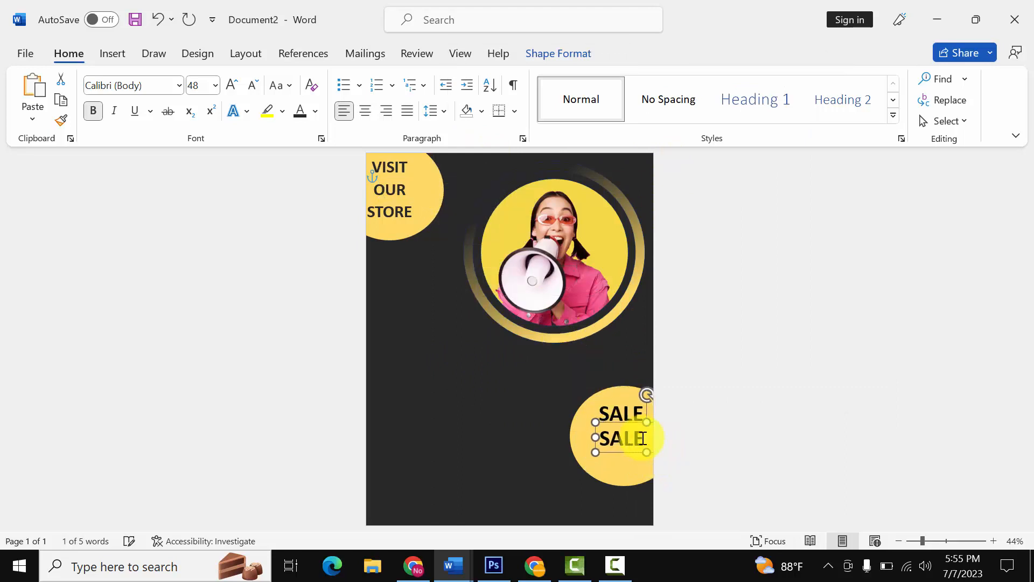
double_click(637, 435)
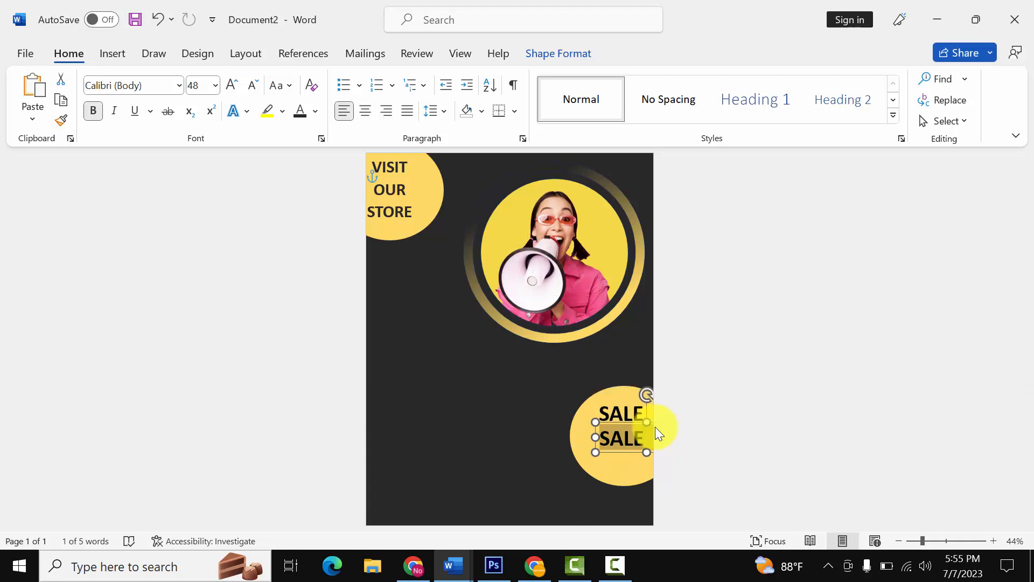
type("UP TO")
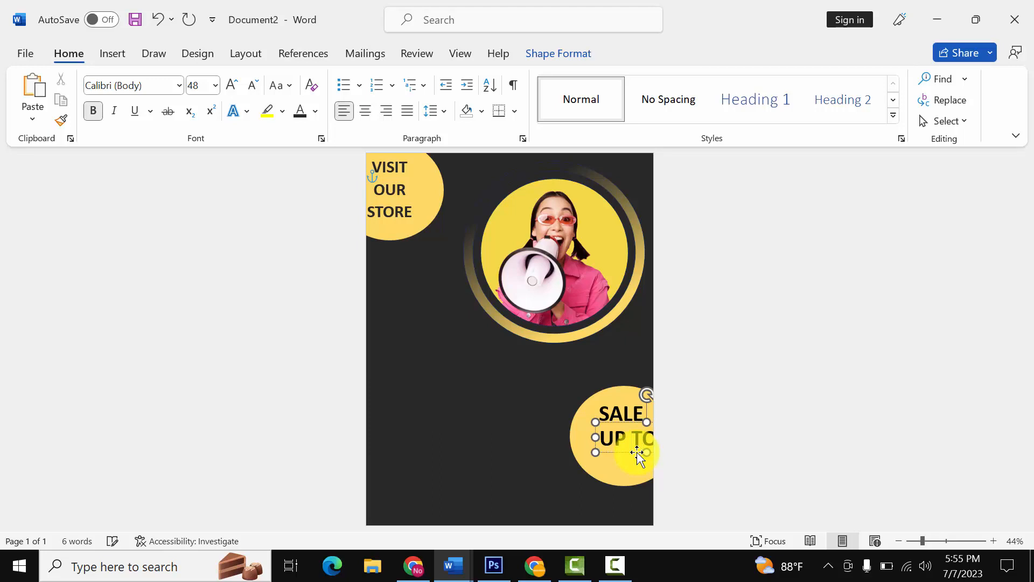
Nudge the "UP TO" and "SALE" text boxes left so both lines sit centered over each other in the circle.
left_click(606, 424)
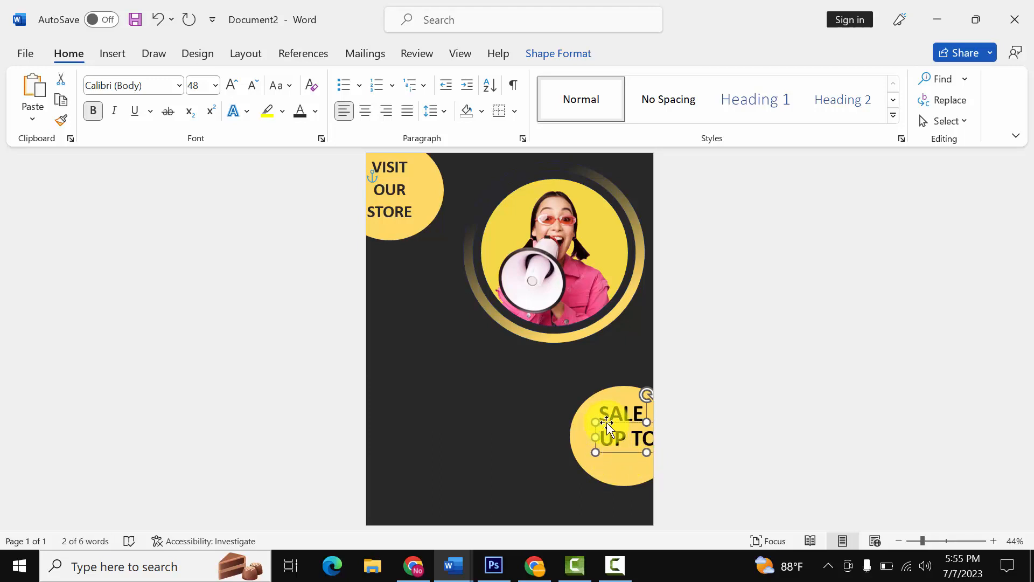
key("Left")
key("Left")
key("Left")
key("Left")
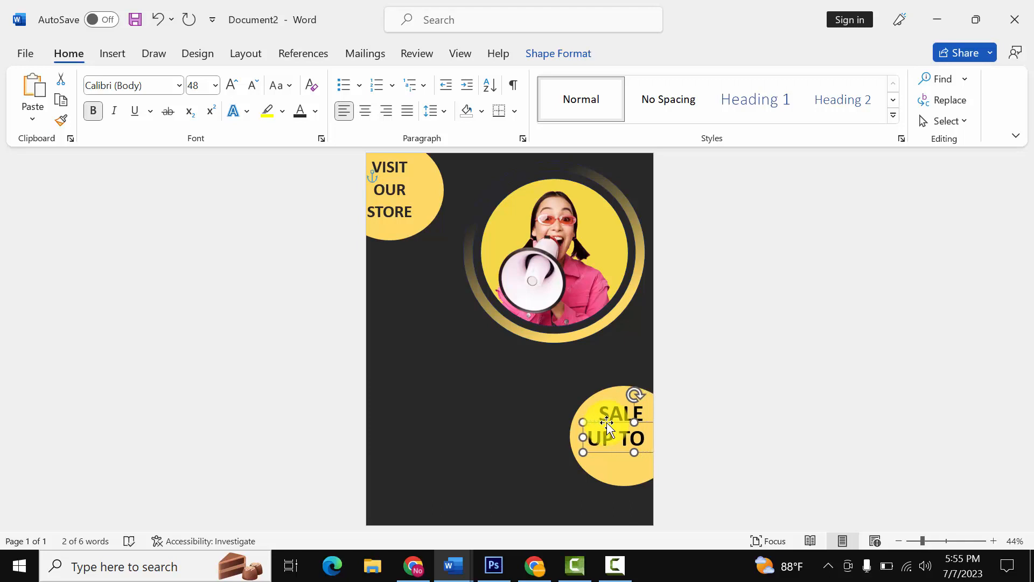
key("Right")
key("Right")
key("Right")
key("Right")
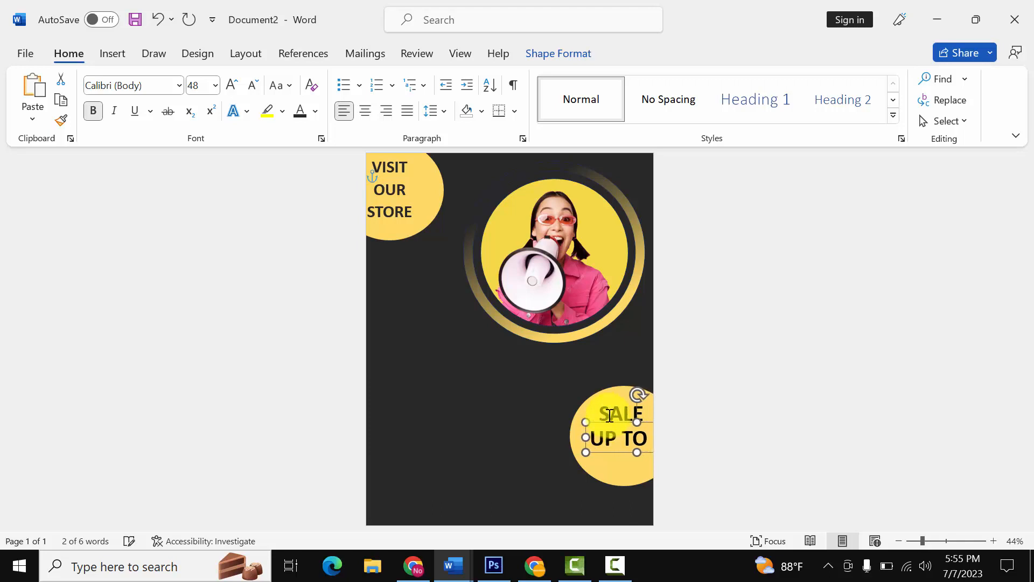
left_click(610, 415)
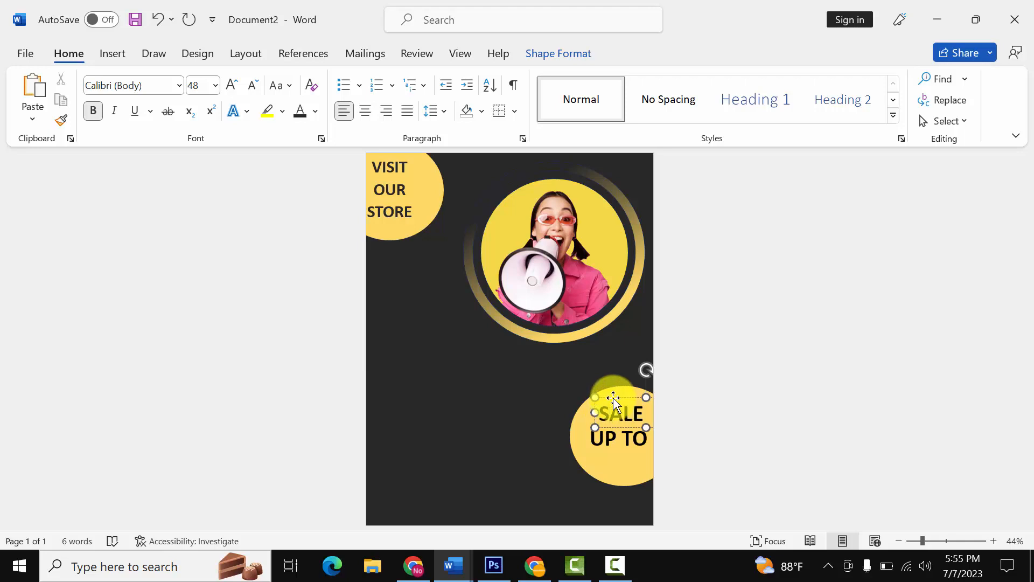
left_click(614, 398)
key("Left")
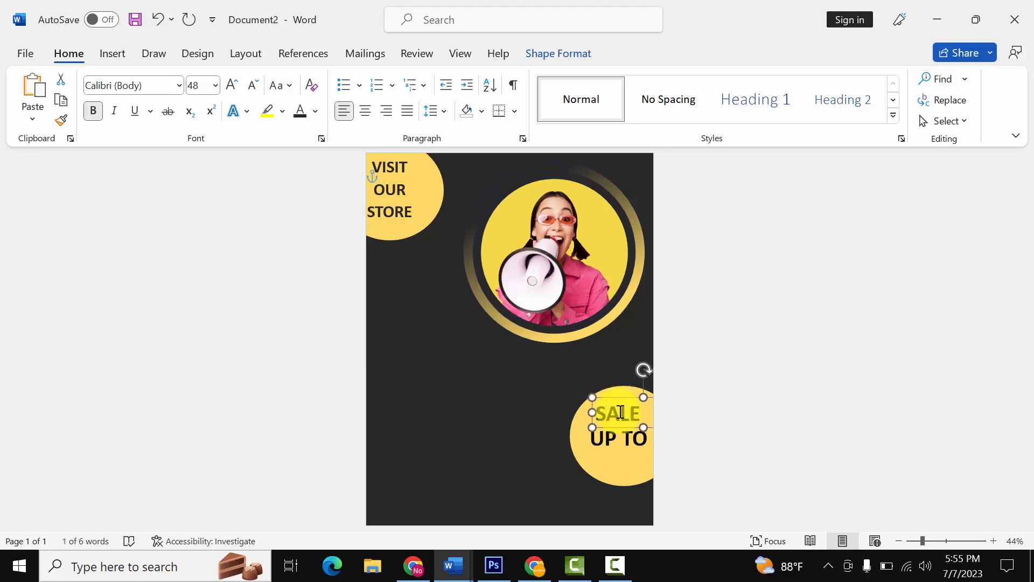
Place another copy of the "SALE" text box below "UP TO" and change its text to "80%".
right_click(605, 457)
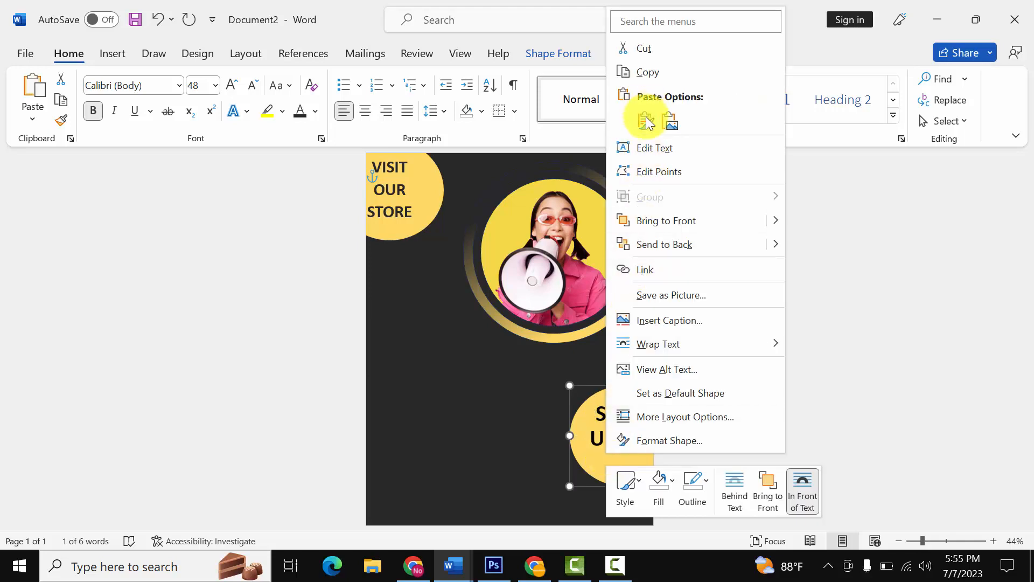
left_click(645, 120)
left_click_drag(633, 416, 657, 473)
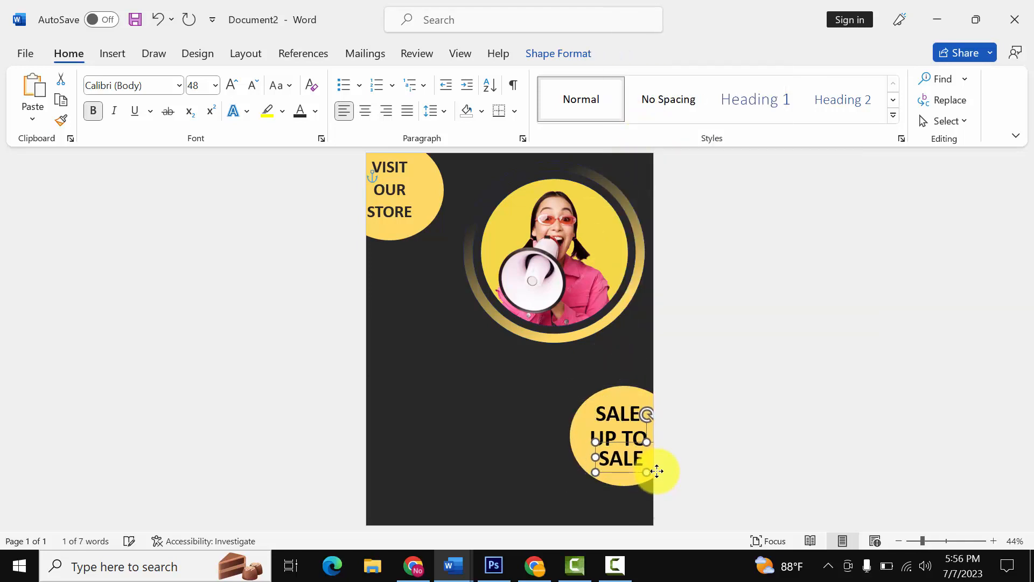
double_click(628, 459)
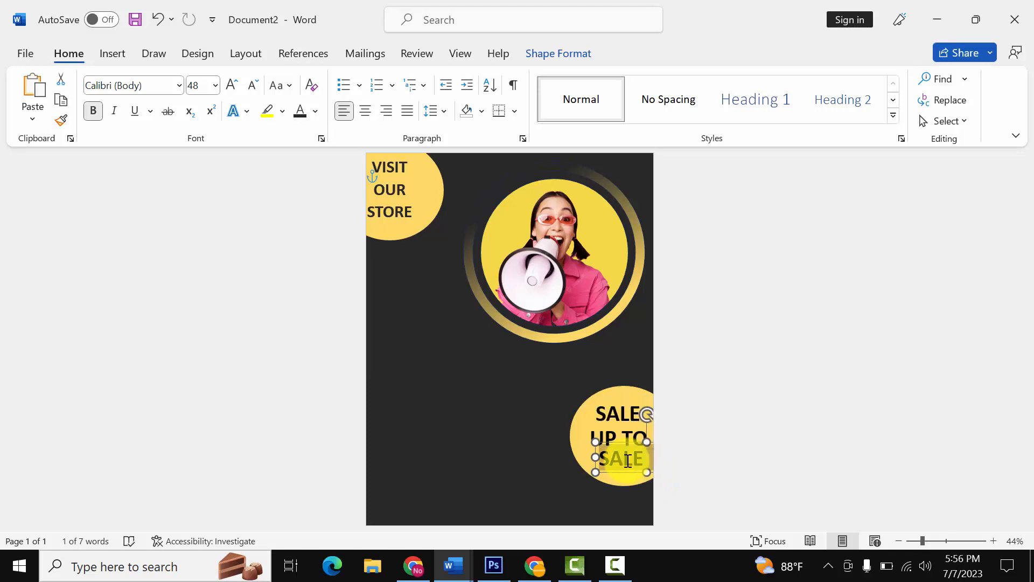
type("80")
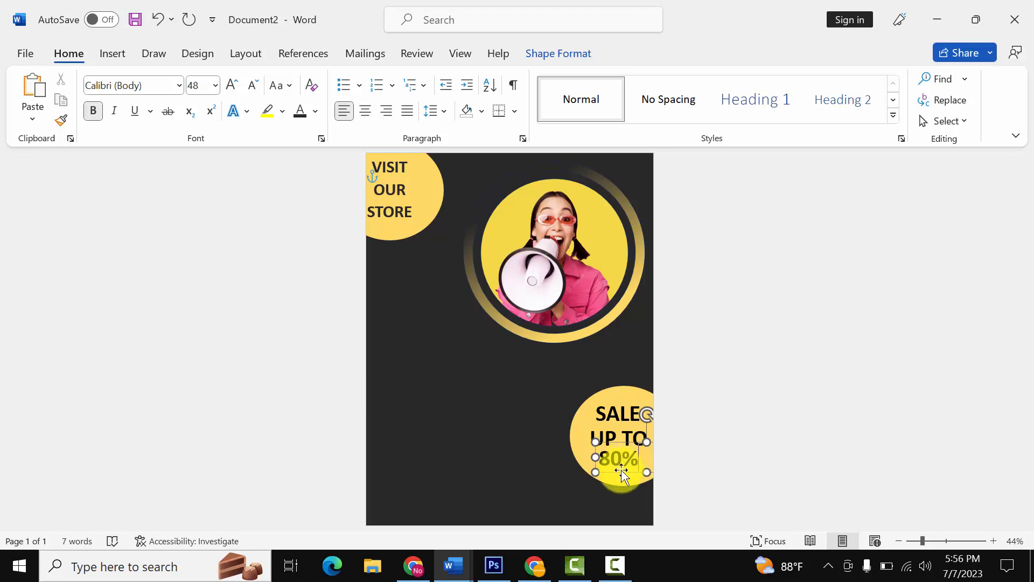
left_click(467, 394)
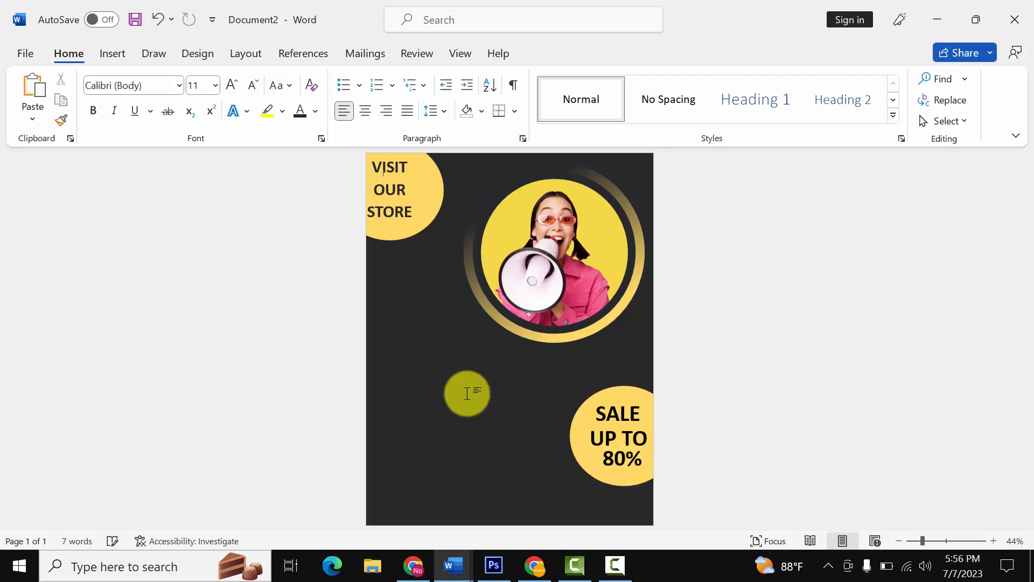
Shift the "UP TO" text box slightly upward to even out the spacing between the circle's three lines.
double_click(612, 432)
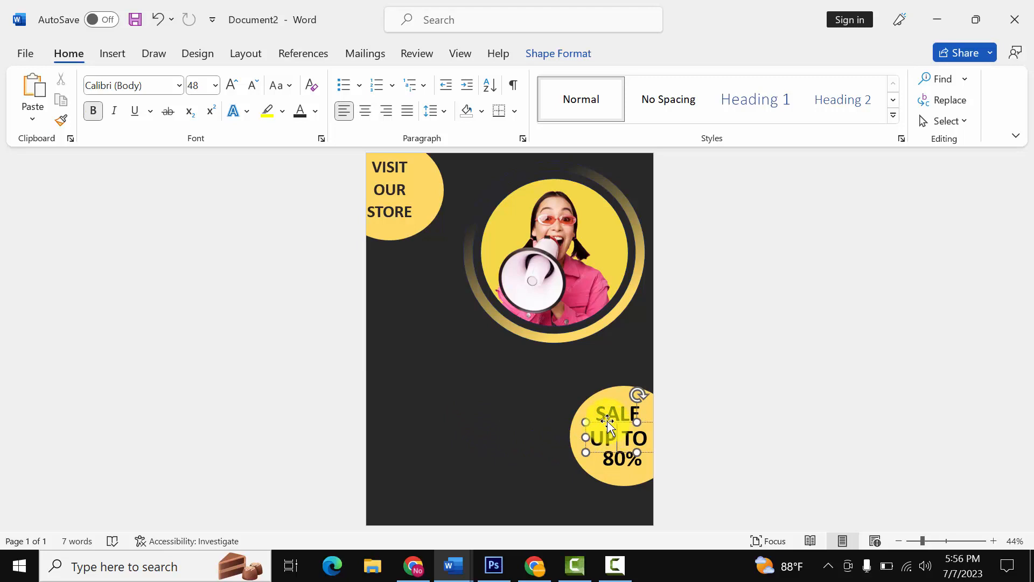
left_click_drag(608, 422, 607, 420)
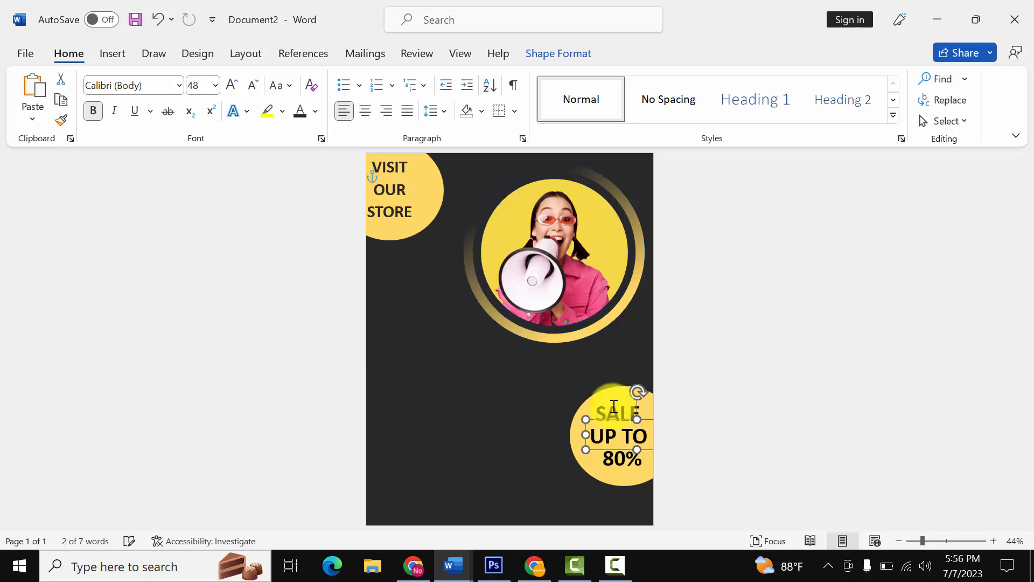
Try Align Center on the "SALE", "UP TO" and "80%" text boxes together, and undo the alignment.
left_click(614, 411, "shift")
left_click(624, 458, "shift")
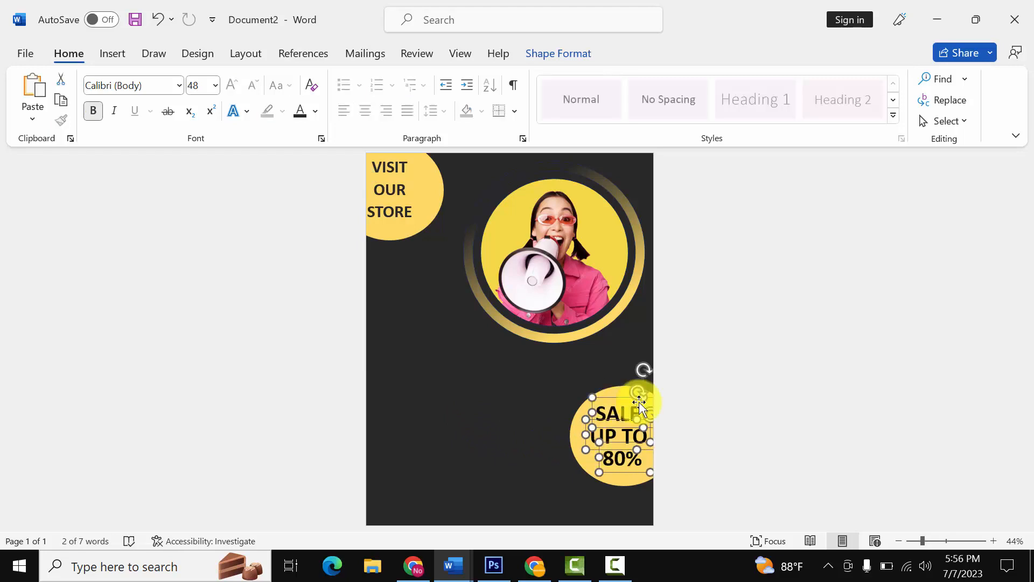
left_click(532, 59)
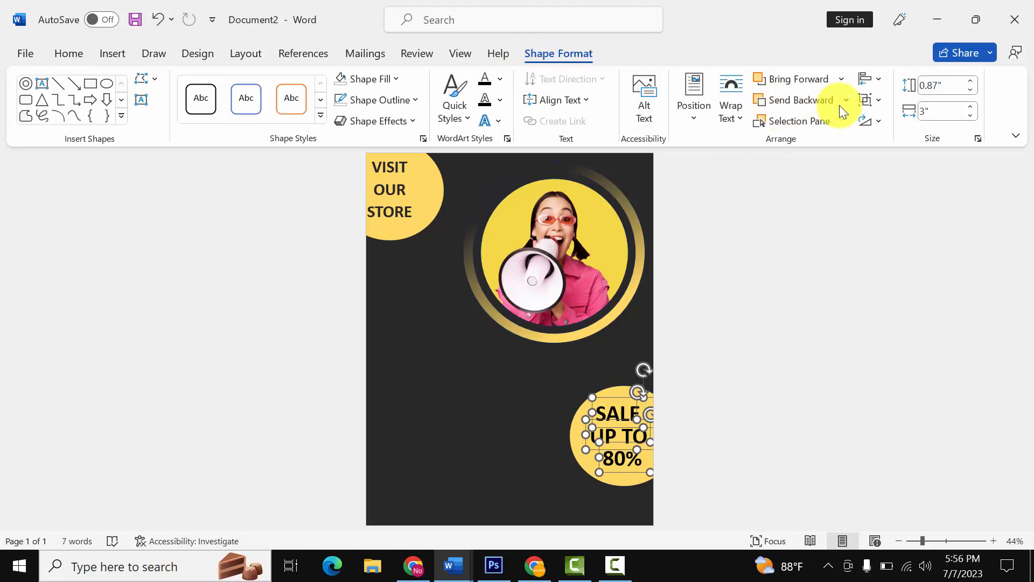
left_click(870, 81)
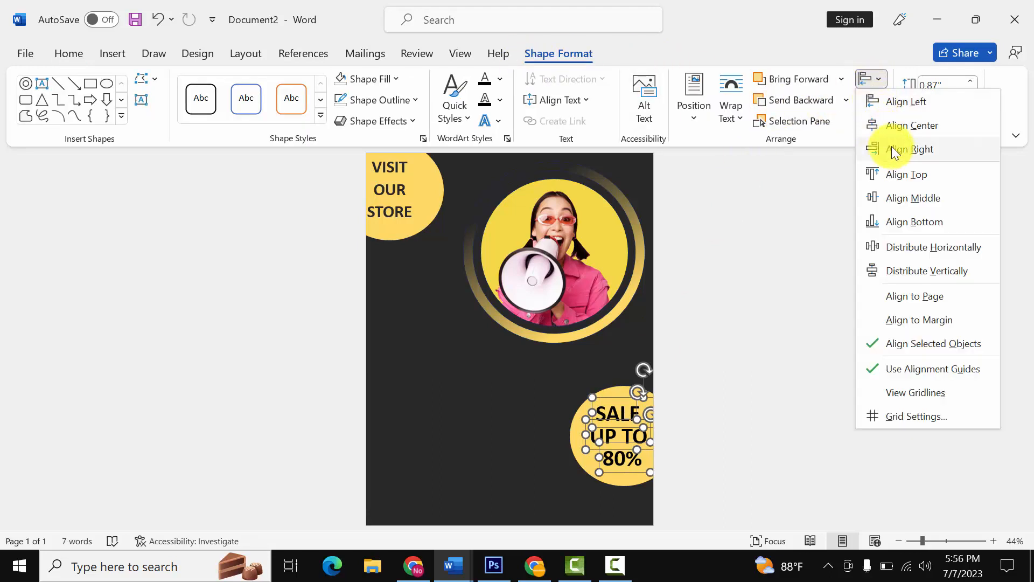
left_click(903, 125)
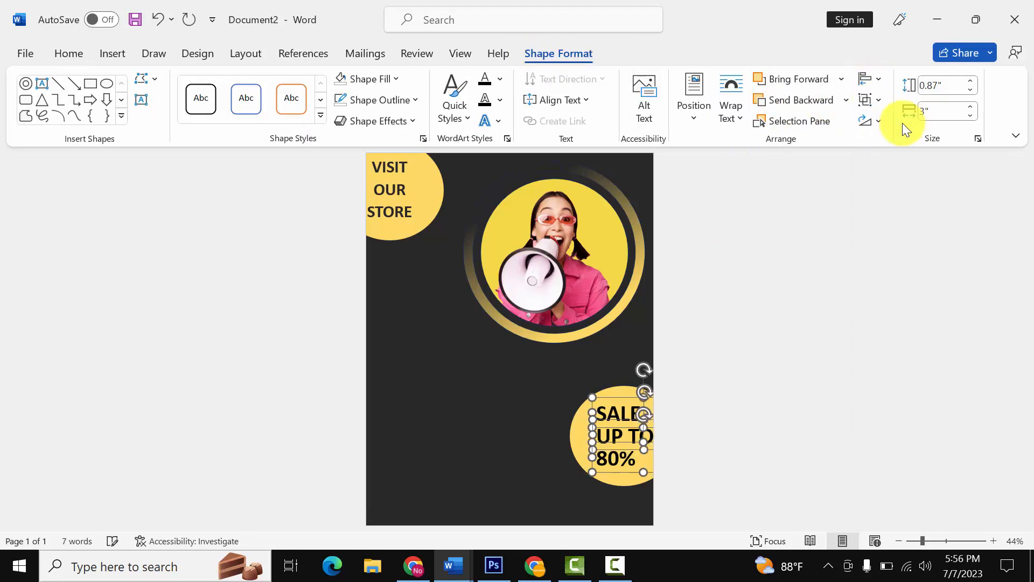
left_click(626, 435)
left_click(493, 433)
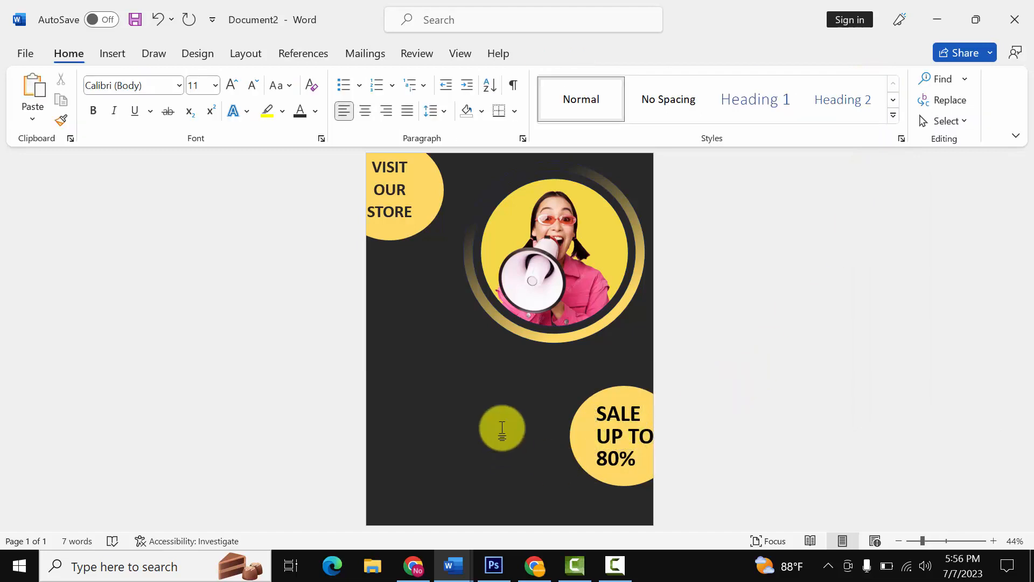
key("ctrl+z")
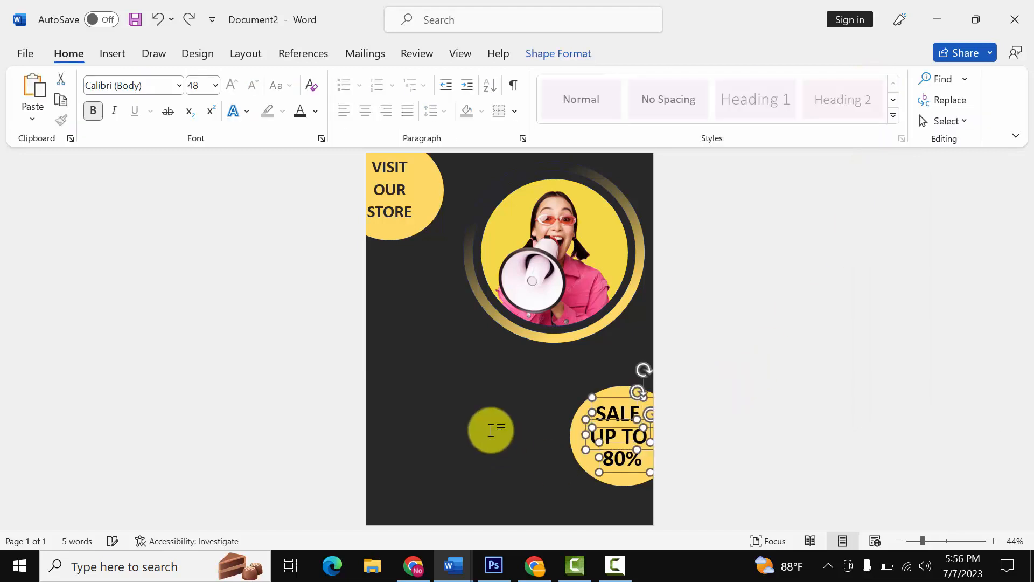
left_click(468, 414)
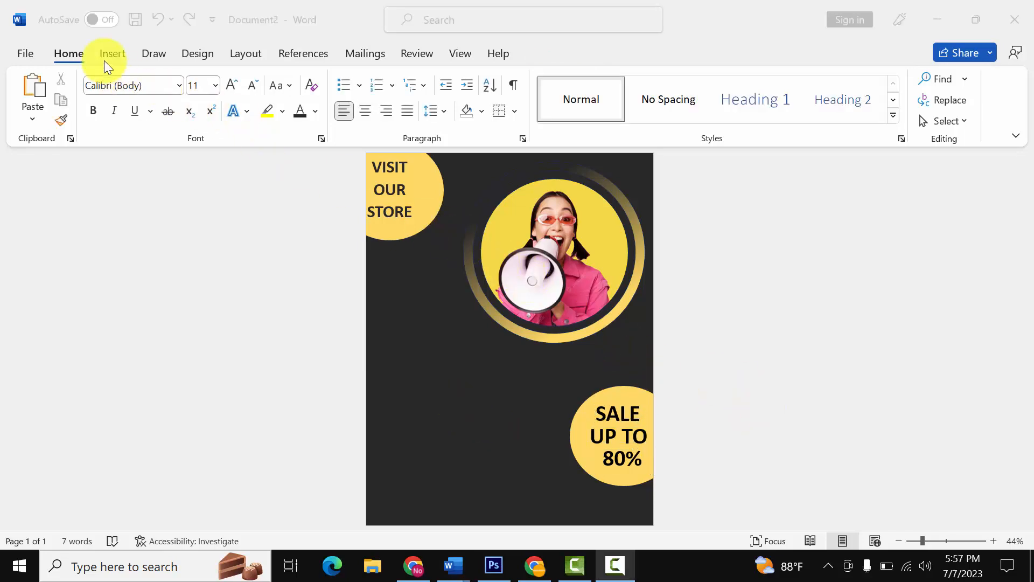
Insert a simple built-in text box and move it to the dark area below the megaphone photo.
left_click(106, 60)
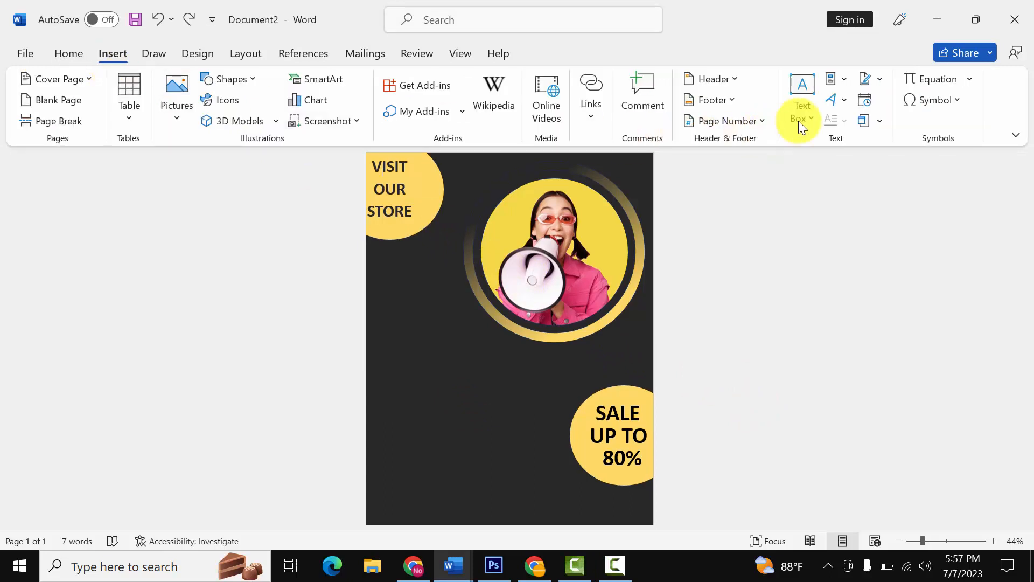
left_click(807, 108)
left_click(736, 200)
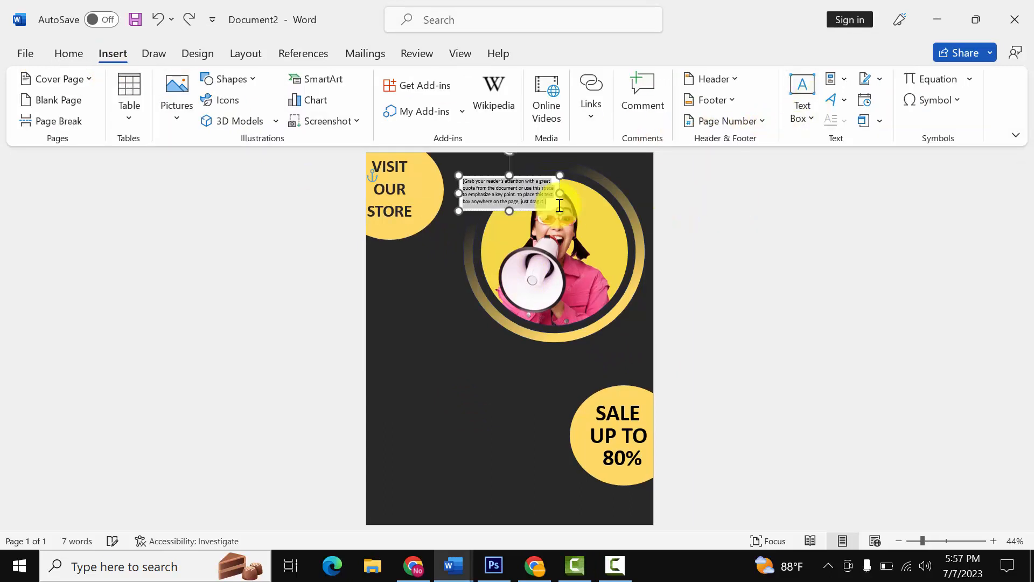
left_click_drag(531, 211, 468, 376)
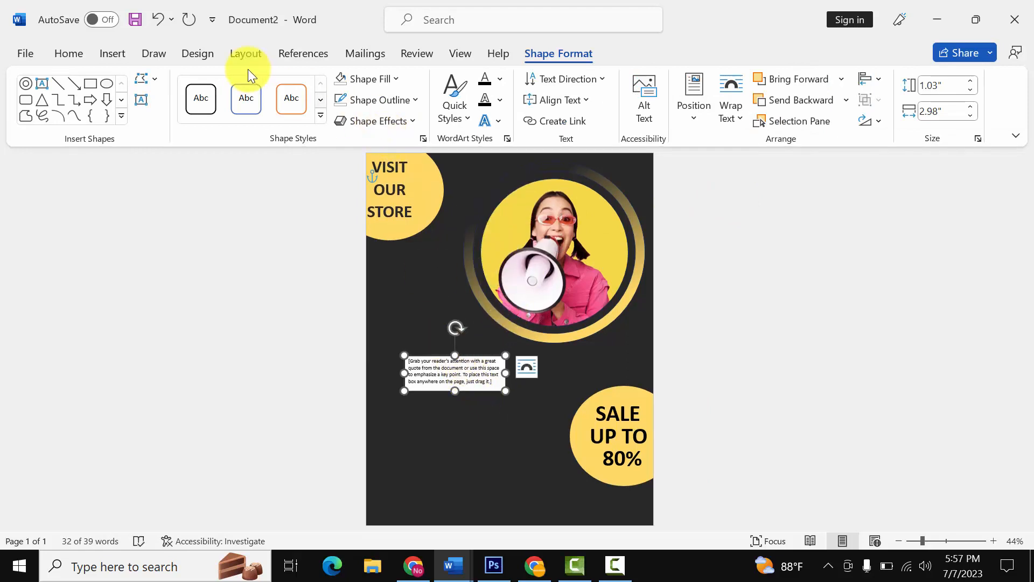
Give the new text box below the photo no fill and no outline.
left_click(358, 80)
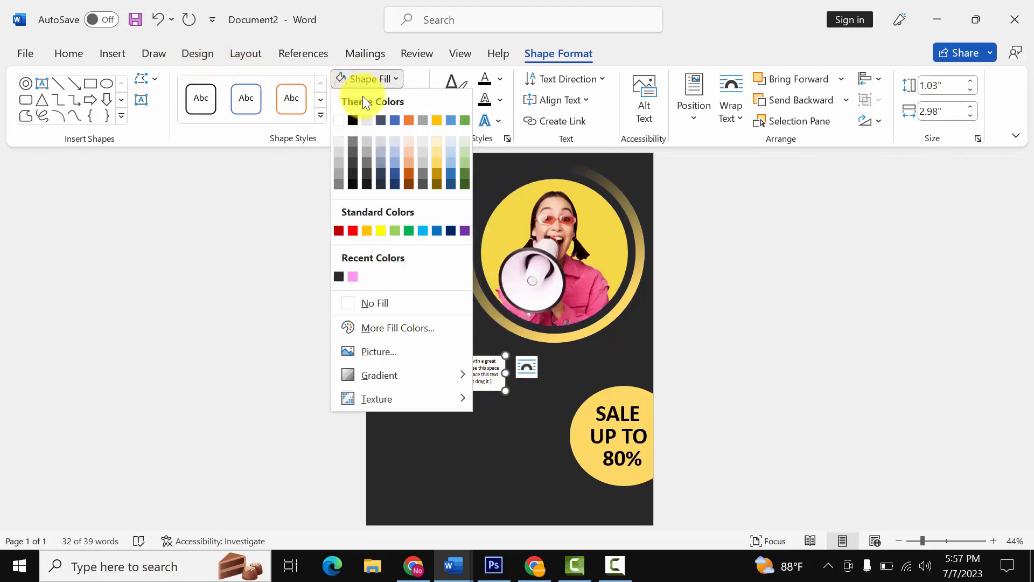
left_click(374, 305)
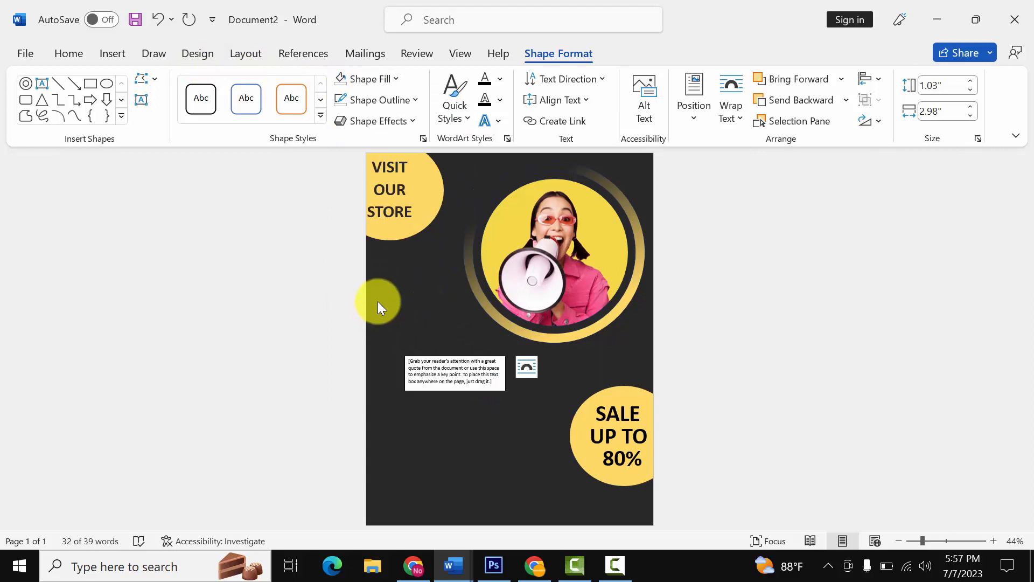
left_click(384, 99)
left_click(387, 329)
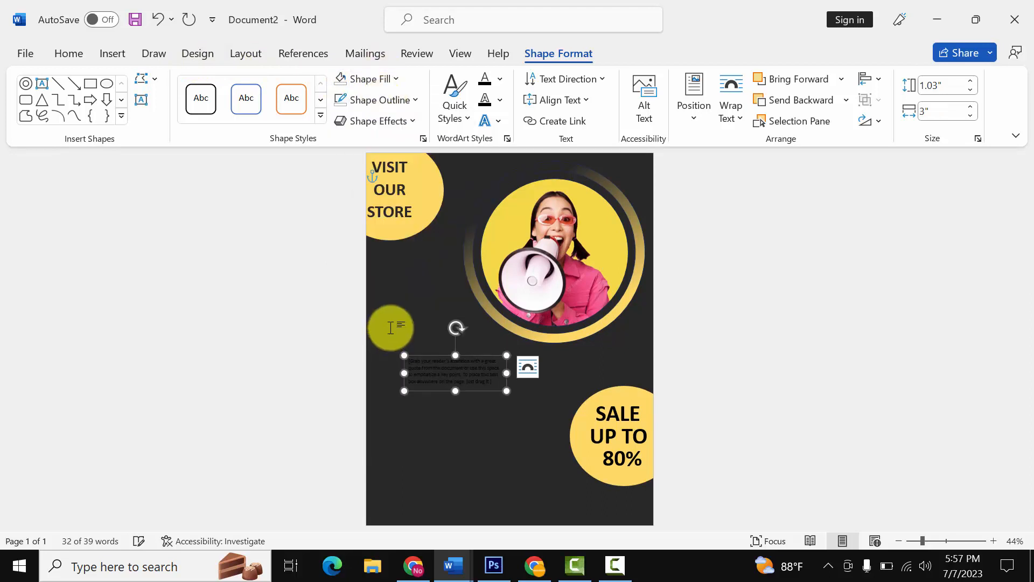
Clear the placeholder text from the new text box and enlarge the box to about 4.27 inches wide and 2.29 inches high.
left_click(445, 372)
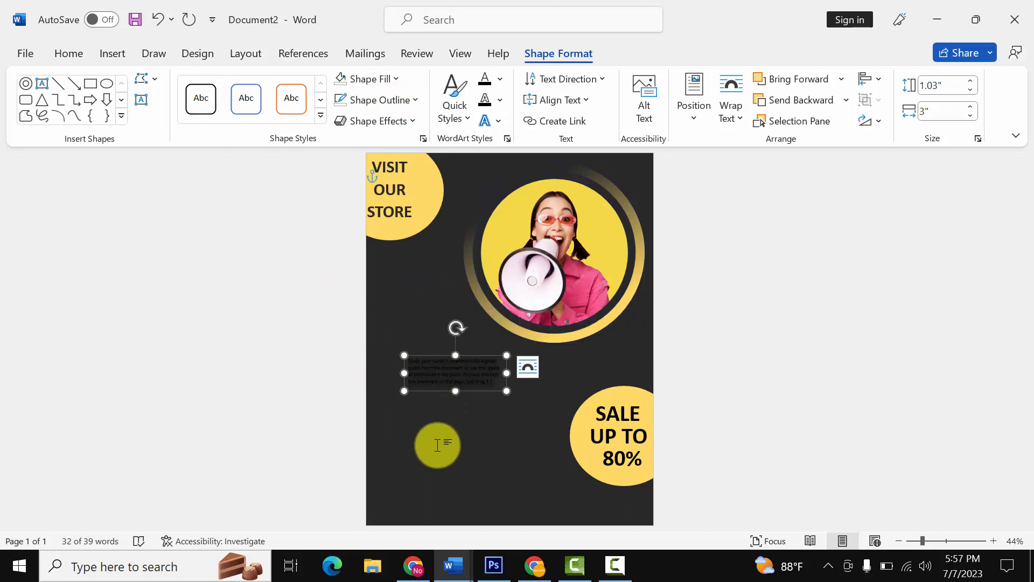
key("Delete")
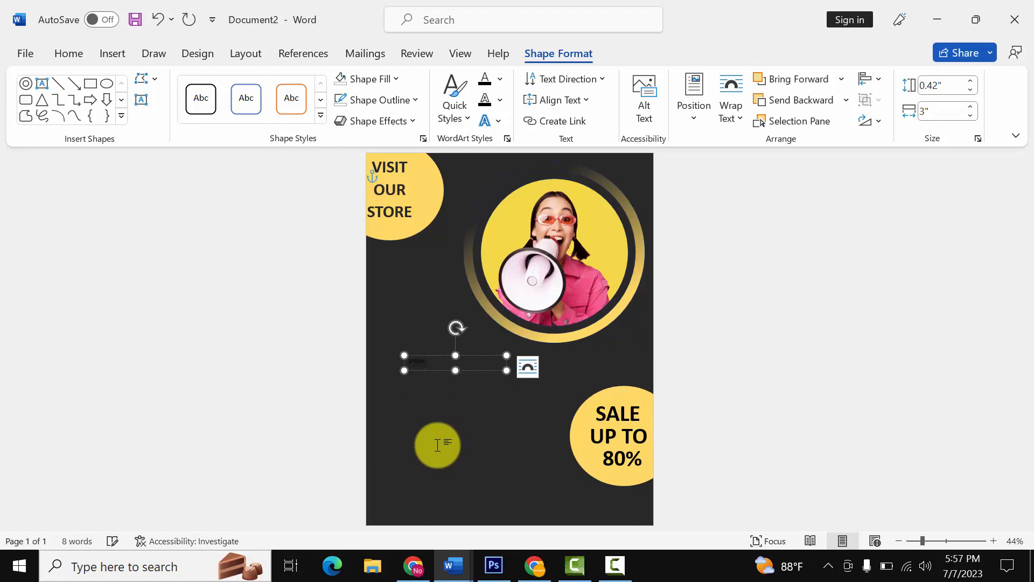
left_click_drag(456, 370, 455, 434)
left_click_drag(507, 390, 549, 389)
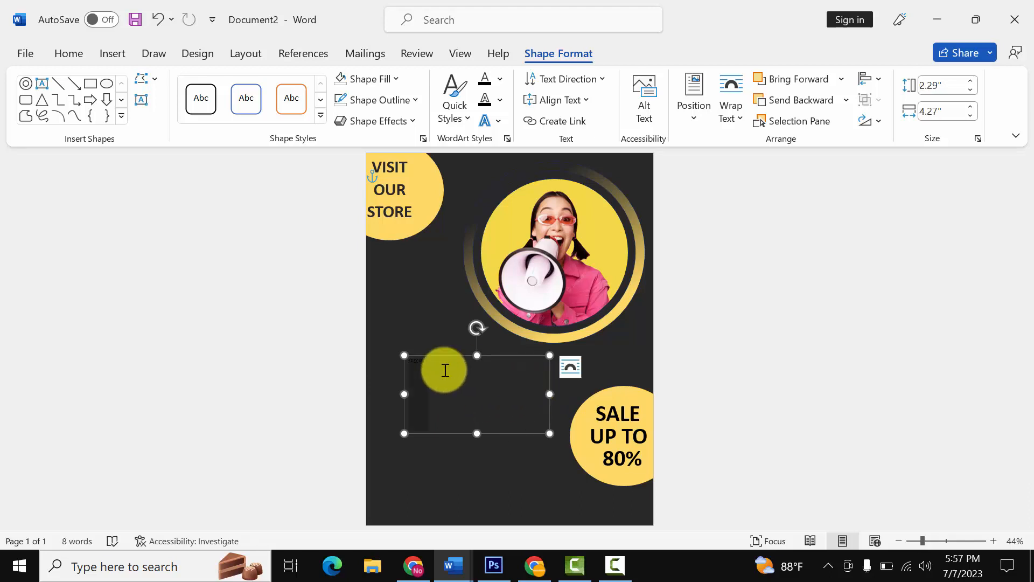
Make the "SPECIAL" text below the photo white and bold.
left_click(70, 59)
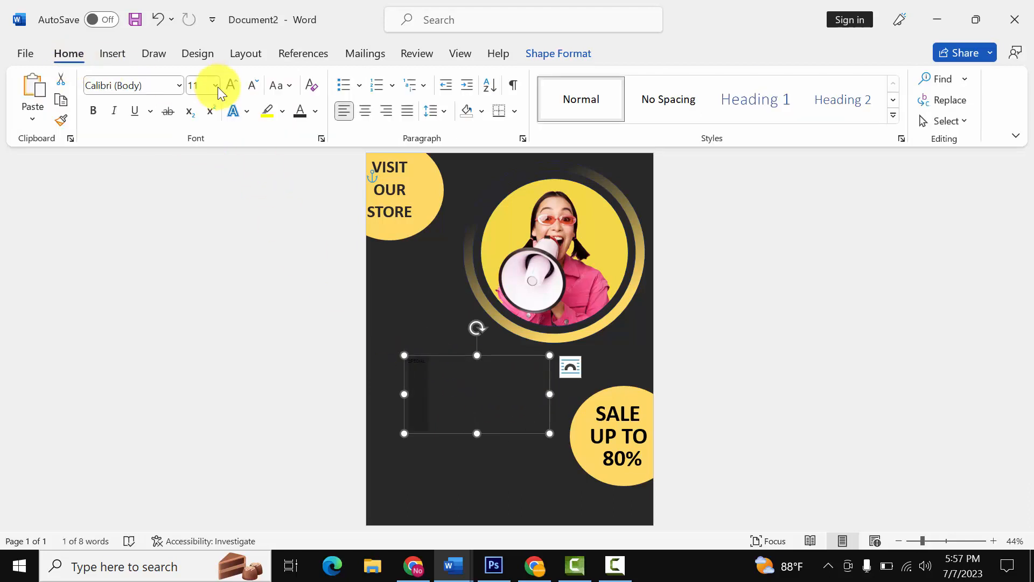
left_click(317, 112)
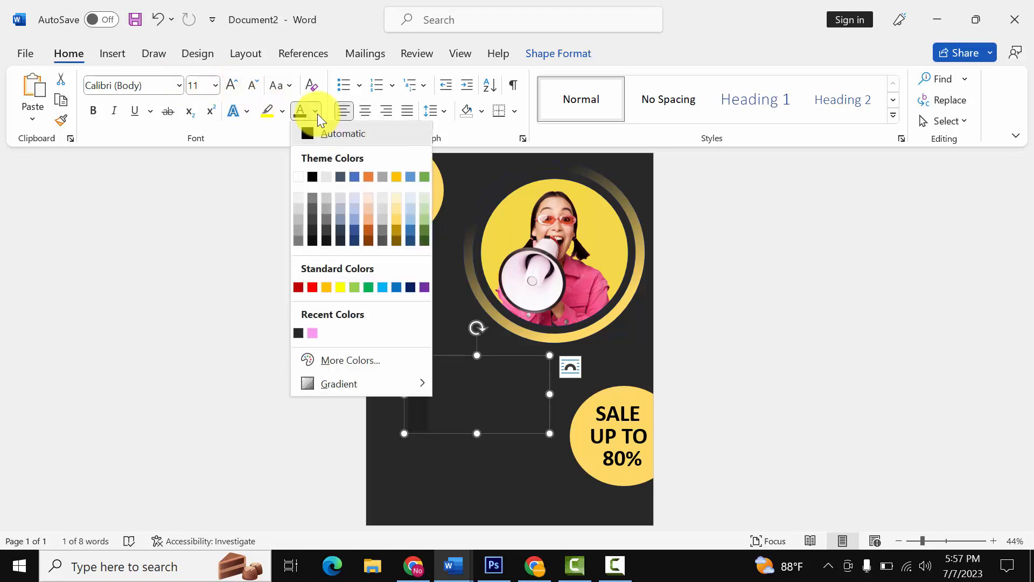
left_click(299, 175)
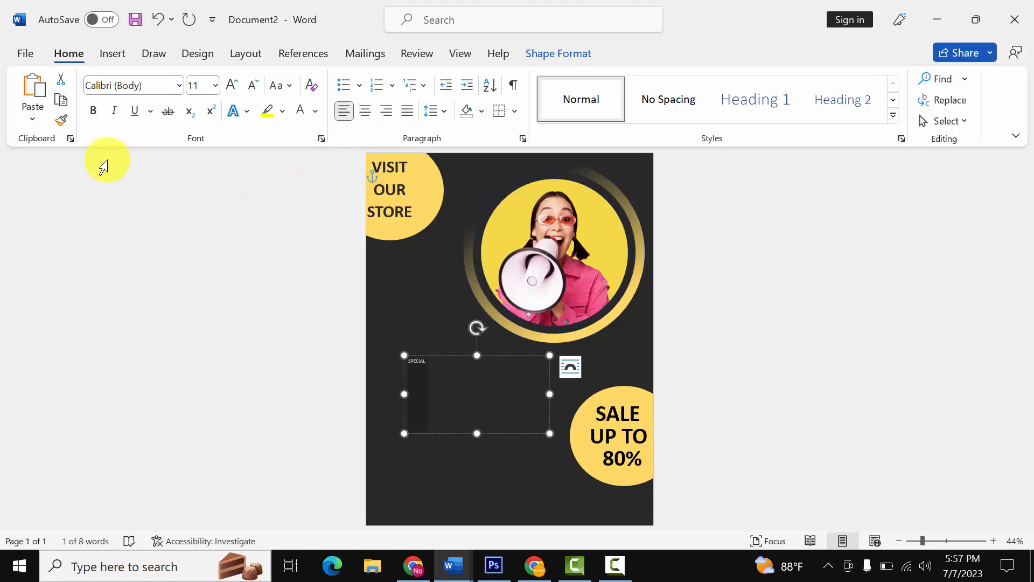
left_click(90, 112)
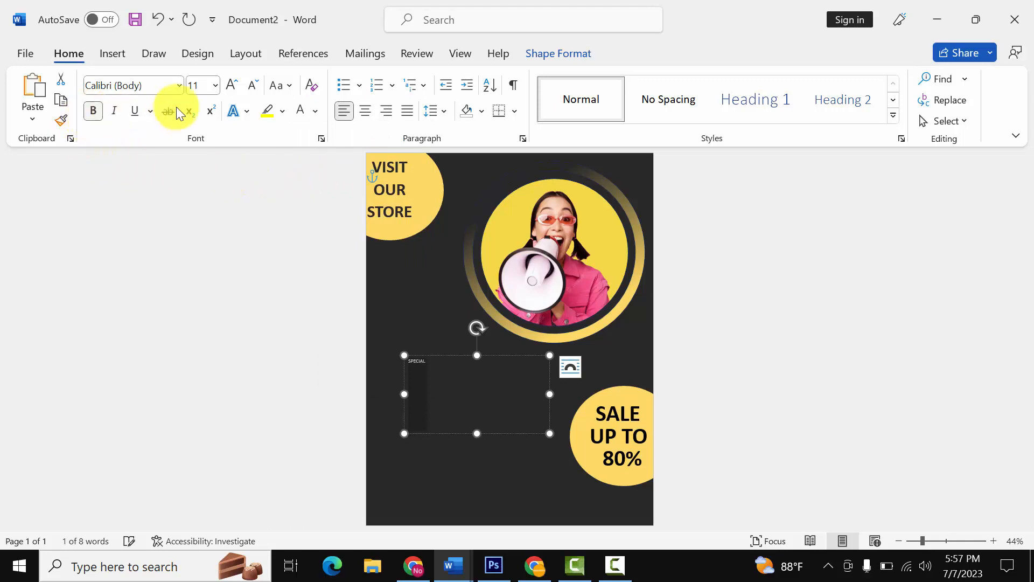
Enlarge the "SPECIAL" text to font size 90.
left_click(230, 85)
left_click(230, 85)
left_click(230, 85)
left_click(230, 85)
left_click(229, 86)
left_click(230, 85)
left_click(230, 85)
left_click(229, 85)
left_click(229, 85)
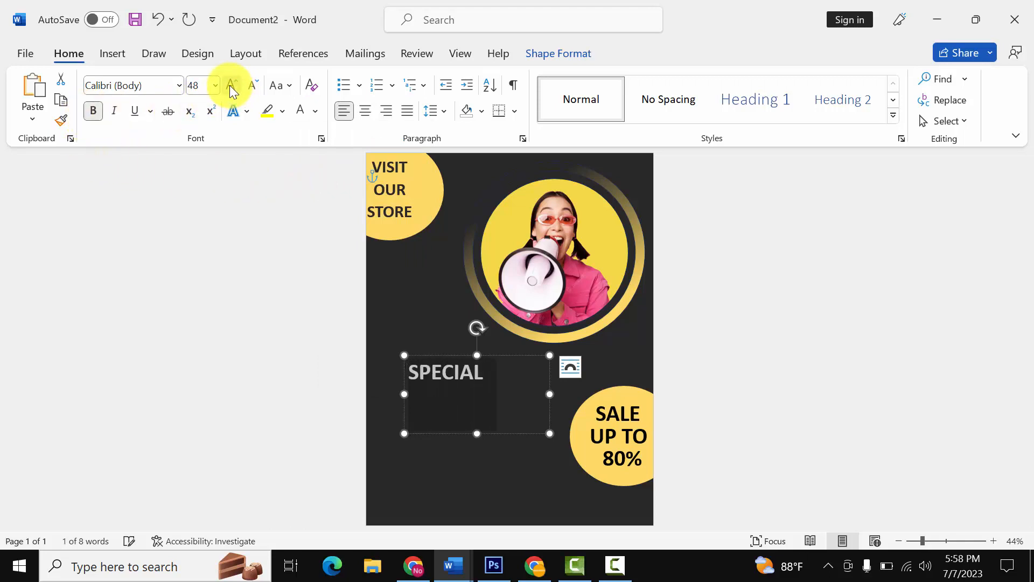
left_click(229, 85)
left_click(229, 85)
left_click(230, 85)
Widen and flatten the "SPECIAL" text box near the page's left edge, and set its text to font size 100.
left_click_drag(549, 394, 579, 394)
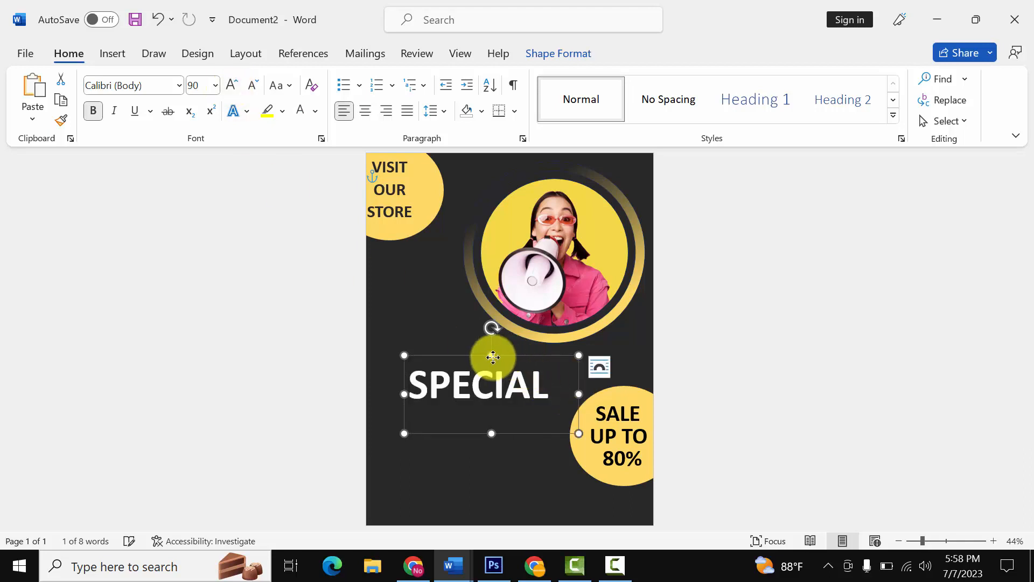
left_click_drag(487, 353, 483, 347)
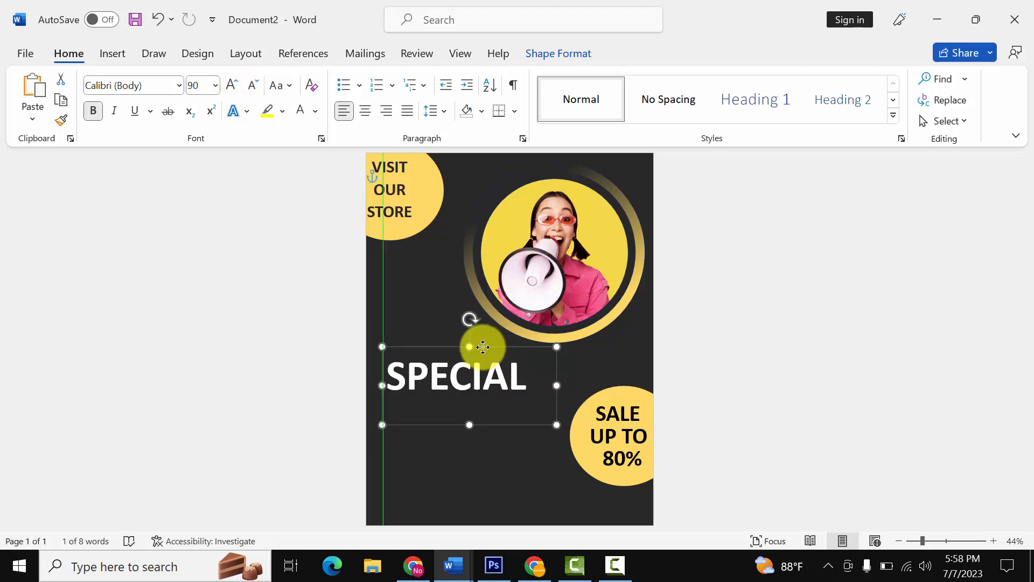
left_click_drag(556, 425, 576, 377)
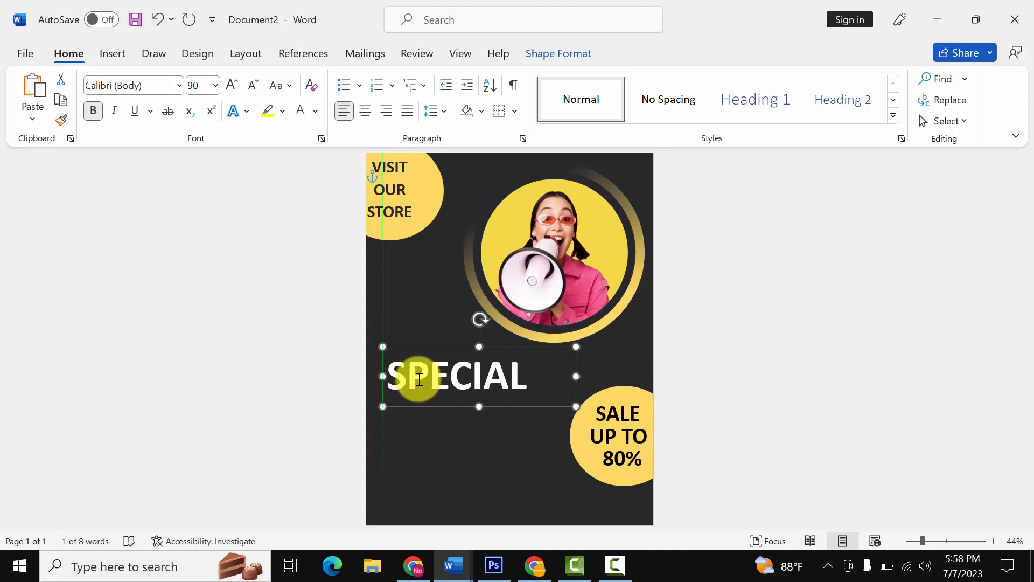
double_click(415, 376)
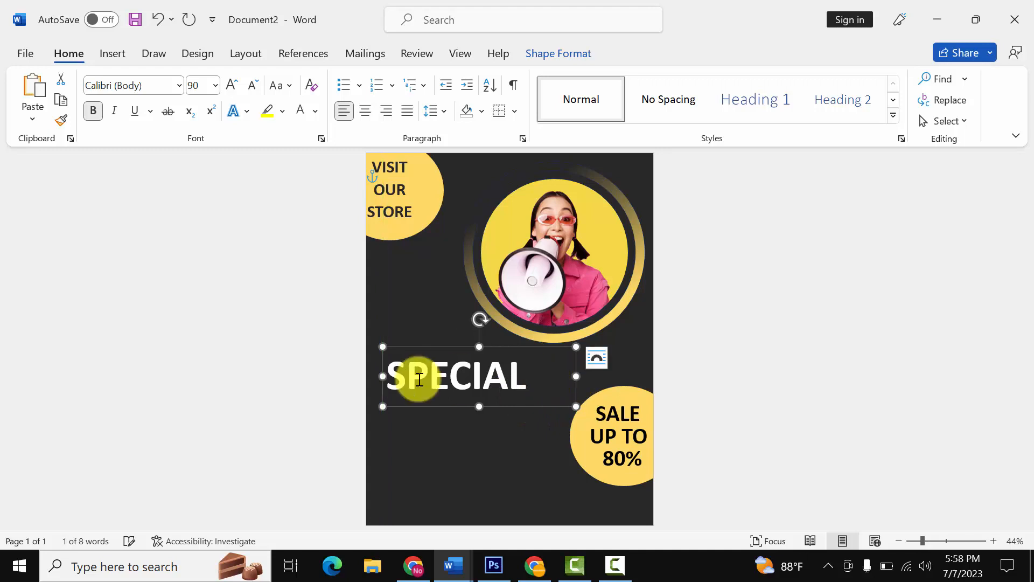
left_click(233, 86)
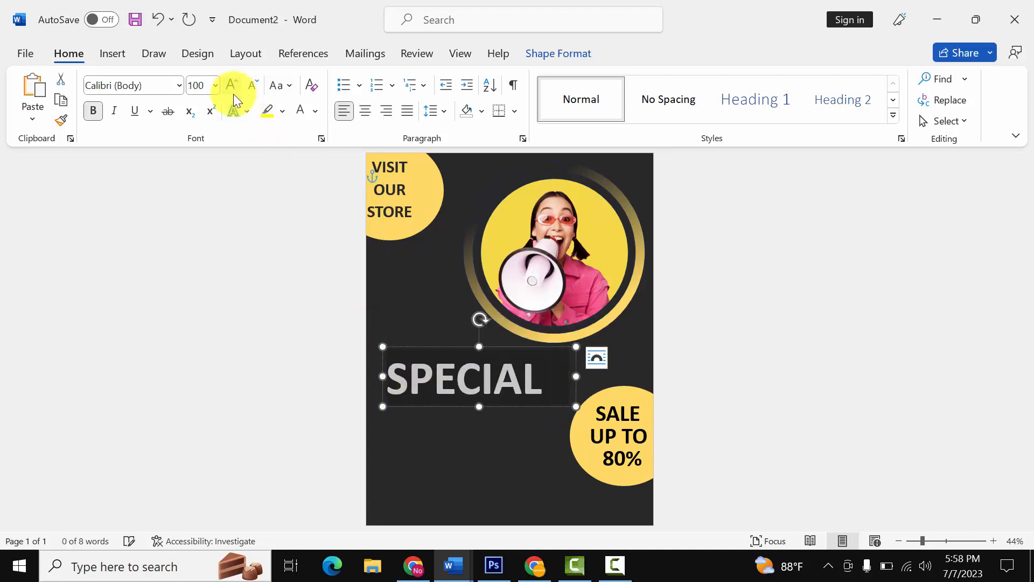
Duplicate the "SPECIAL" text box and place the copy directly beneath the original, aligned on its left edge.
left_click(456, 405)
right_click(456, 405)
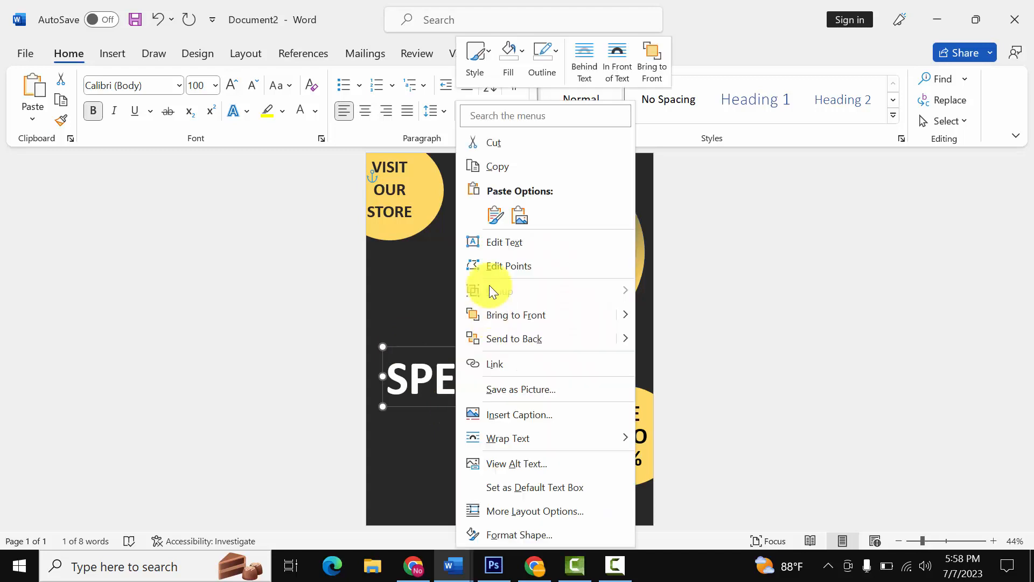
left_click(487, 168)
right_click(444, 426)
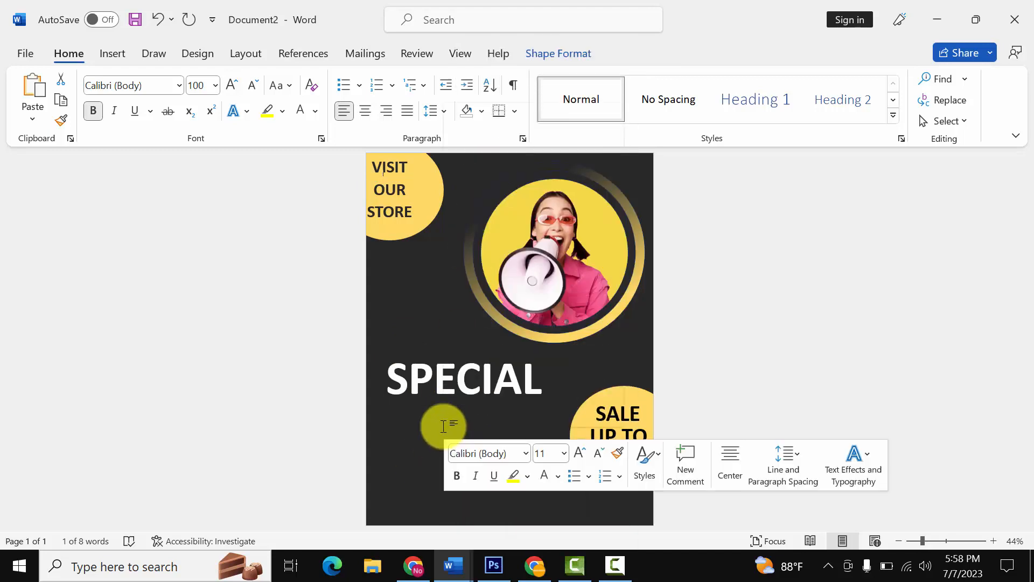
left_click(490, 218)
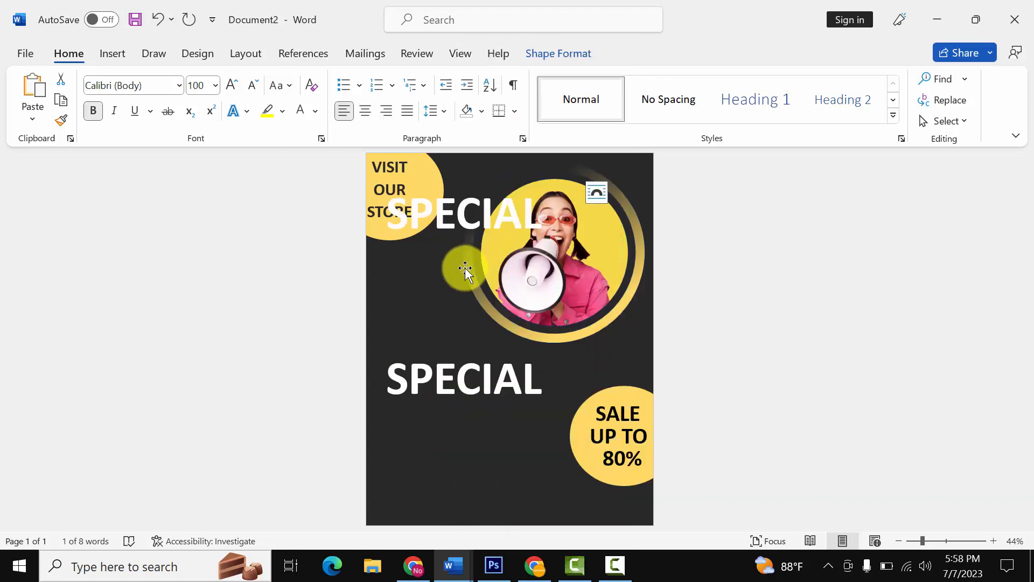
left_click_drag(467, 349, 445, 445)
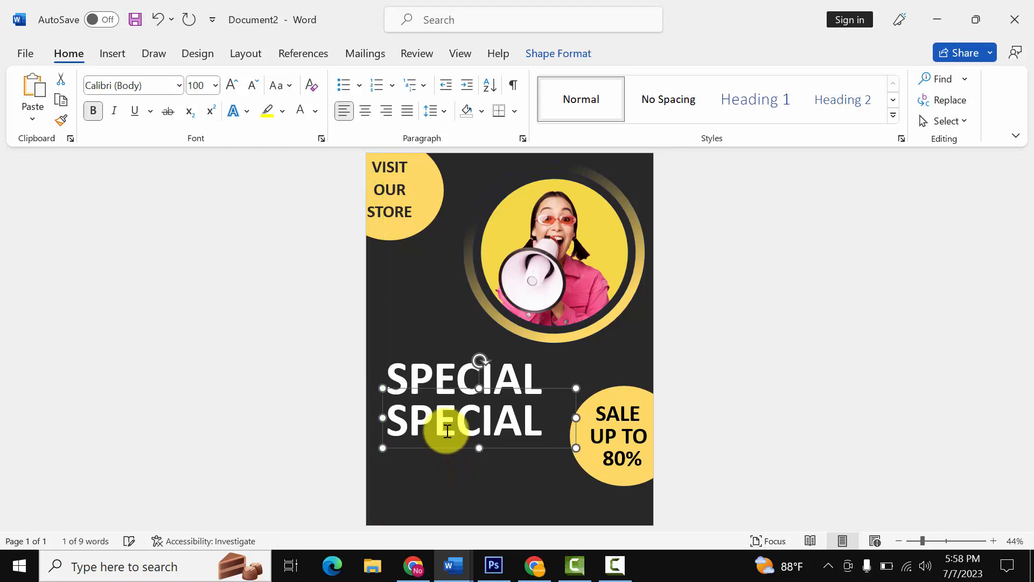
Replace the copied box's text with "OFFER!" and set the word "OFFER" to font size 90.
double_click(446, 429)
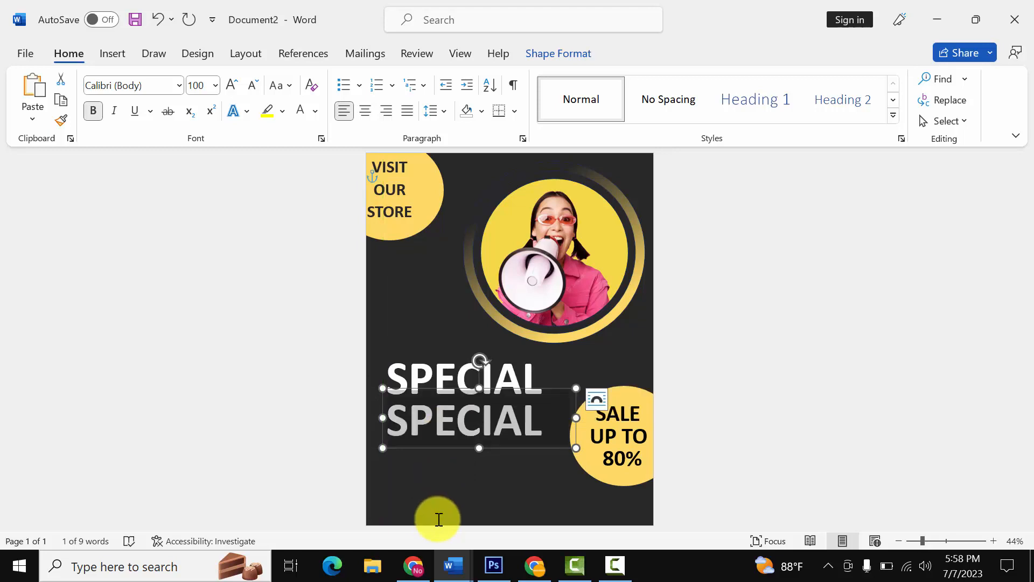
type("OFFER!")
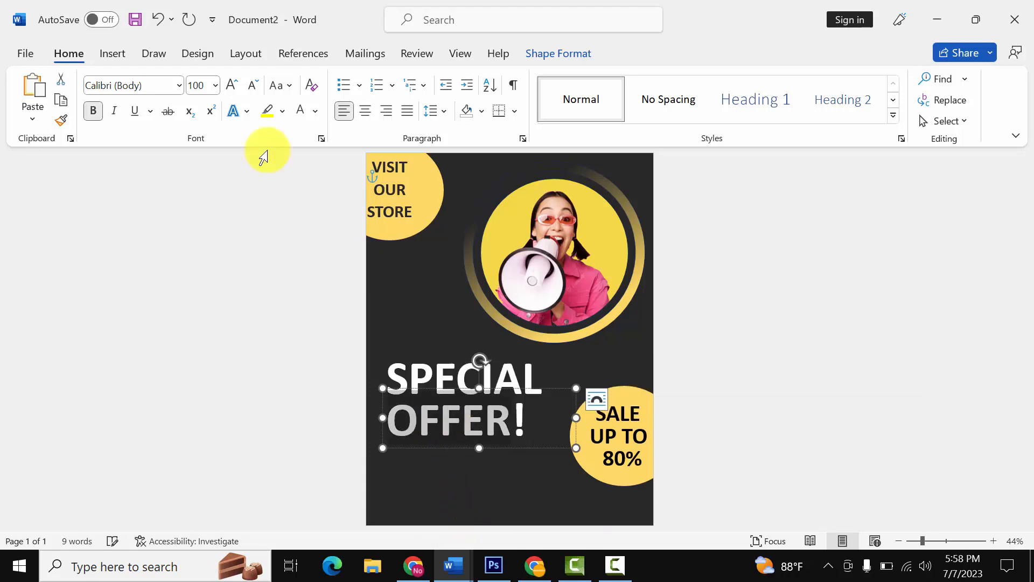
left_click(252, 87)
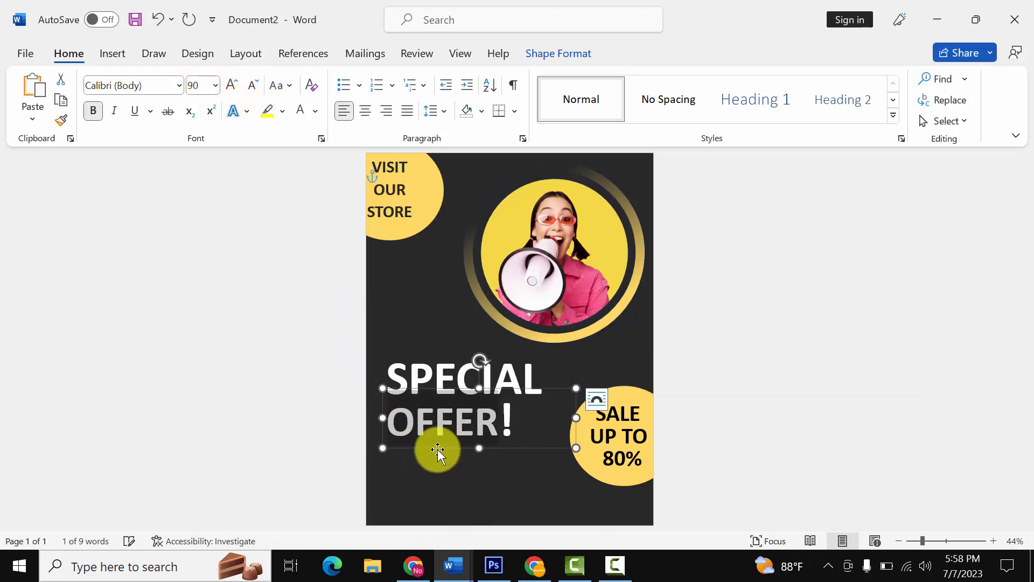
mouse_move(436, 447)
left_mouse_down()
mouse_move(437, 439)
mouse_move(438, 449)
left_mouse_up()
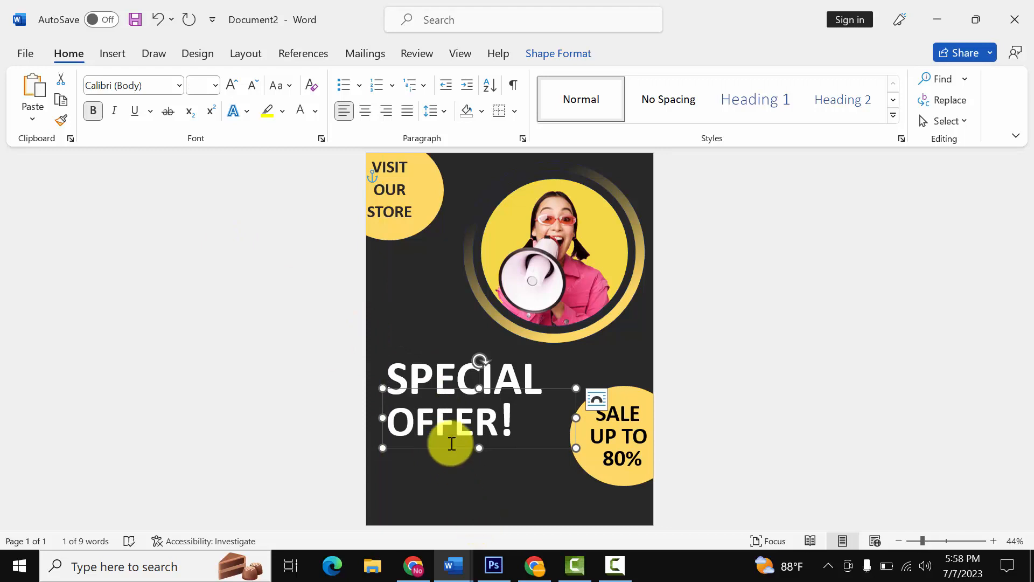
Color the word "OFFER" light gold to match the circles, leaving the exclamation mark white.
double_click(451, 423)
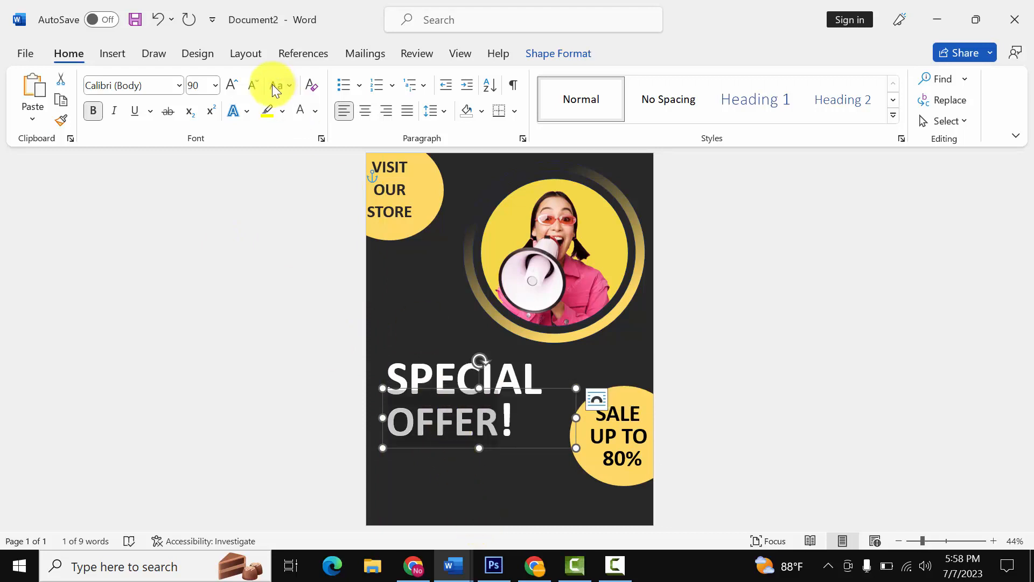
left_click(321, 109)
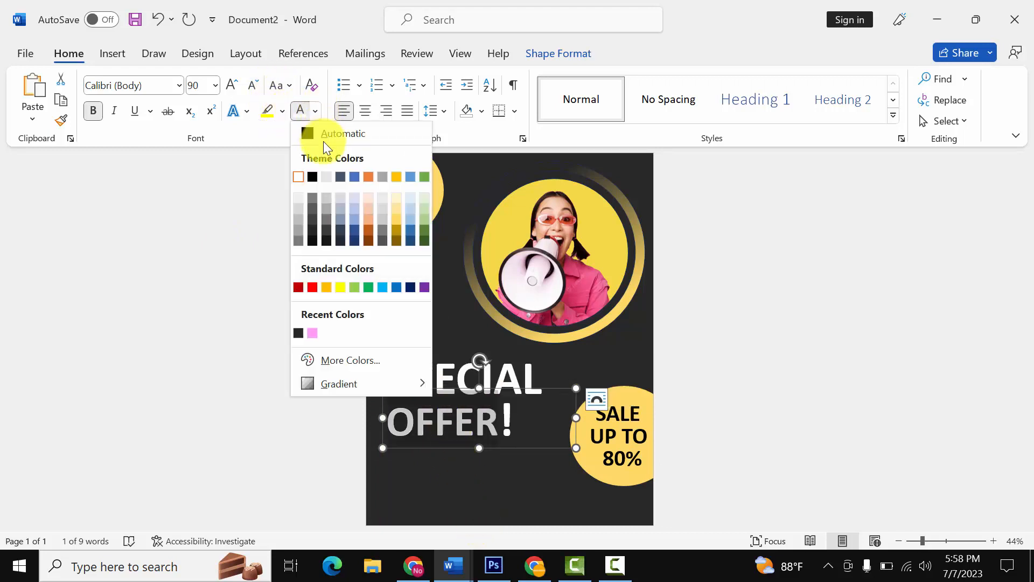
left_click(394, 219)
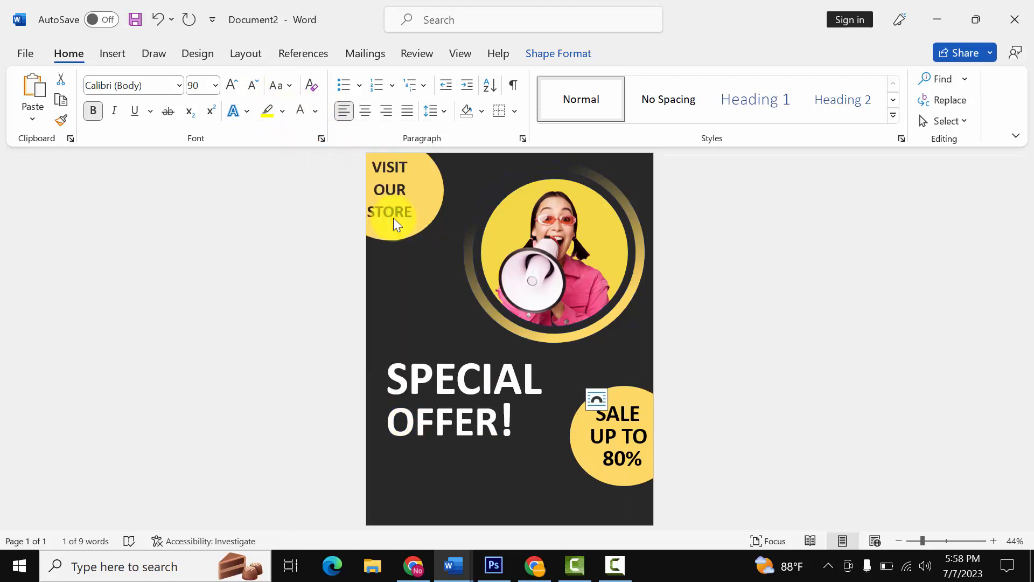
left_click(454, 465)
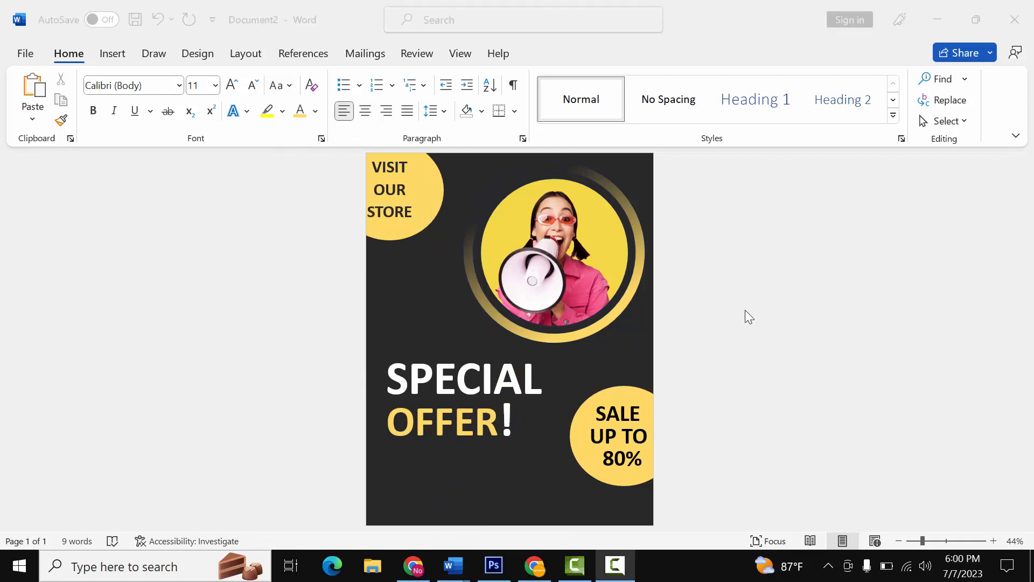
left_click(745, 309)
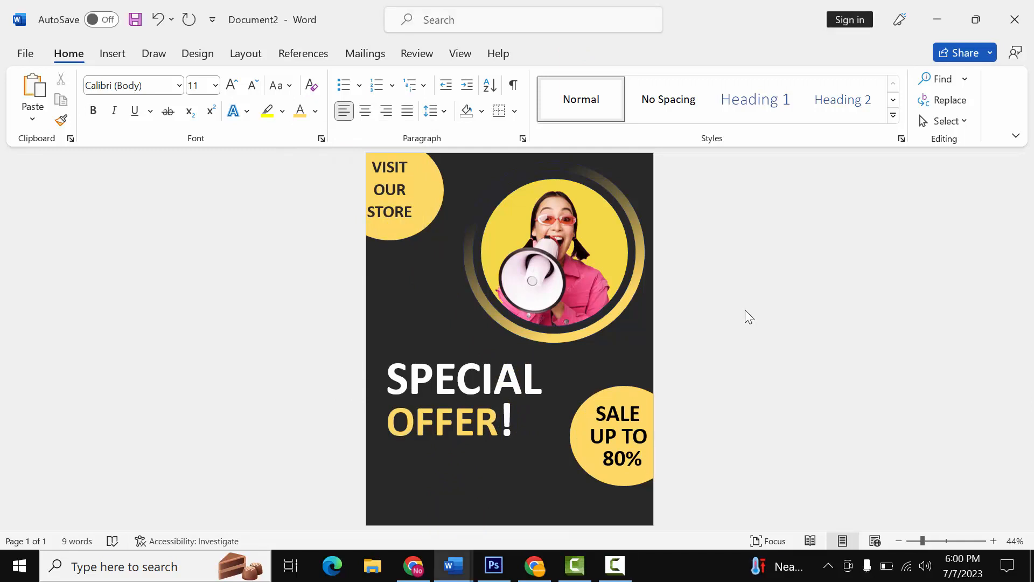